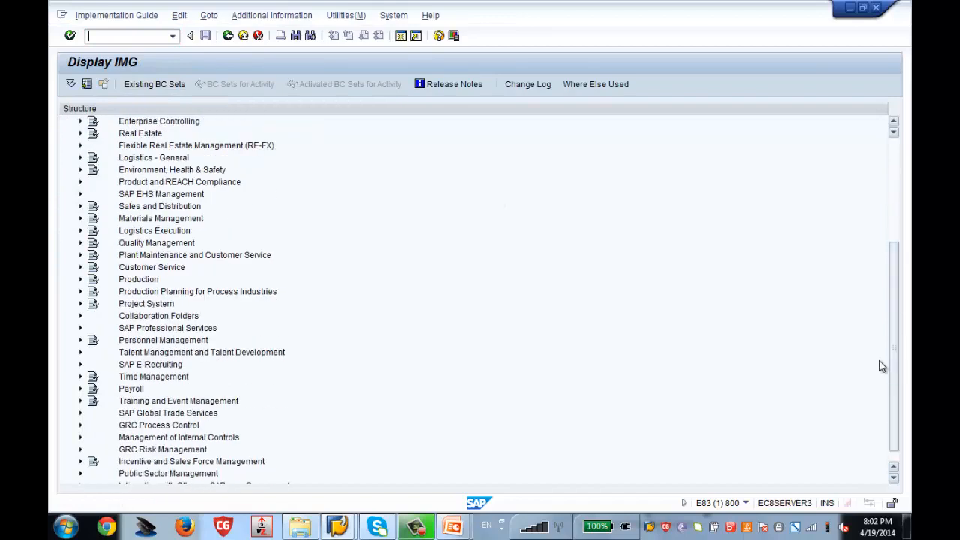
Expand Personnel Management, Organizational Management, Basic Settings and Maintain Number Ranges in the IMG tree.
click(181, 342)
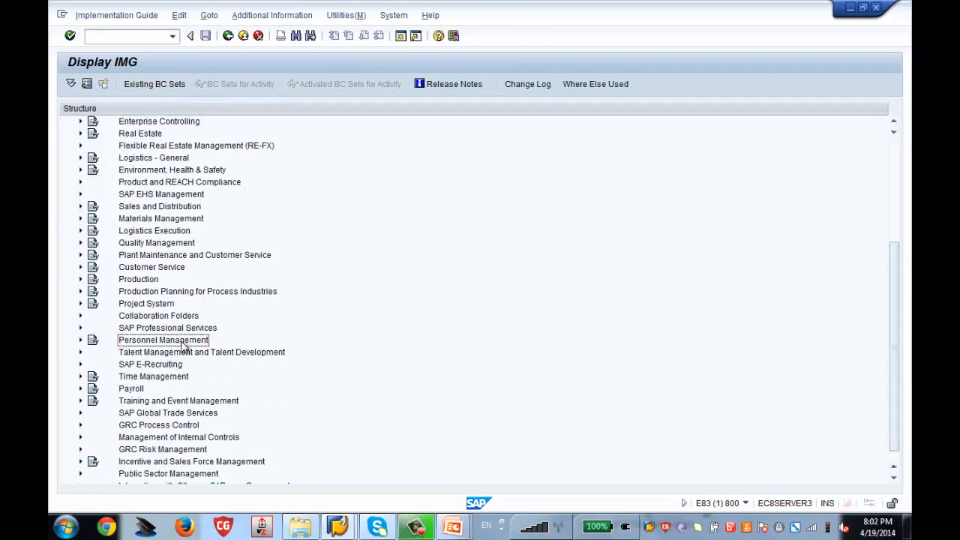
click(80, 340)
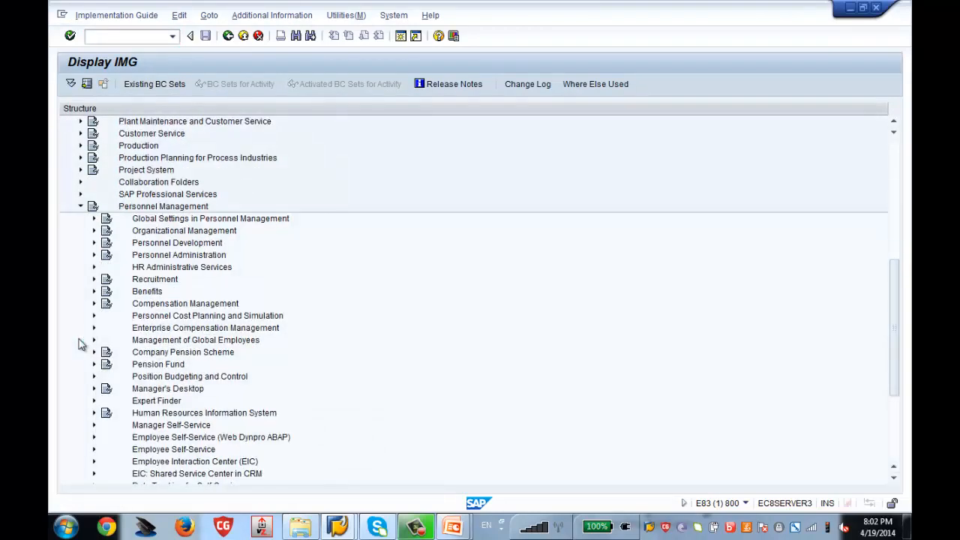
click(191, 237)
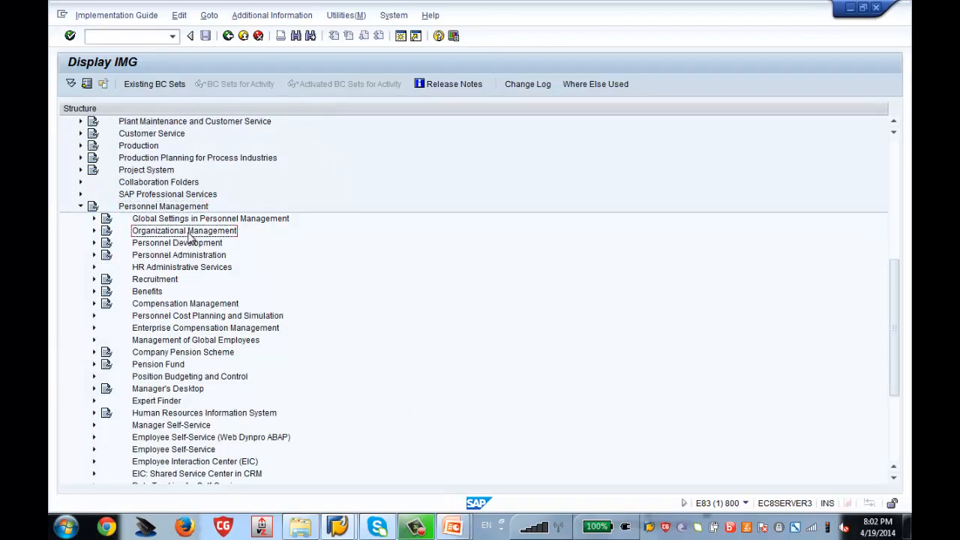
click(94, 231)
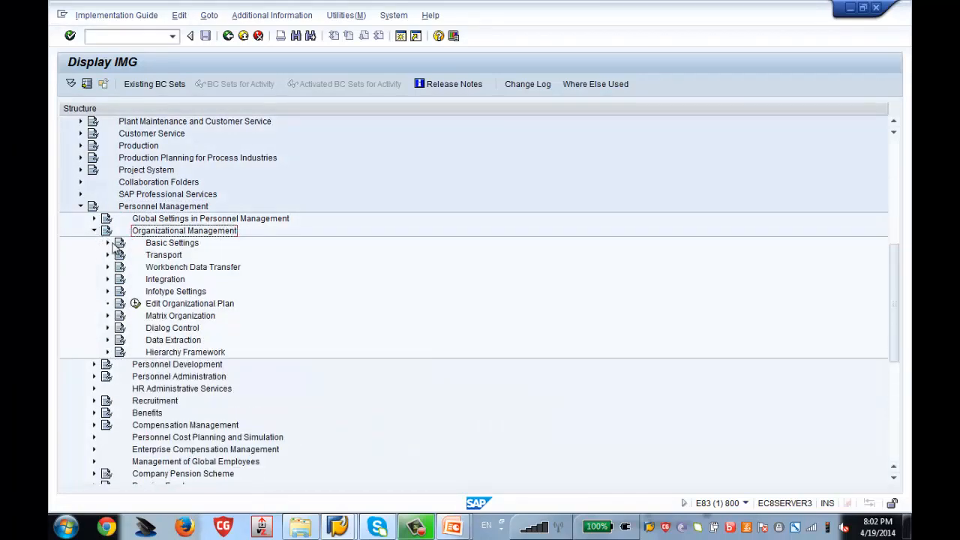
click(107, 243)
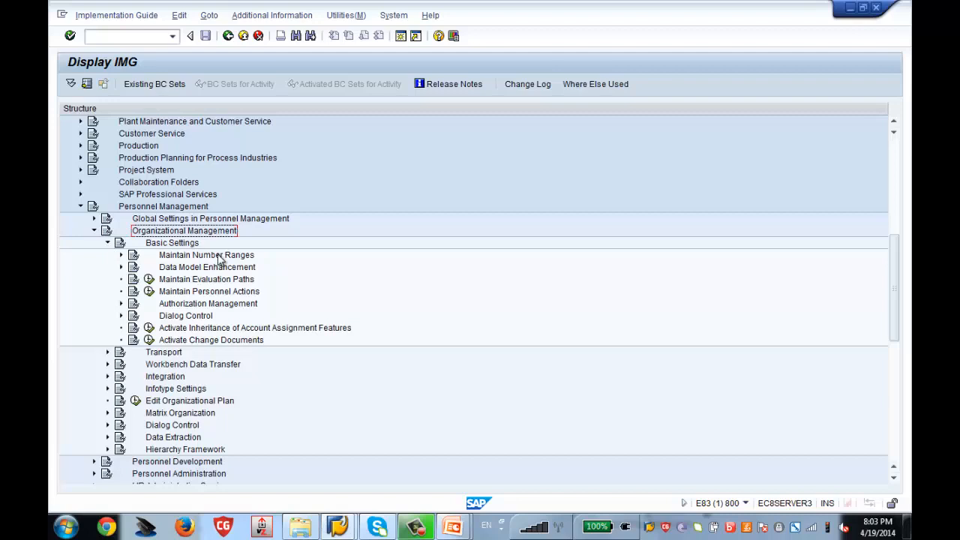
click(122, 255)
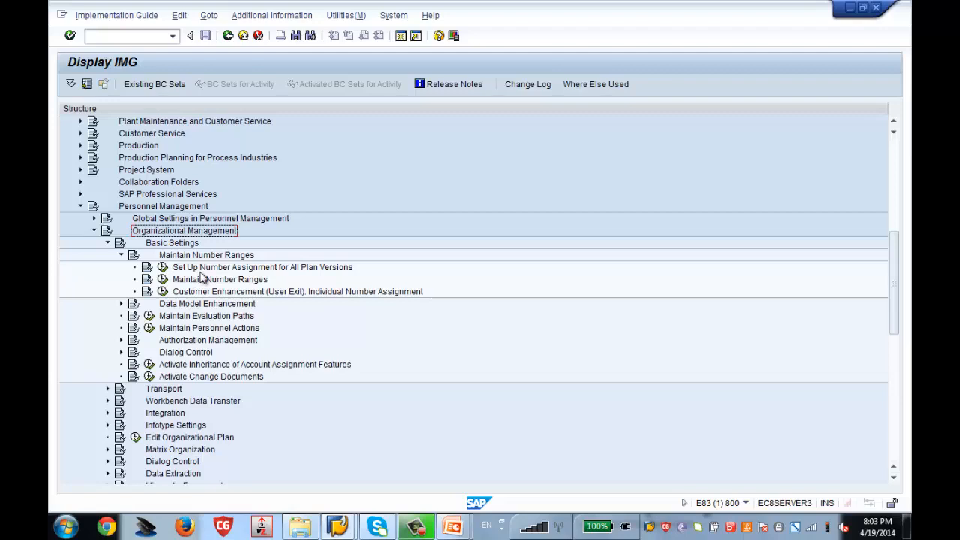
Set number assignment for all plan versions to X, save it to the customizing request, and go back.
click(162, 267)
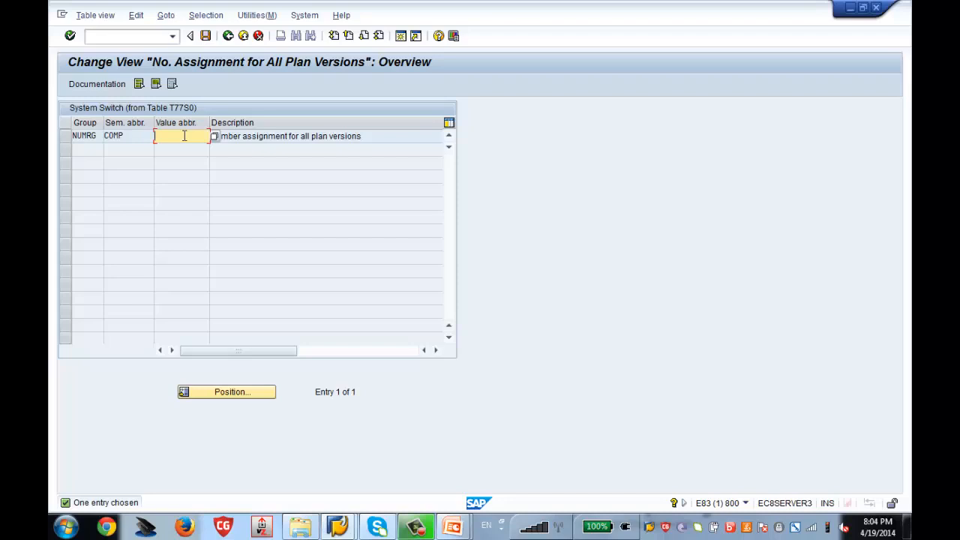
text(X)
key(ctrl+s)
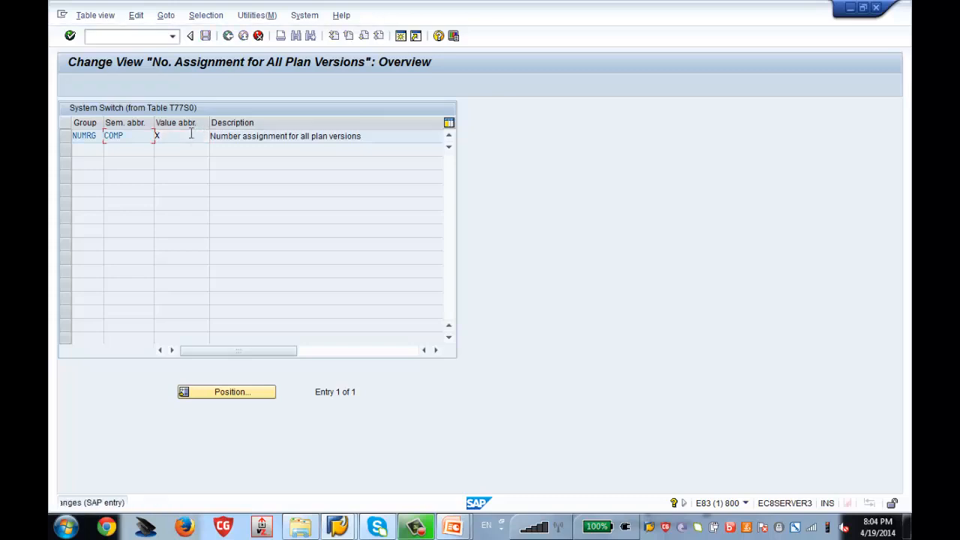
key(Return)
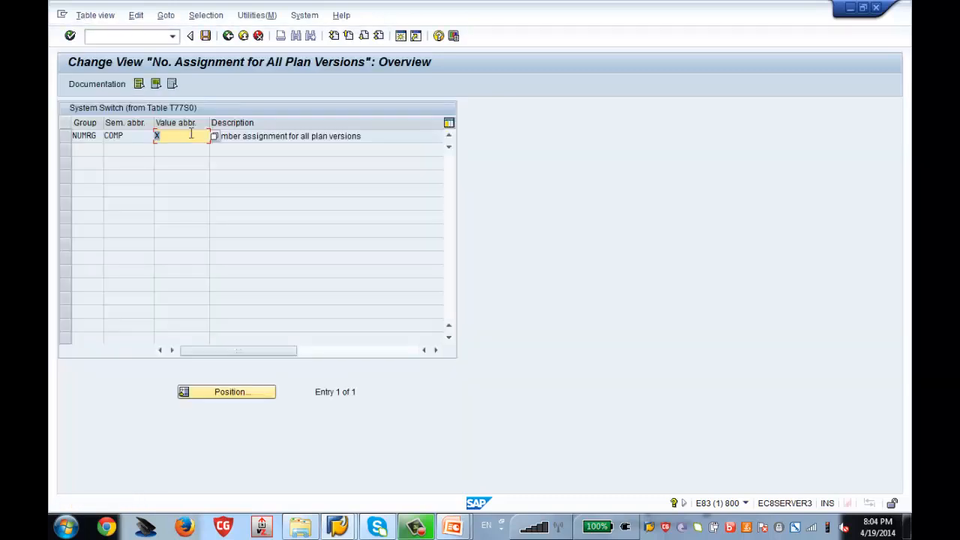
click(229, 37)
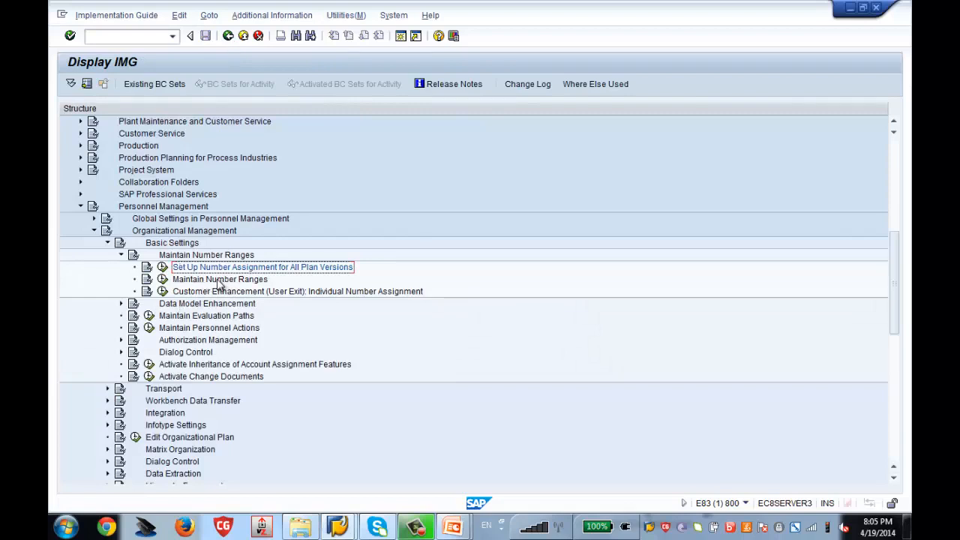
Run Maintain Number Ranges and select the $$$$ subgroup row.
click(161, 279)
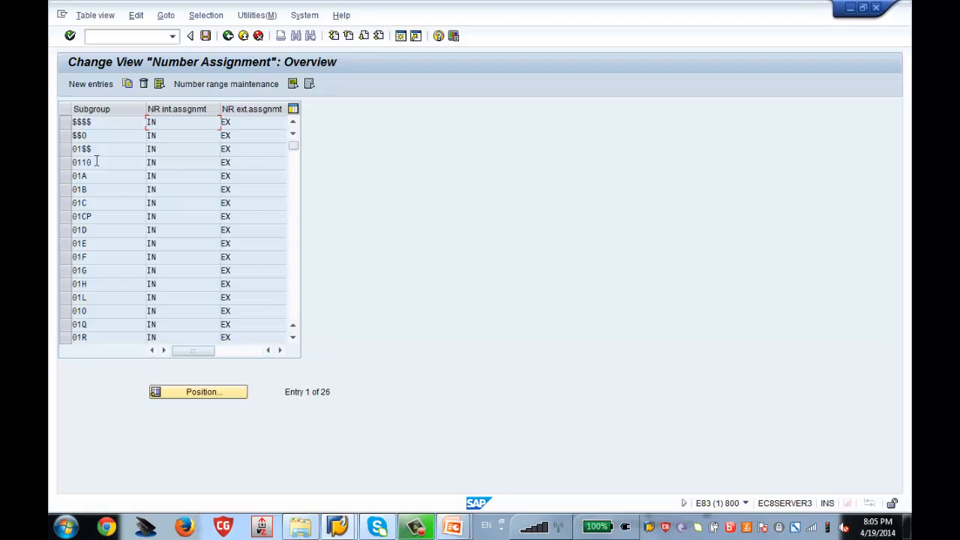
click(68, 123)
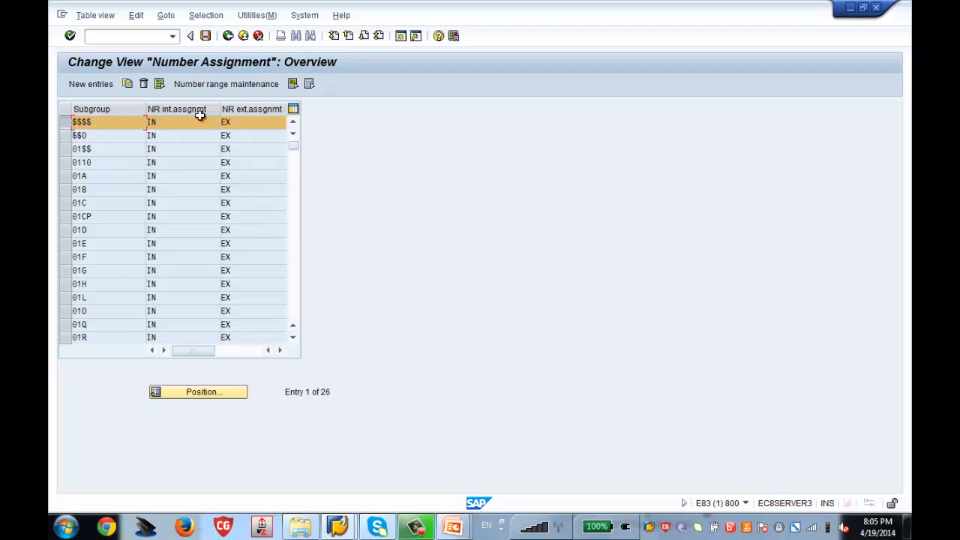
click(242, 86)
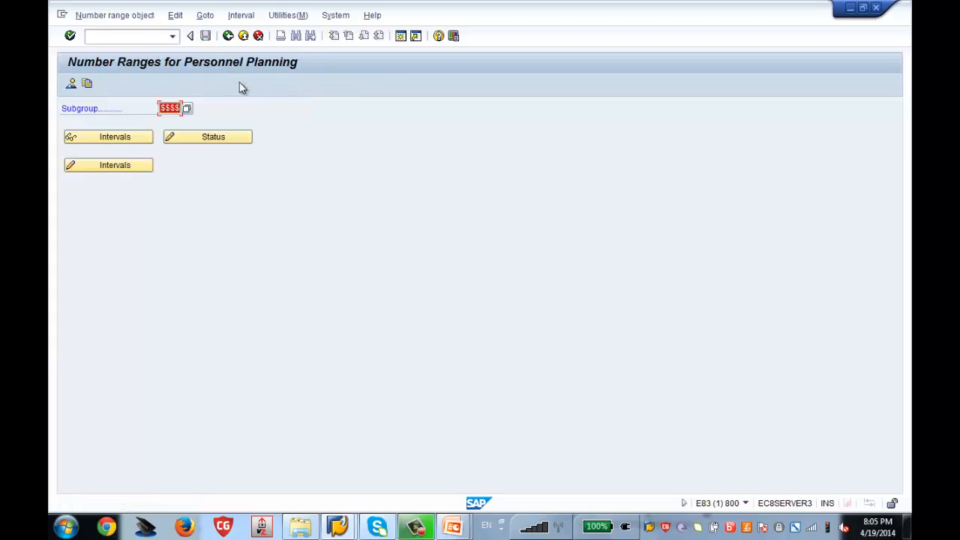
click(228, 39)
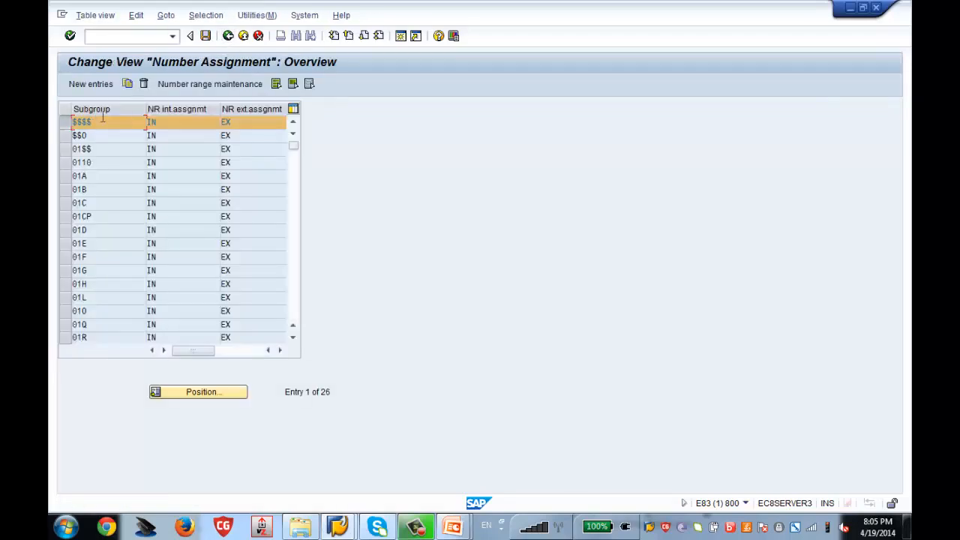
click(217, 85)
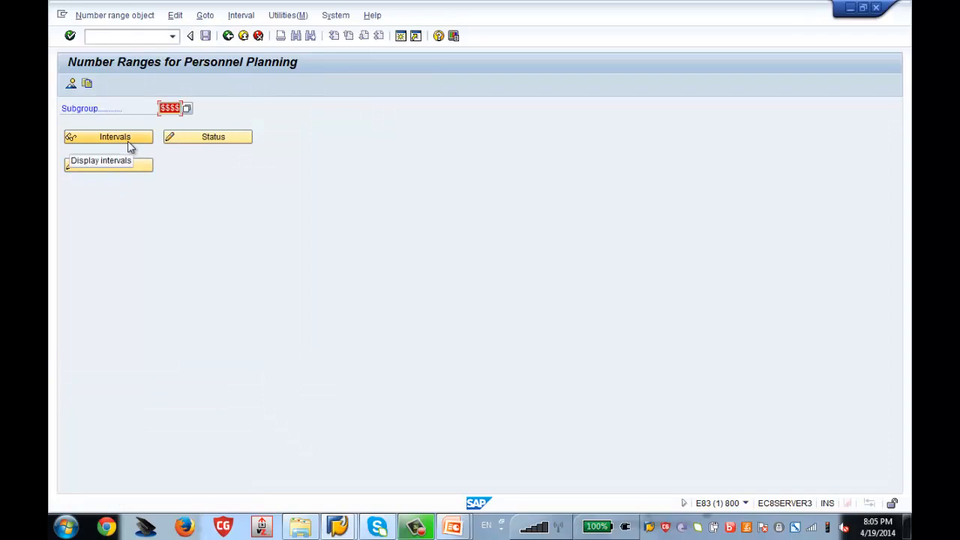
click(128, 144)
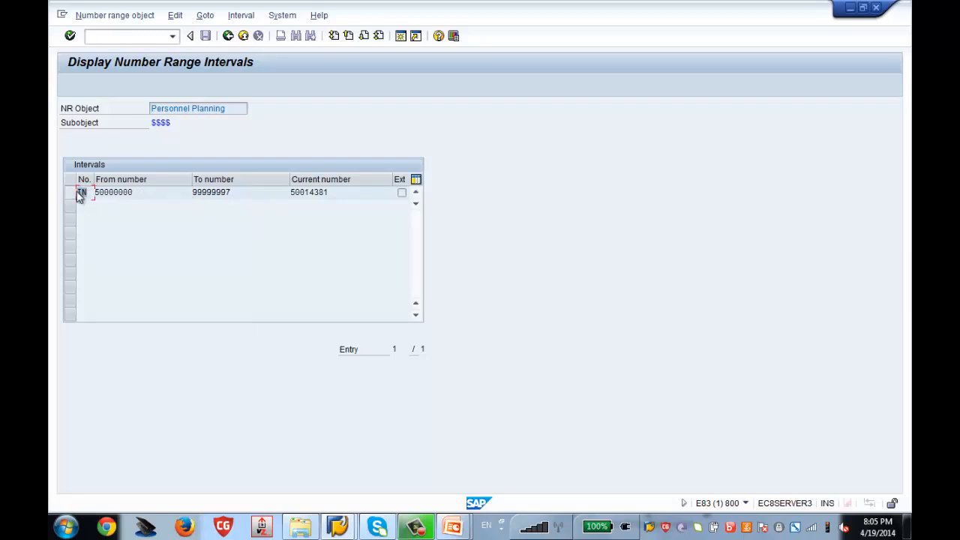
drag(78, 192, 89, 192)
drag(337, 193, 291, 192)
click(228, 37)
click(229, 36)
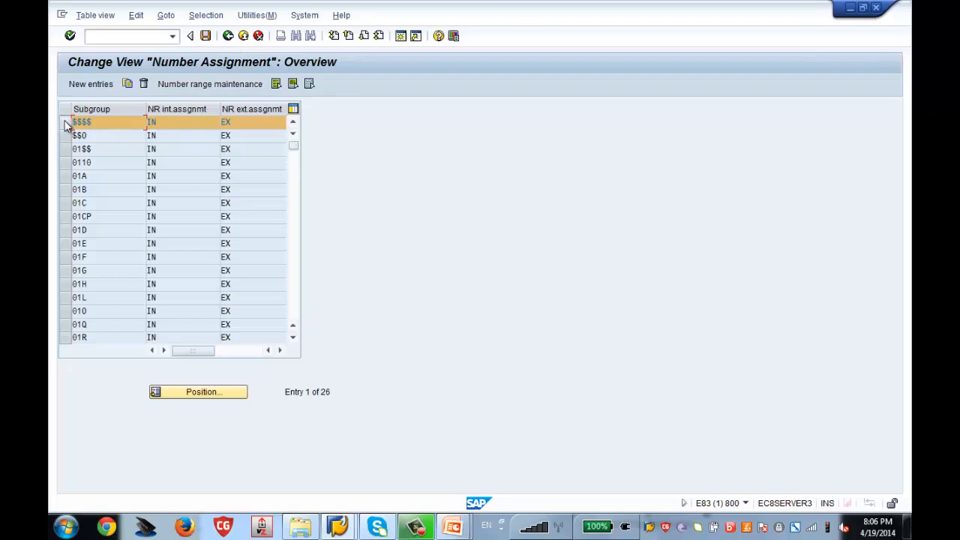
Start a new subgroup entry and type the ZA0 subgroup code, correcting typos along the way.
click(89, 85)
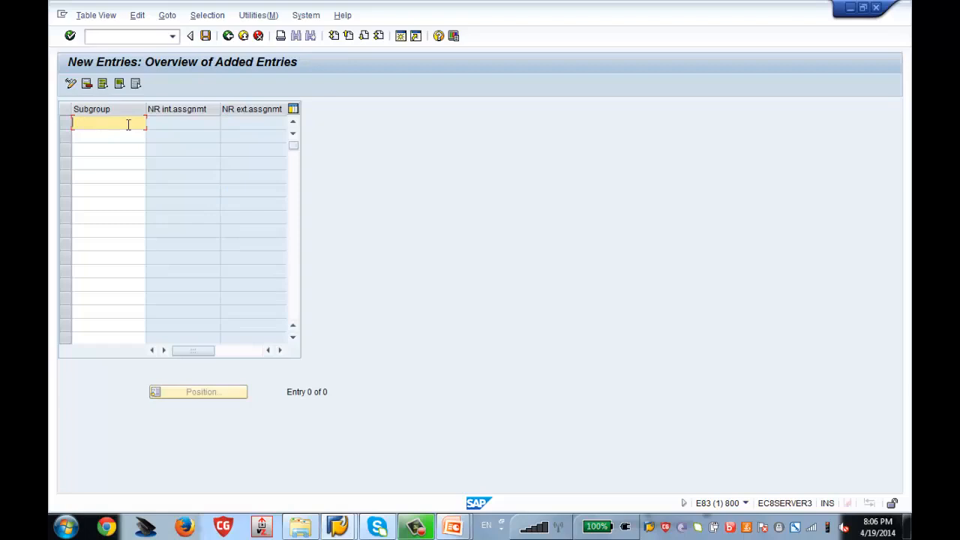
text(ZA)
text(0)
key(BackSpace)
text(o)
key(BackSpace)
text(5)
key(BackSpace)
text(o)
Discard the unsaved subgroup entry and return to the implementation guide.
click(228, 36)
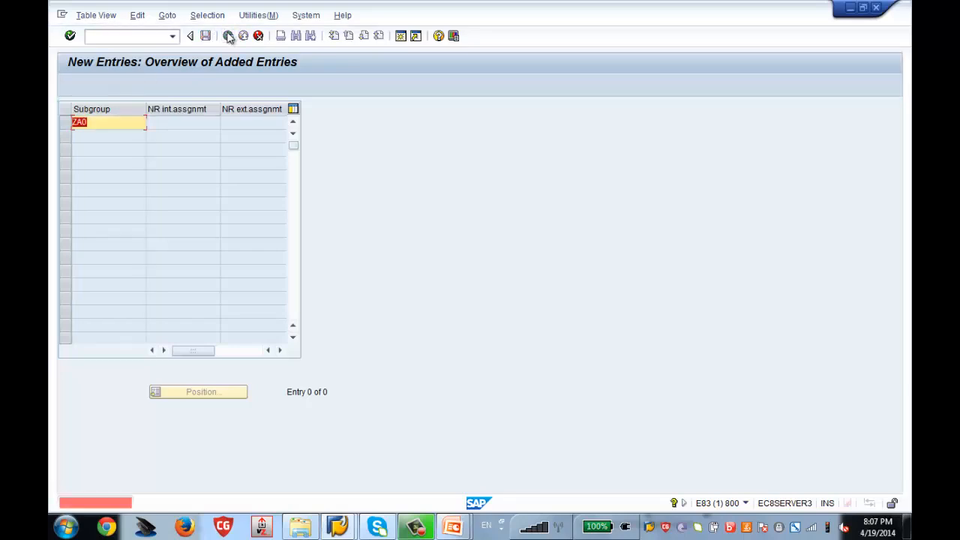
click(260, 37)
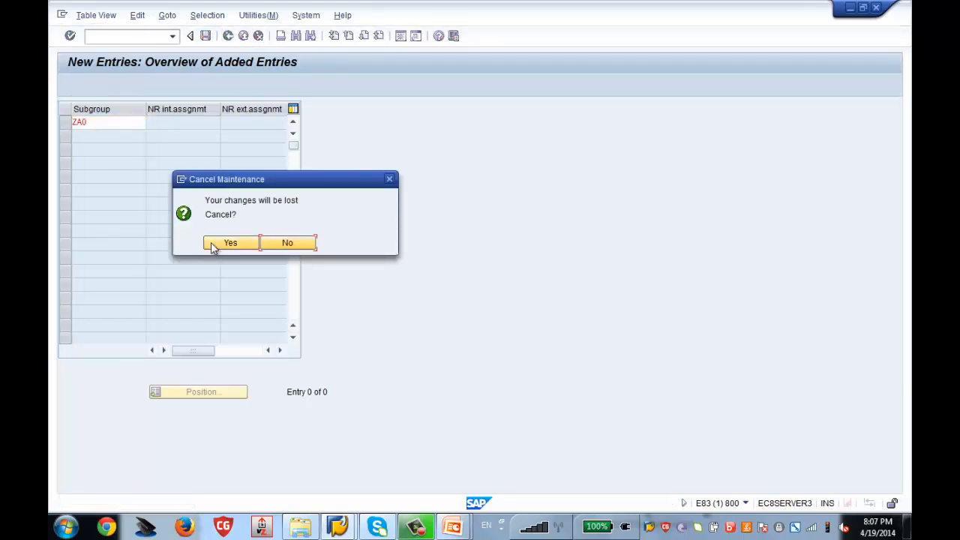
click(211, 242)
click(228, 36)
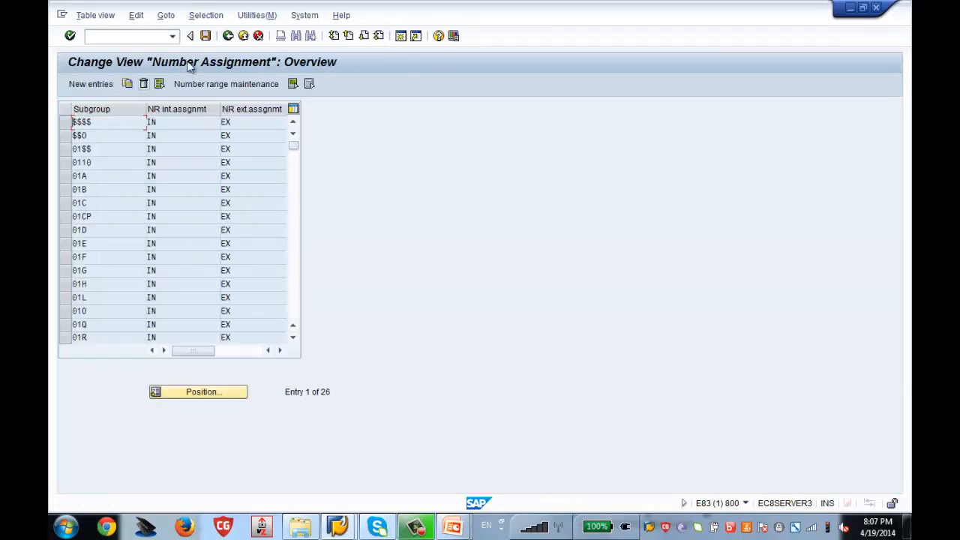
click(228, 36)
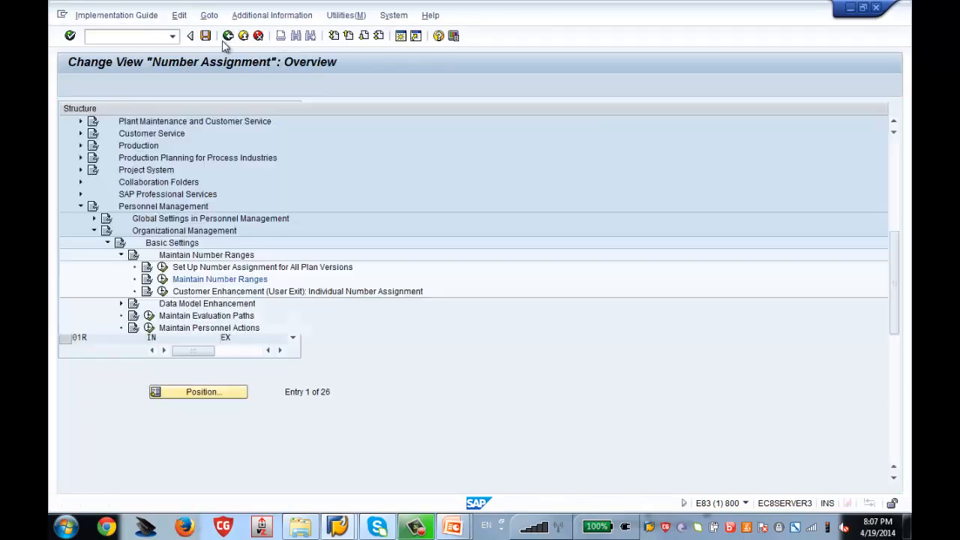
click(162, 267)
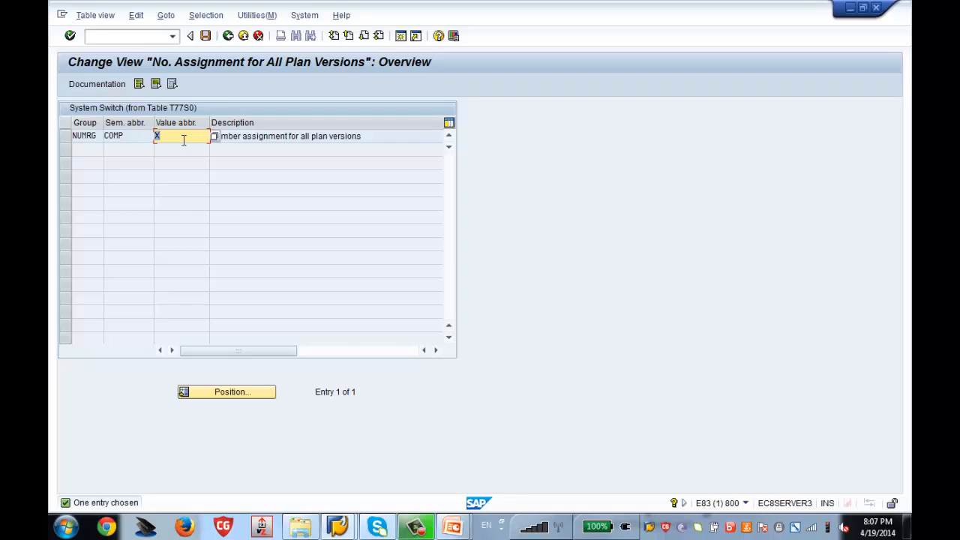
click(228, 35)
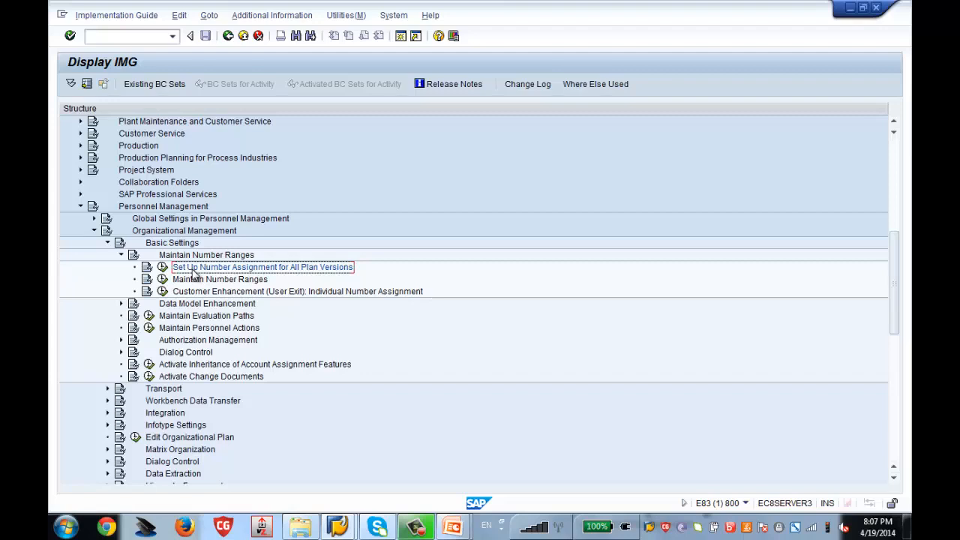
click(123, 256)
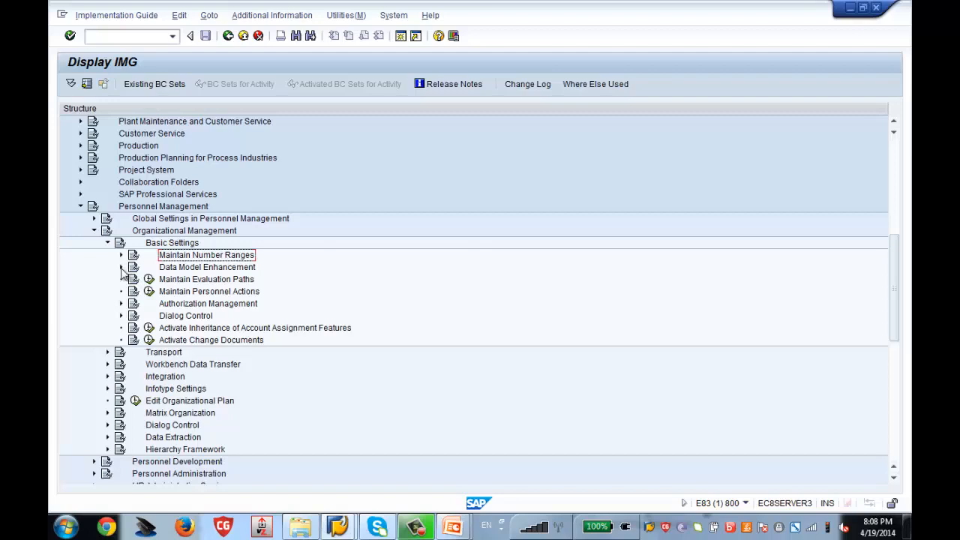
In the Data Model Enhancement object types table, add object type 95 described 'Zenith Org Unit for Test'.
click(122, 269)
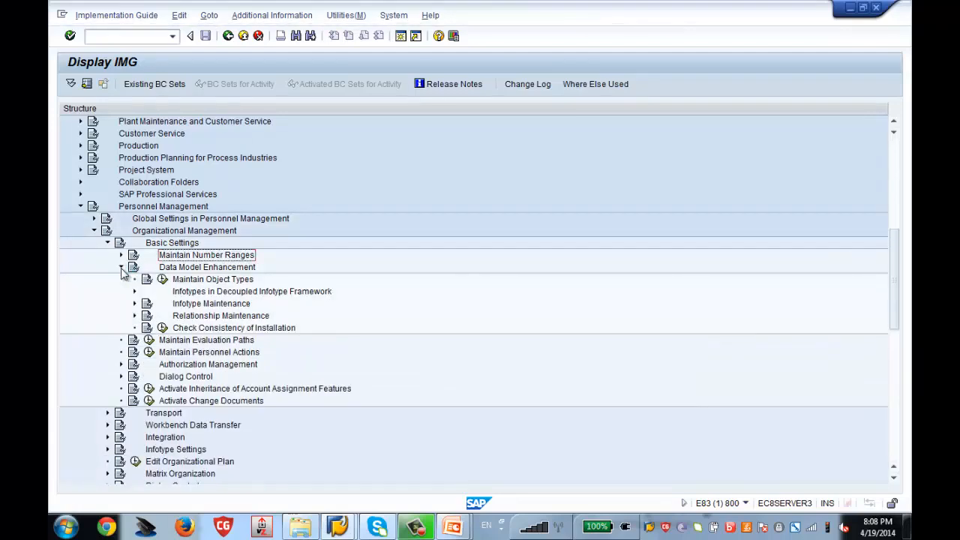
click(163, 280)
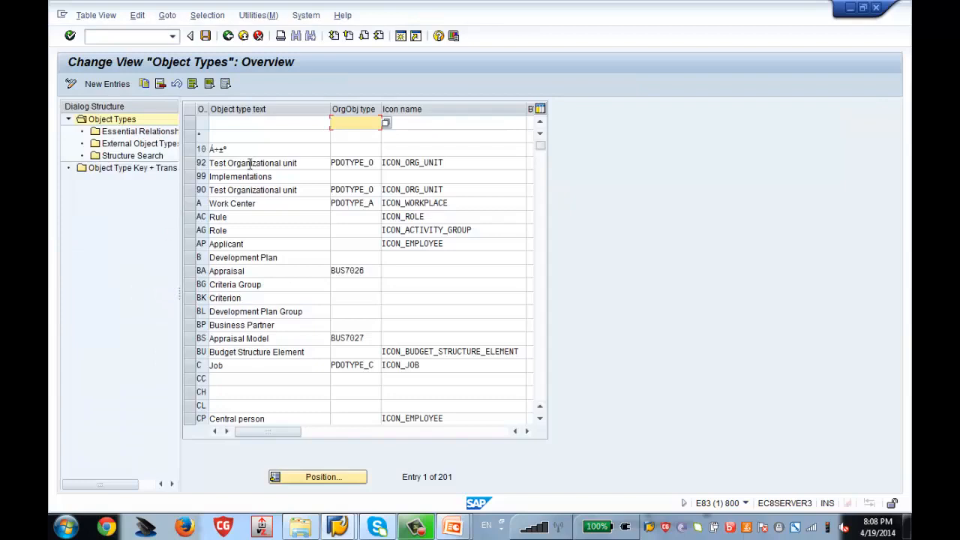
click(93, 91)
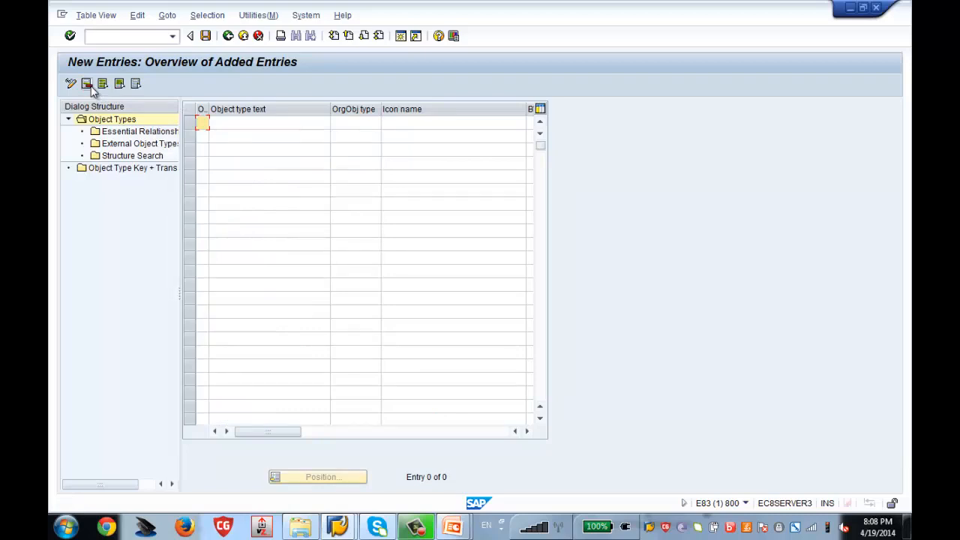
text(95)
key(Tab)
text(Z)
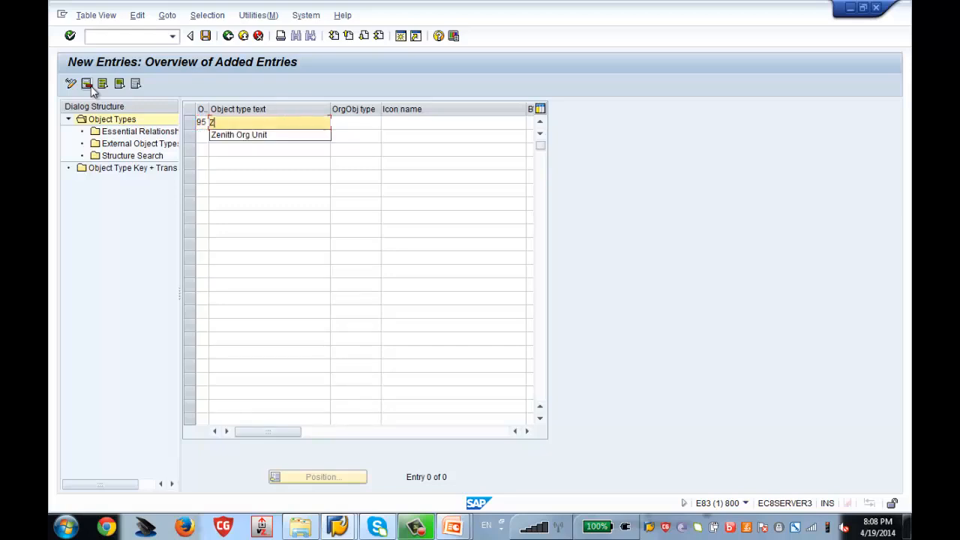
text(enith Org Unit)
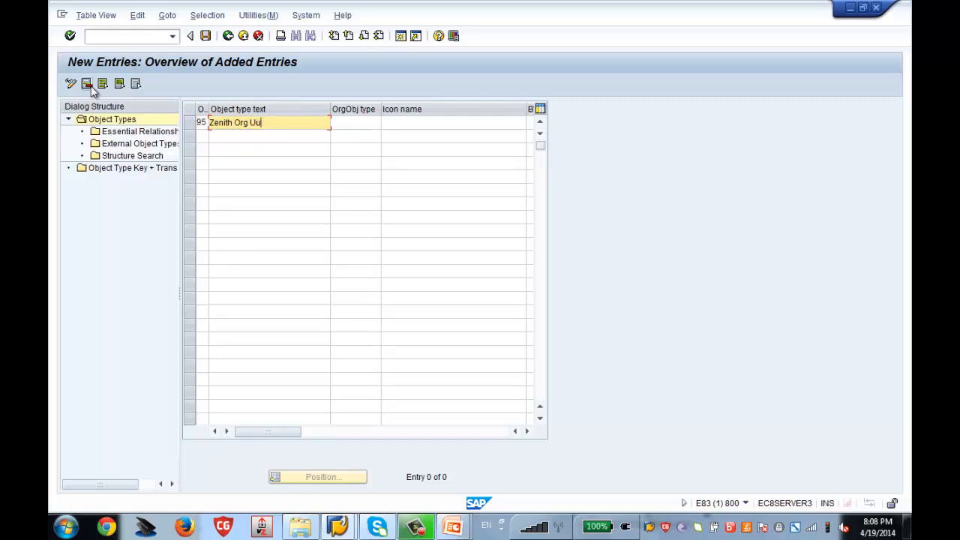
text( fot)
key(BackSpace)
key(BackSpace)
text(r Test)
Give object type 95 OrgObj type PDOTYPE_0 and icon ICON_ORG_UNIT, and confirm the entry.
click(362, 125)
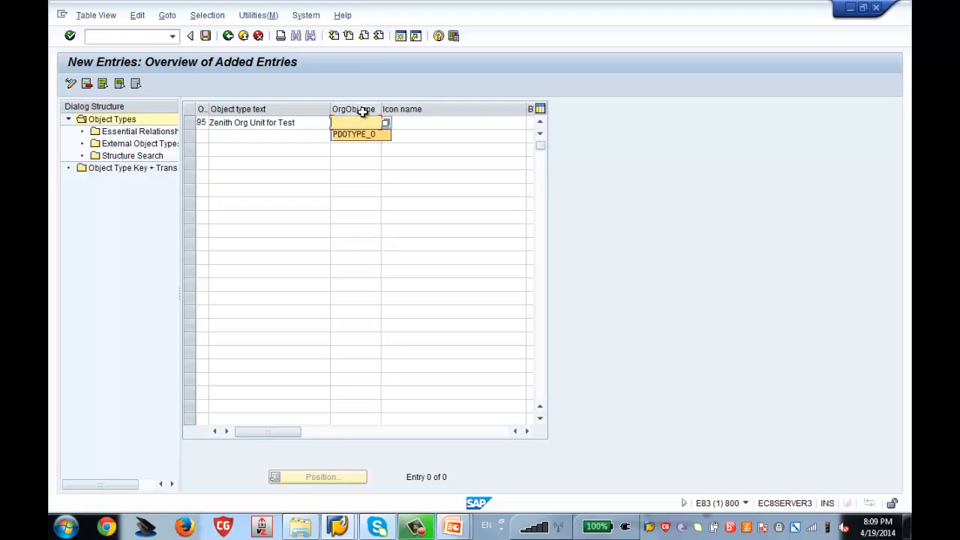
click(363, 133)
click(422, 121)
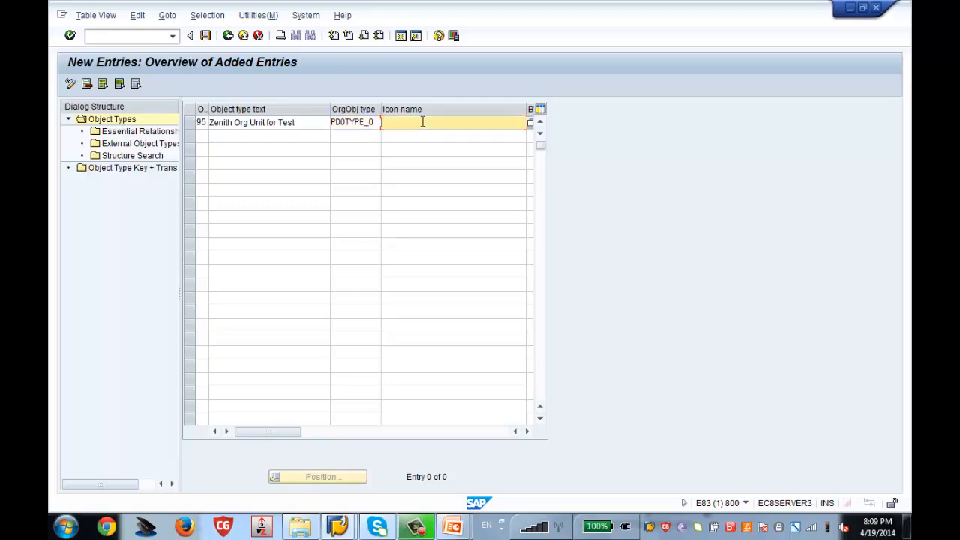
click(432, 134)
drag(209, 110, 227, 111)
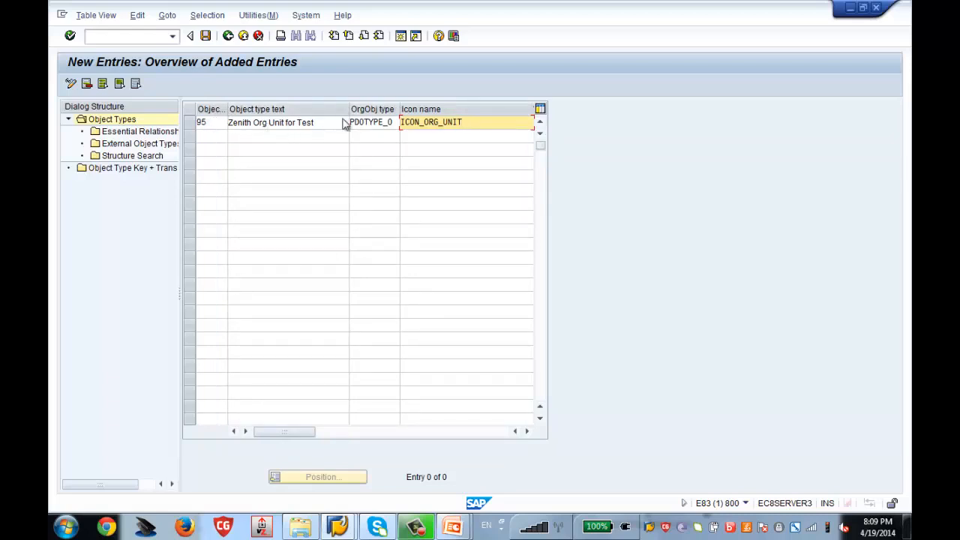
key(Return)
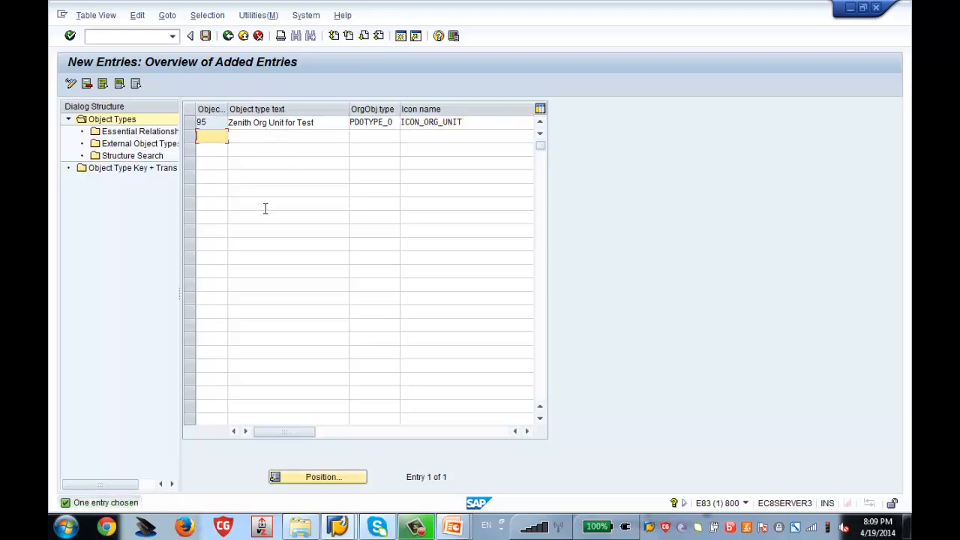
Save object type 95 to the customizing request, return to the IMG, and expand Relationship Maintenance.
click(207, 37)
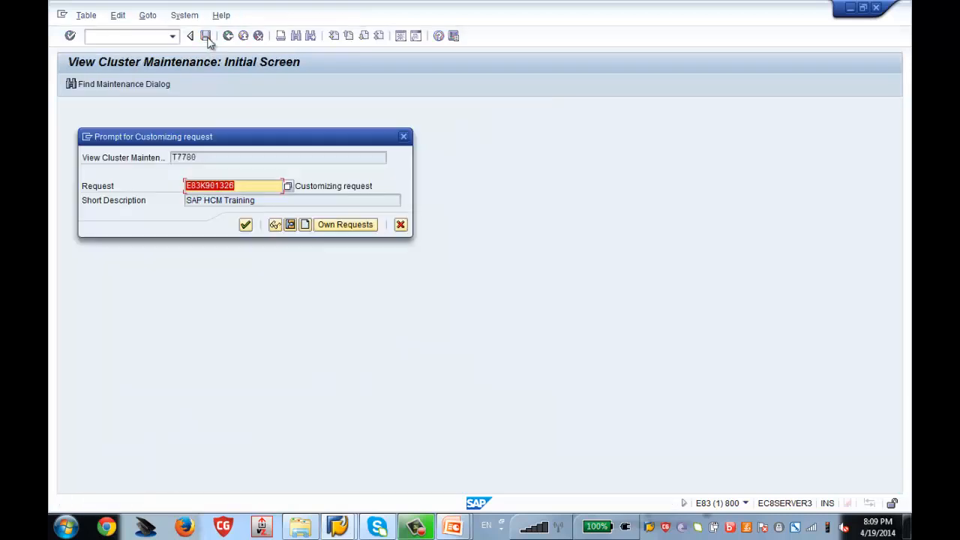
click(246, 227)
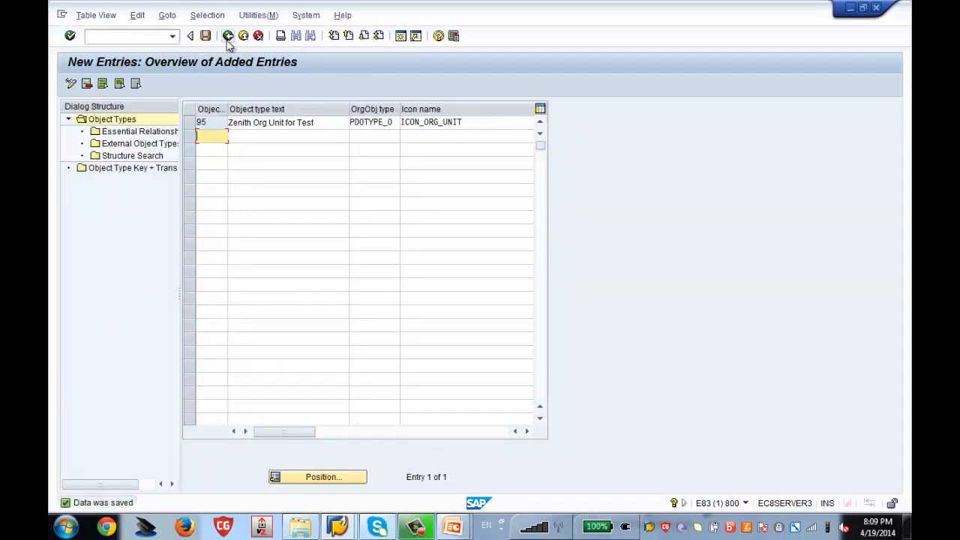
click(229, 41)
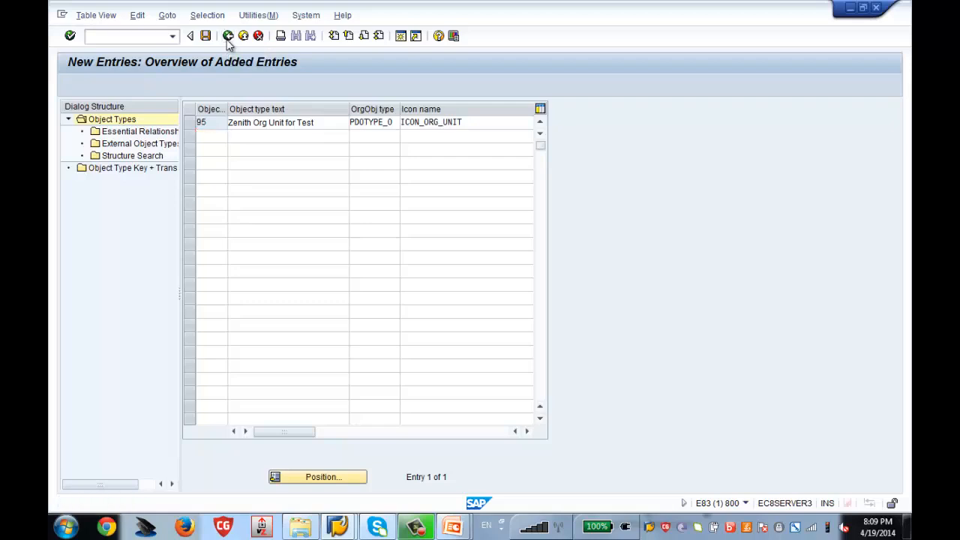
click(228, 41)
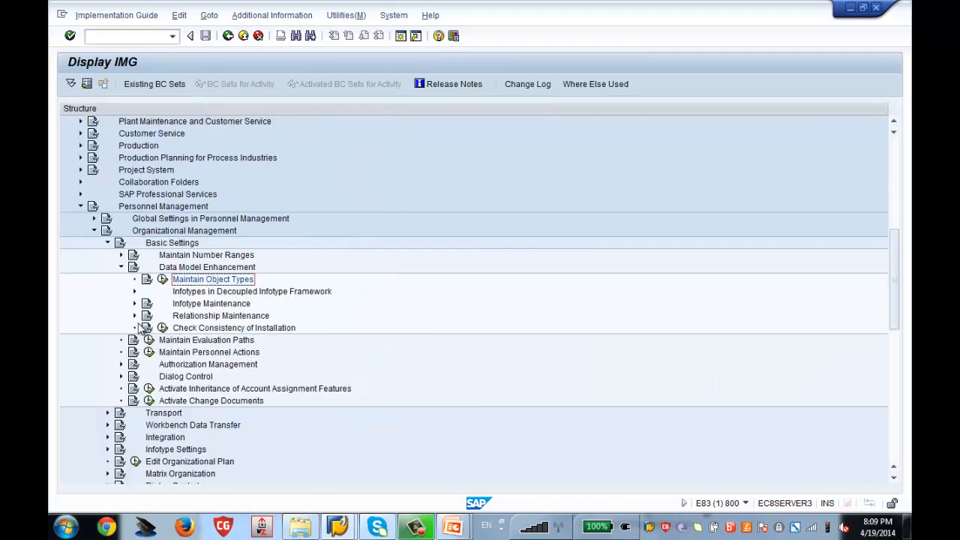
click(134, 317)
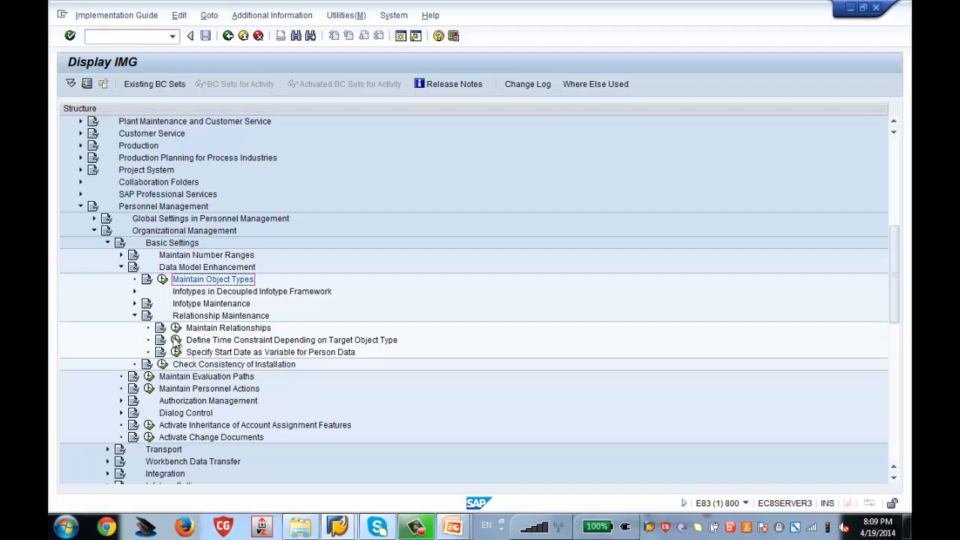
In Maintain Relationships, select 002 Reports (line) to and display its Allowed Relationships.
click(177, 328)
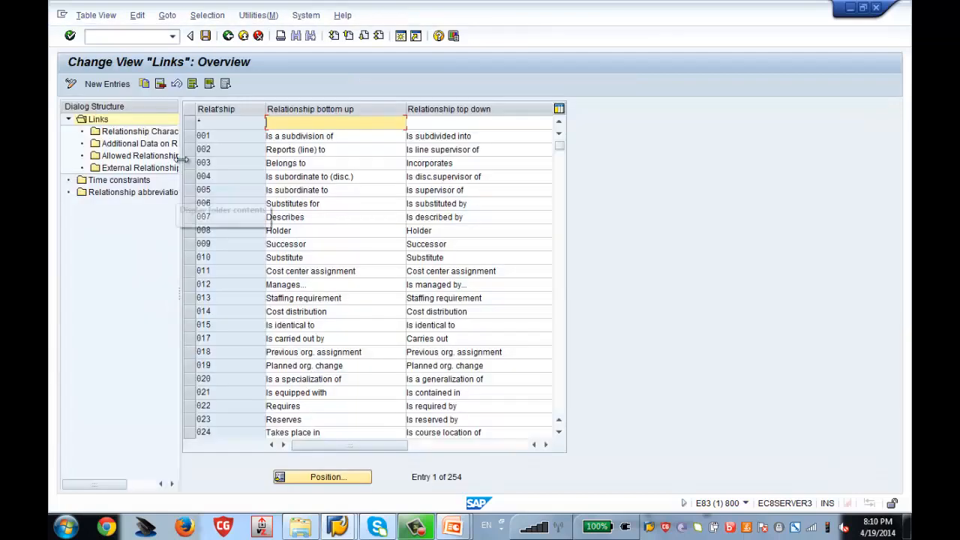
drag(181, 159, 225, 210)
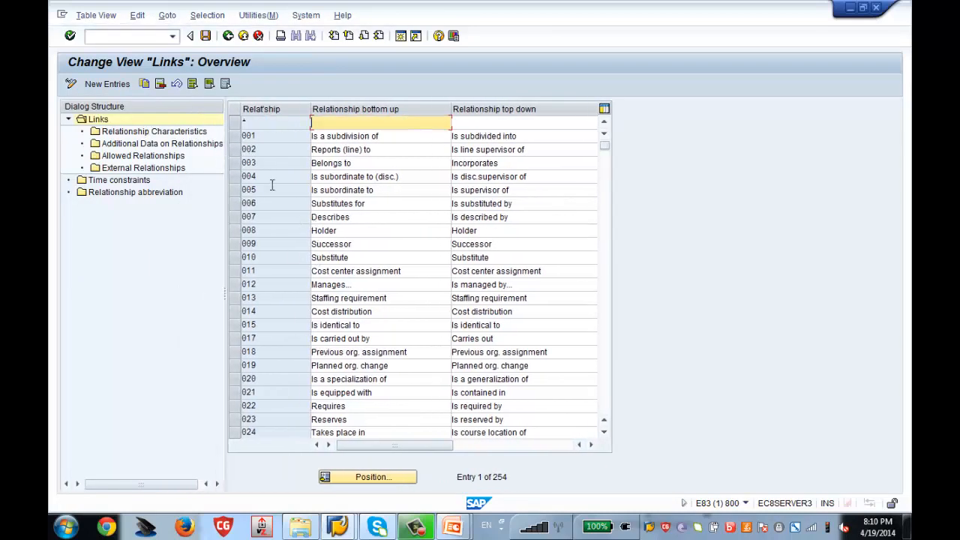
click(237, 153)
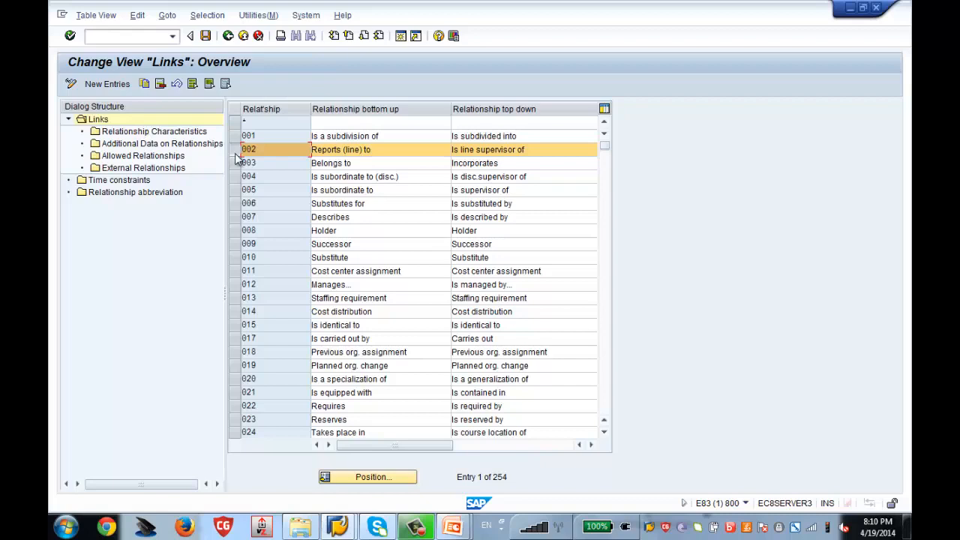
click(167, 158)
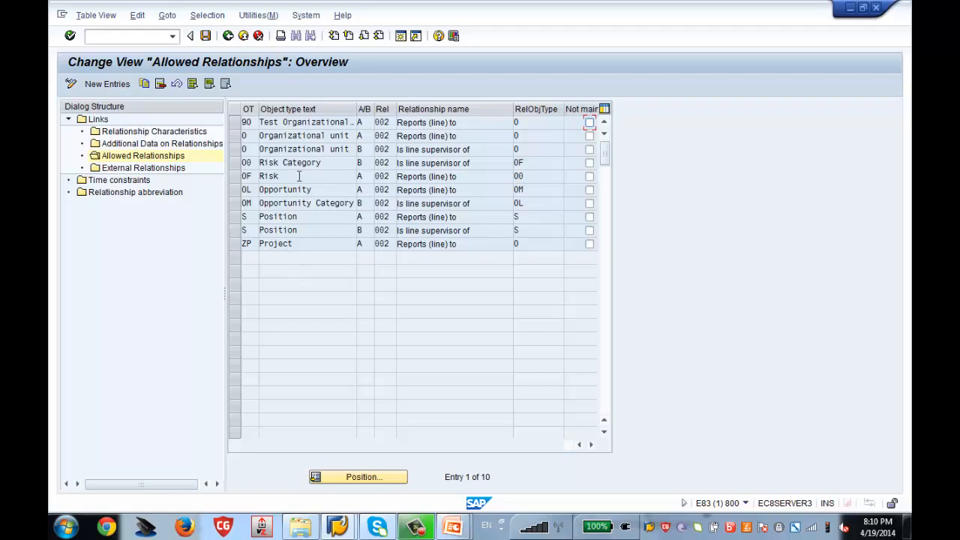
Add an allowed relationship row: object type 95, direction A, relationship 002, related type 0.
click(109, 87)
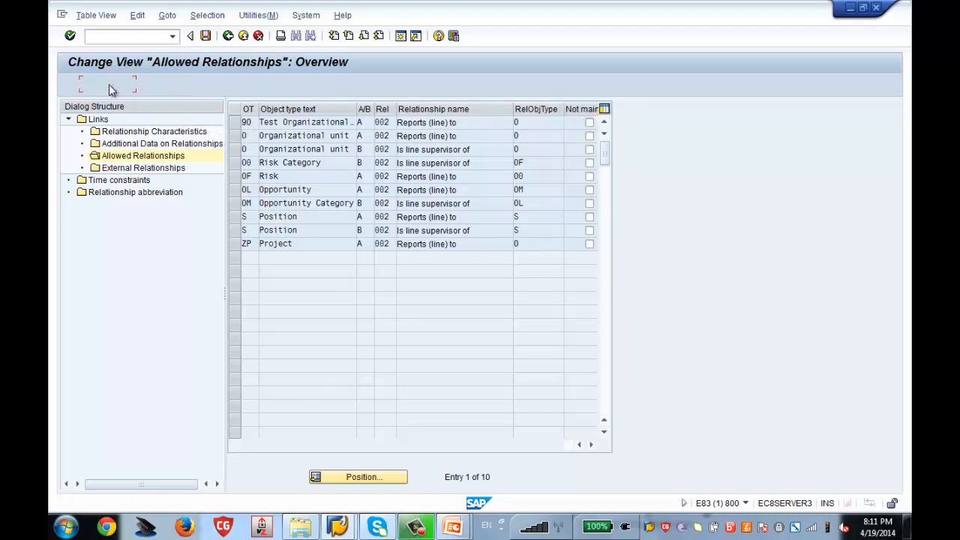
click(252, 124)
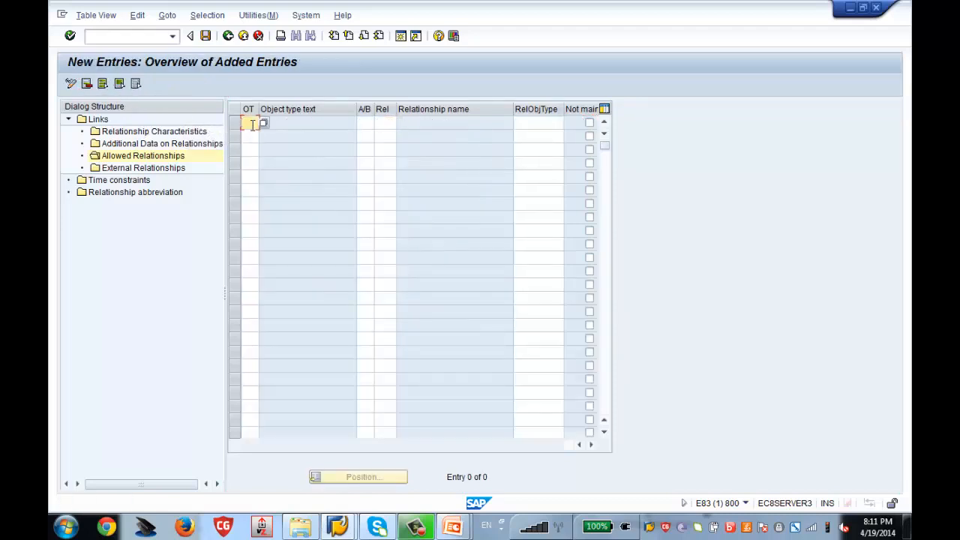
text(95)
key(Tab)
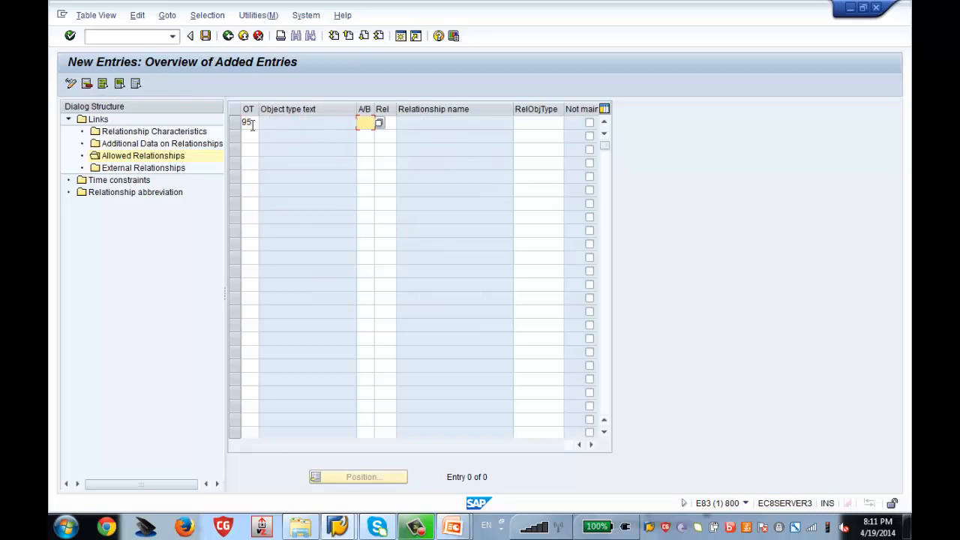
text(A)
key(Tab)
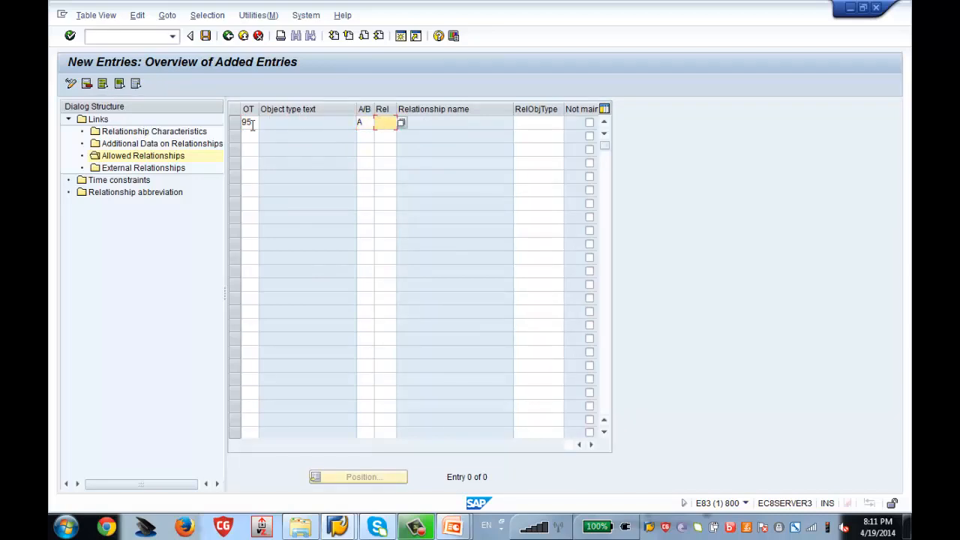
text(002)
key(Tab)
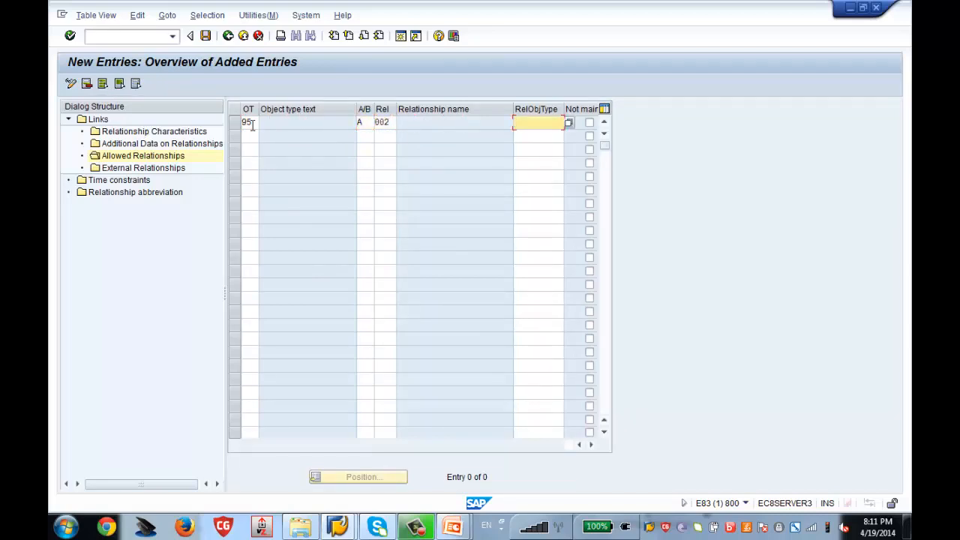
text(0)
key(Return)
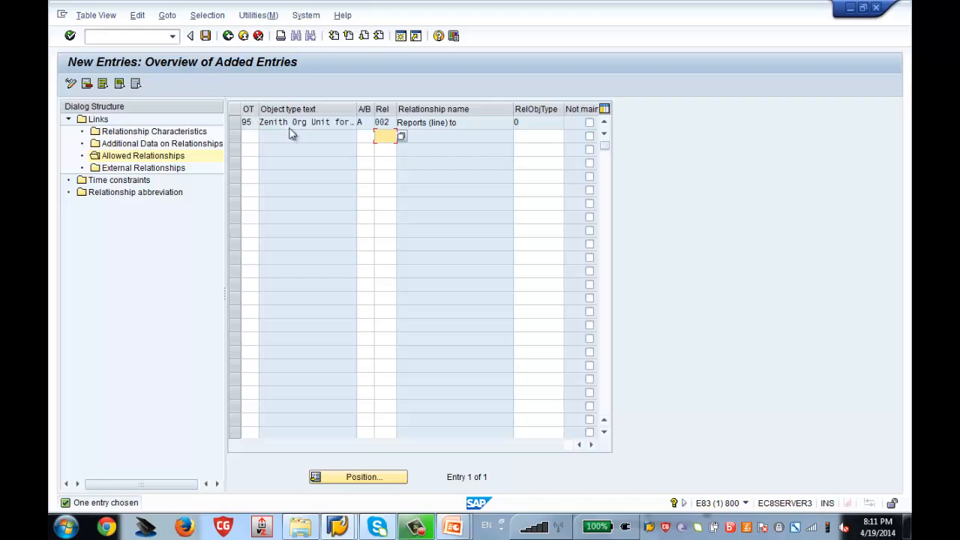
Save the allowed relationship to the customizing request and go back to the implementation guide.
click(207, 39)
key(Return)
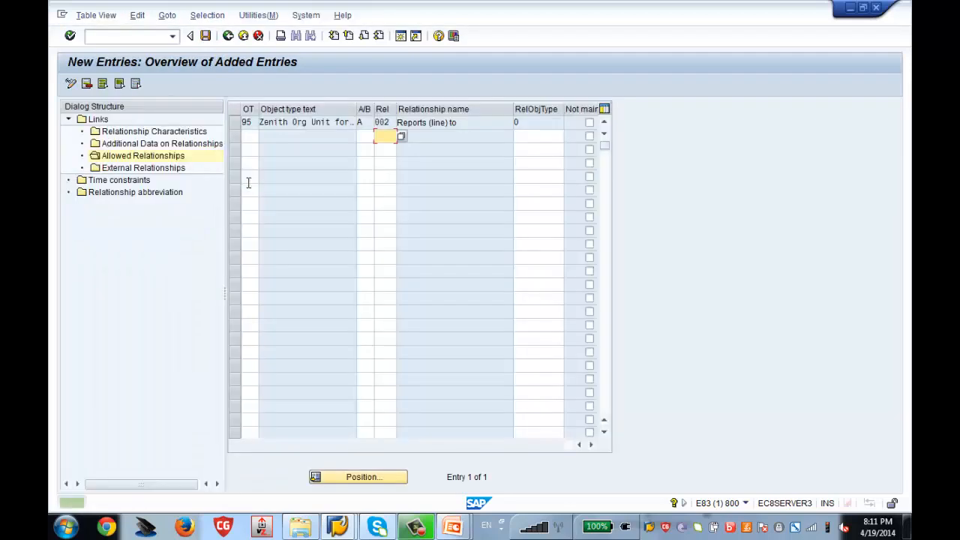
click(229, 37)
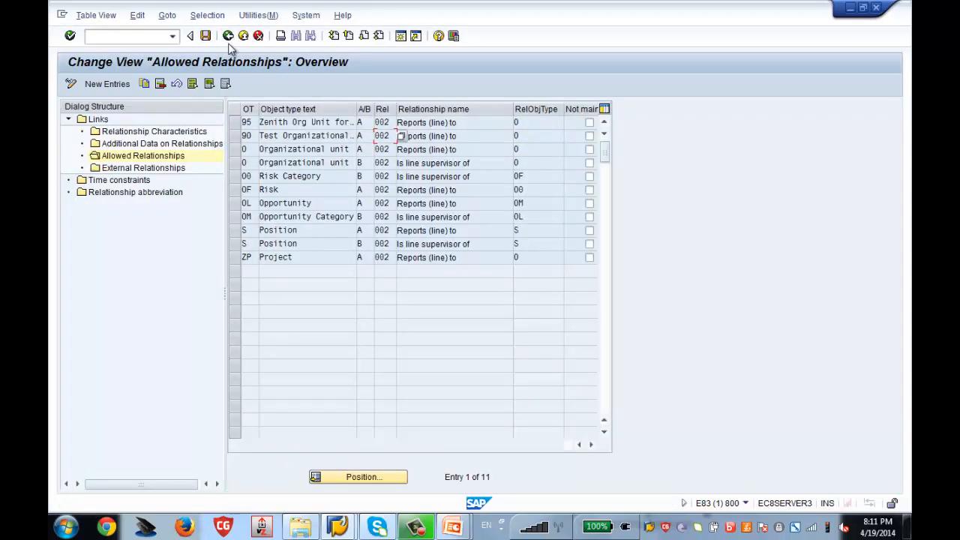
click(230, 43)
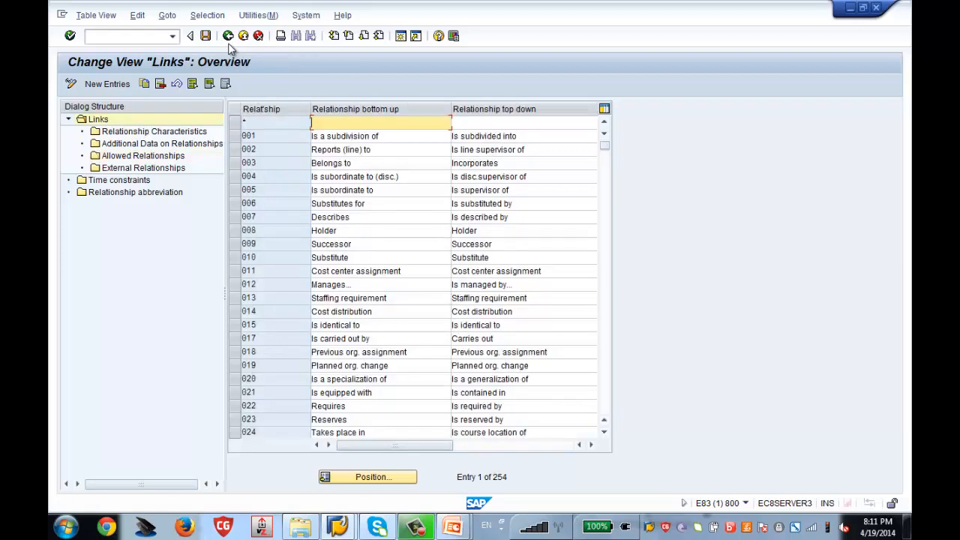
click(228, 36)
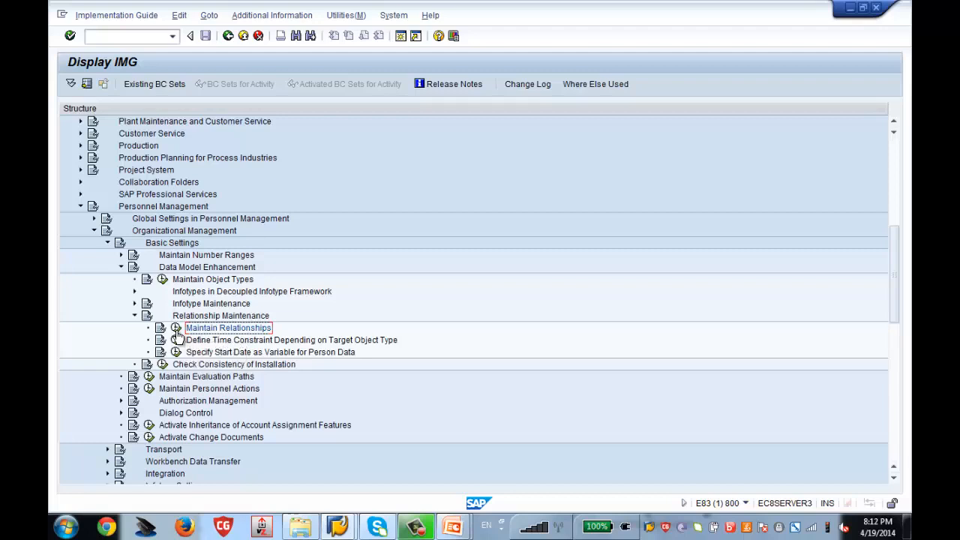
In Maintain Object Types, position near entry 90, select object type 95, and open its Essential Relationships.
click(163, 286)
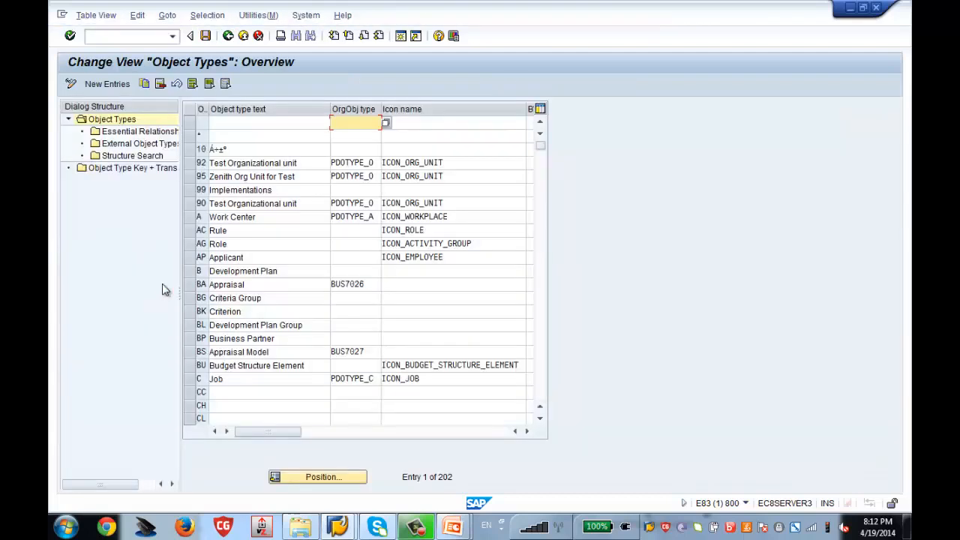
drag(181, 223, 225, 223)
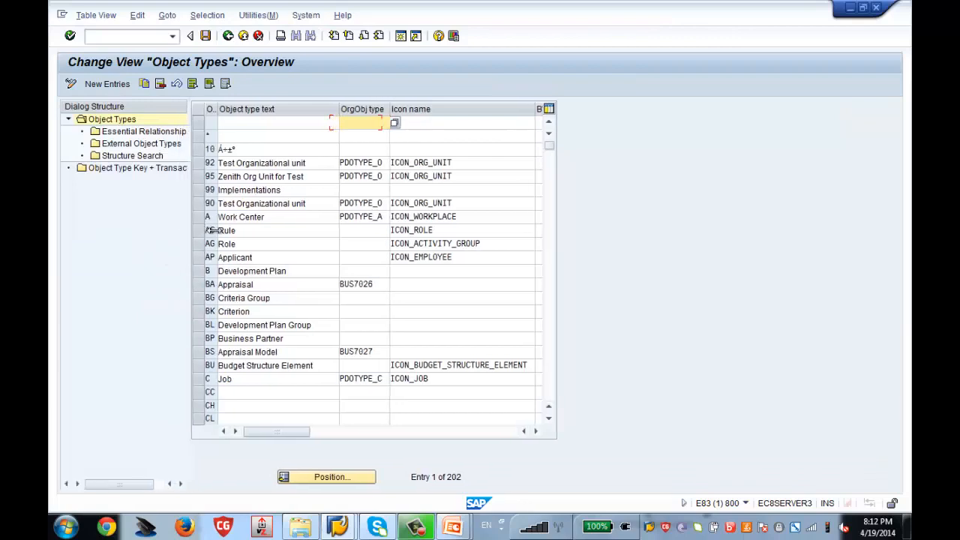
click(379, 478)
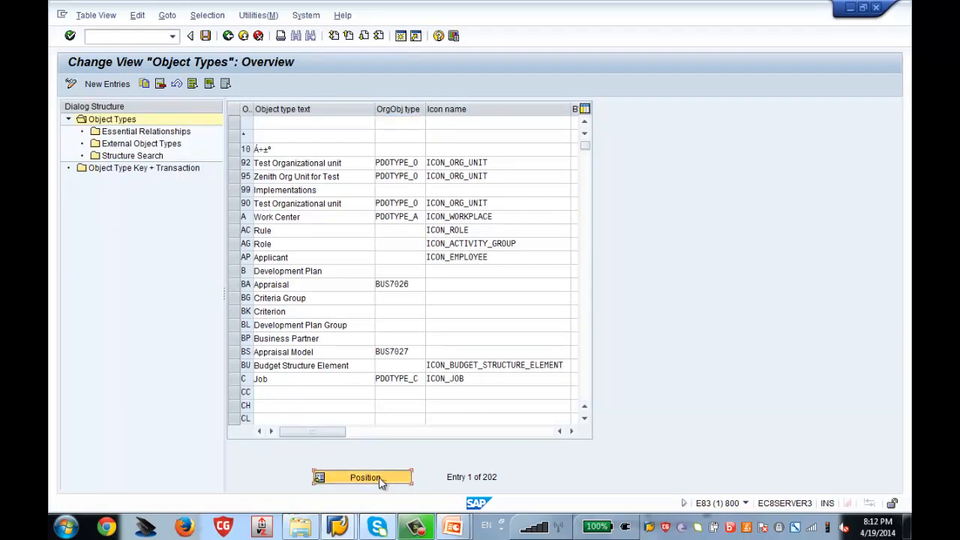
text(90)
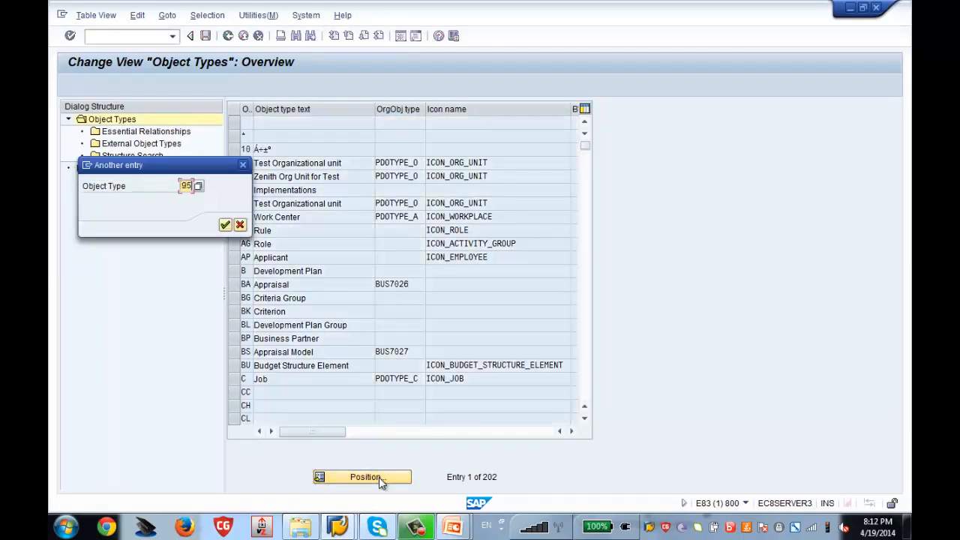
key(Return)
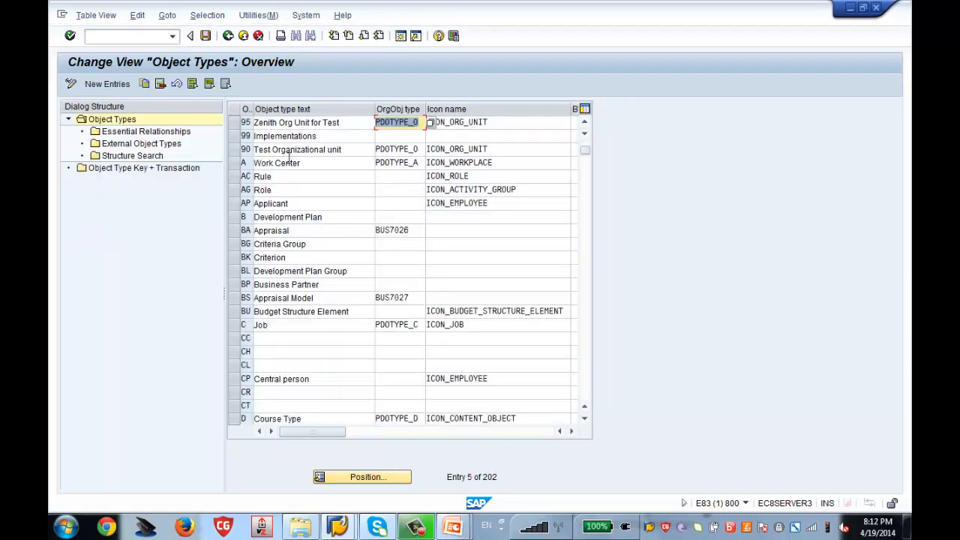
click(236, 125)
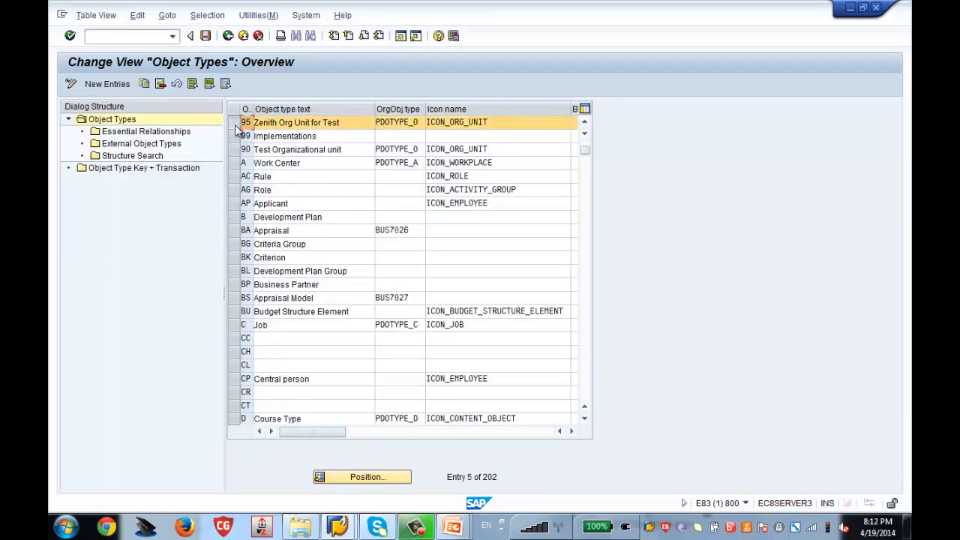
double_click(180, 135)
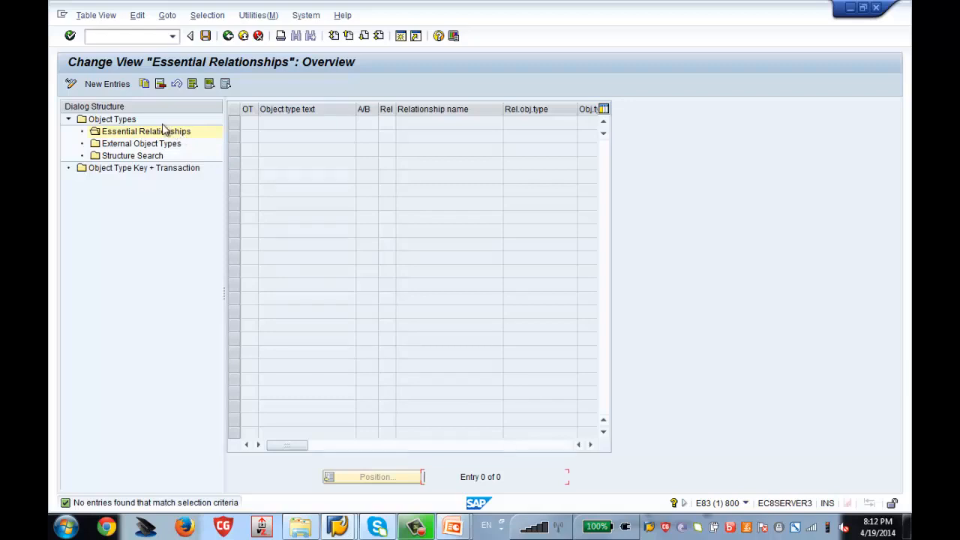
Add an essential relationship row: object type 95, direction A, relationship 002, related type O.
click(107, 83)
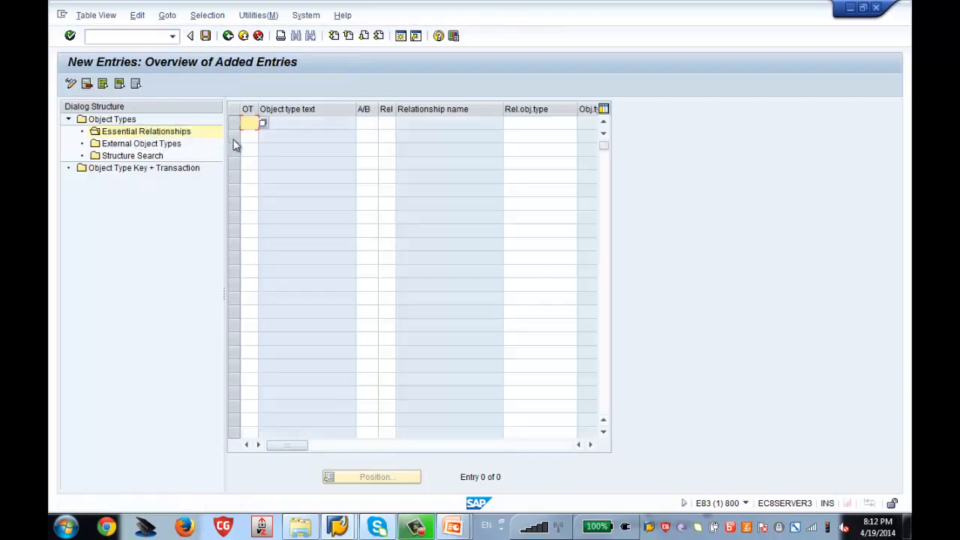
text(95)
click(375, 122)
text(A)
key(Tab)
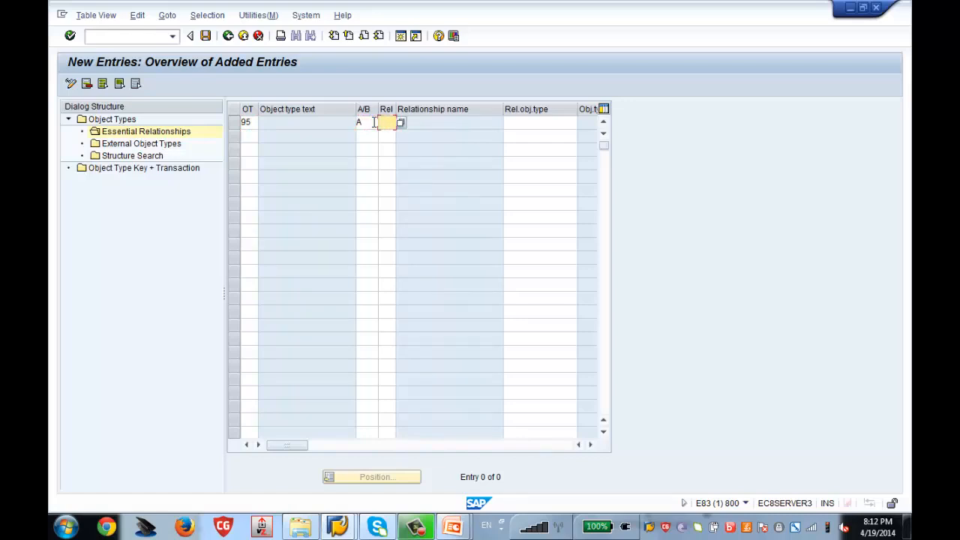
text(002)
key(Tab)
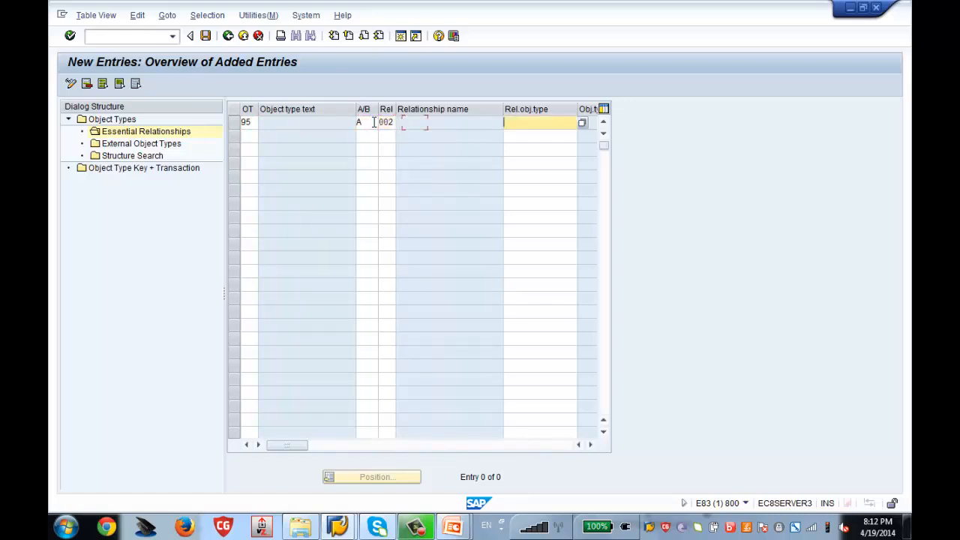
text(O)
key(Return)
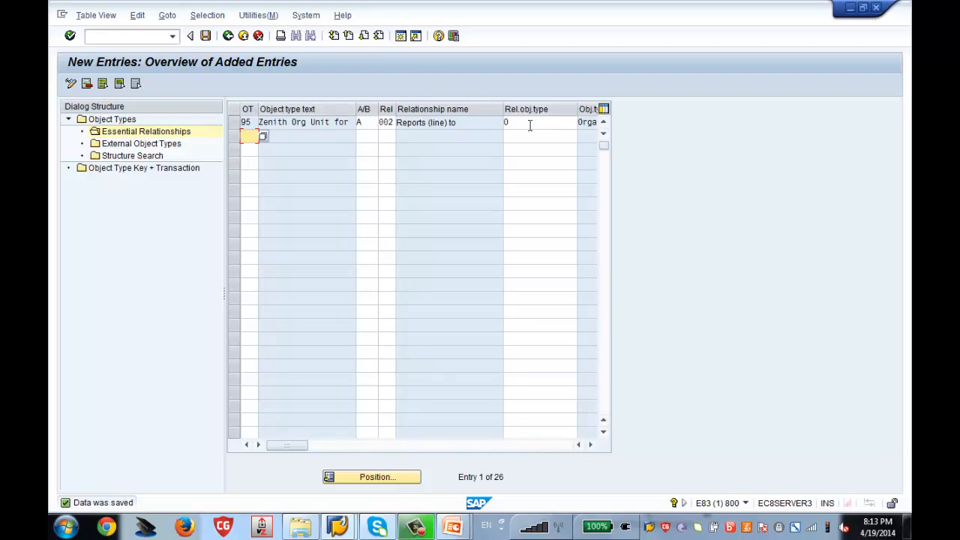
Save the essential relationship and go back to the Display IMG tree.
click(207, 39)
click(228, 36)
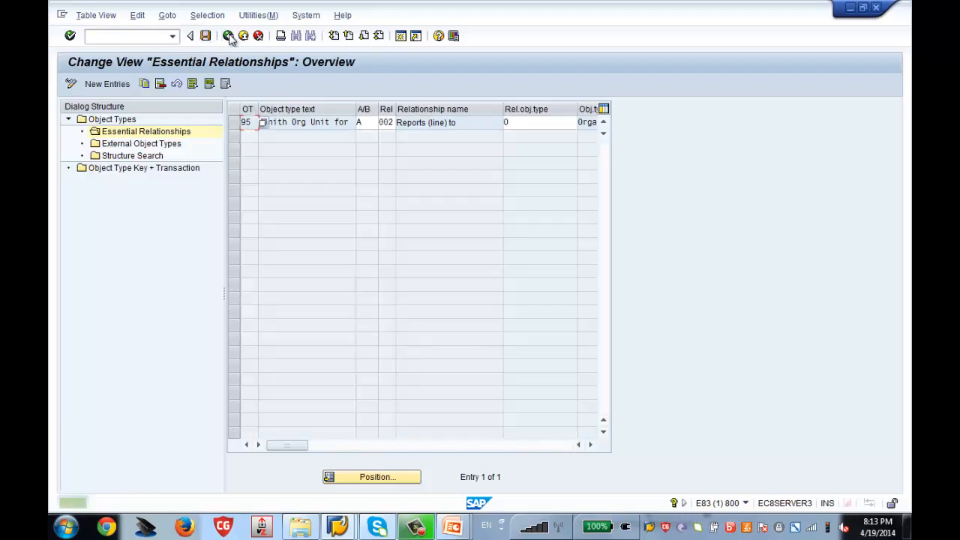
click(206, 38)
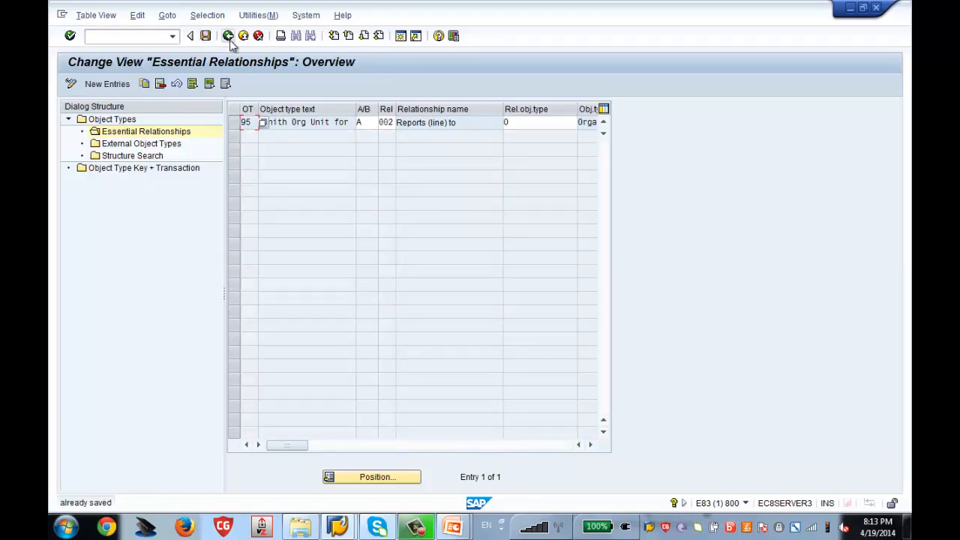
click(230, 39)
click(229, 37)
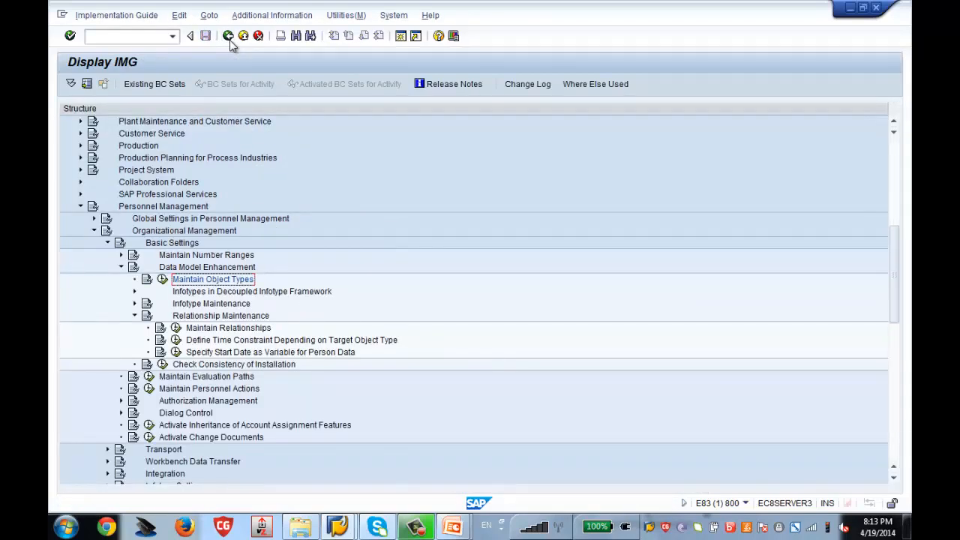
Bring the Display IMG window back to the front and create a new SAP session from it.
click(339, 527)
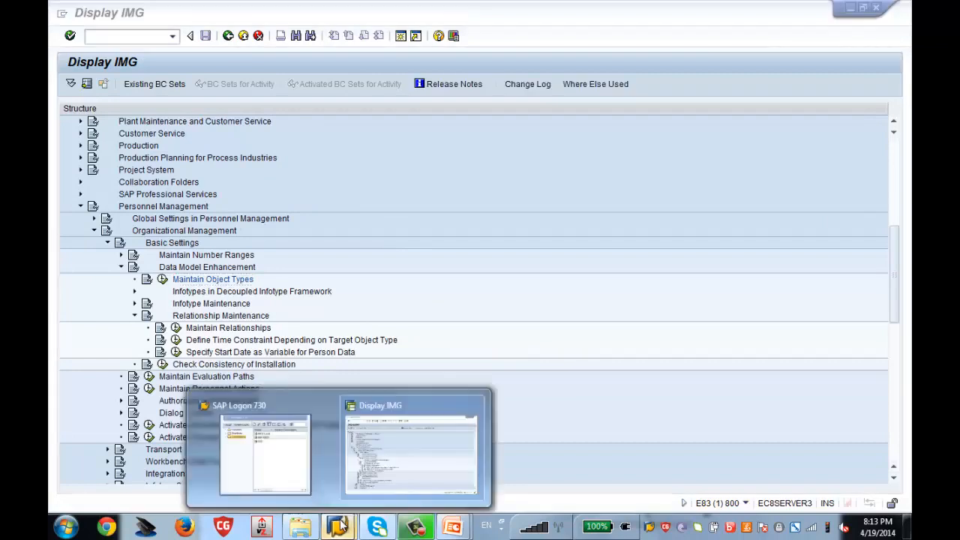
click(399, 477)
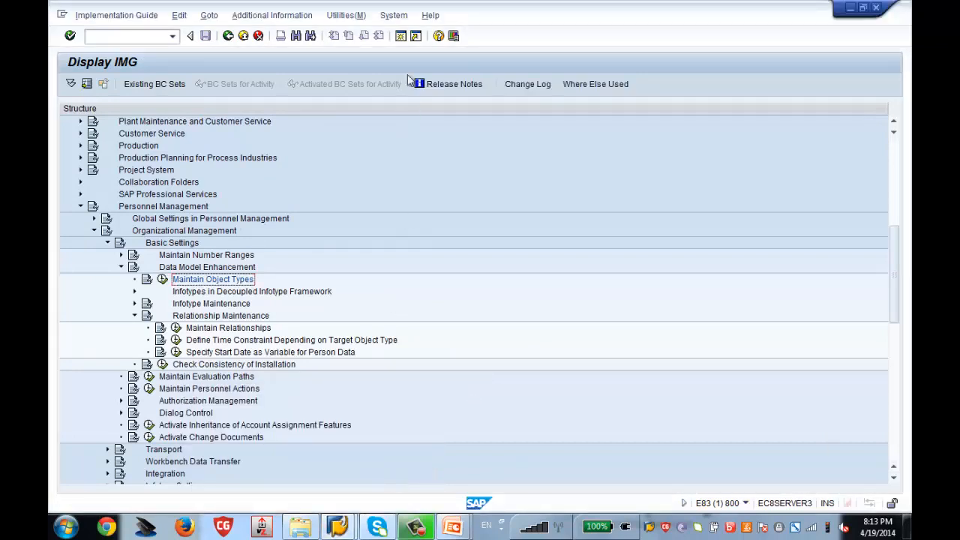
click(401, 36)
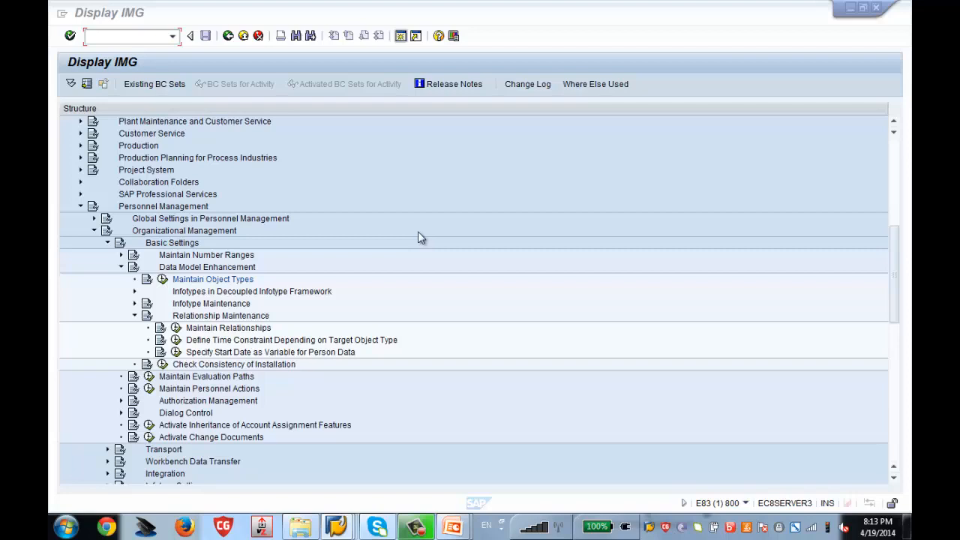
mouse_move(341, 527)
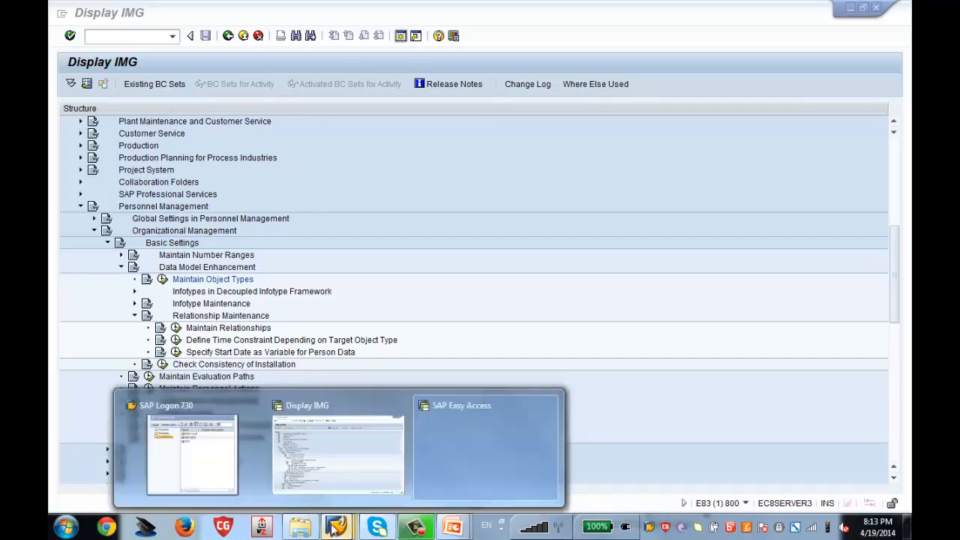
Connect to SAP IDES and log on with the suggested user name and the account password.
click(180, 450)
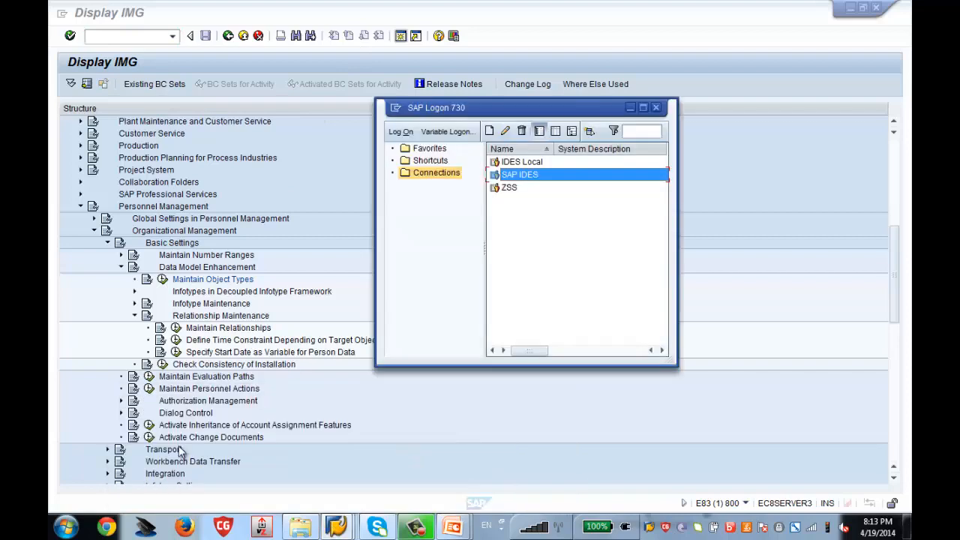
double_click(514, 178)
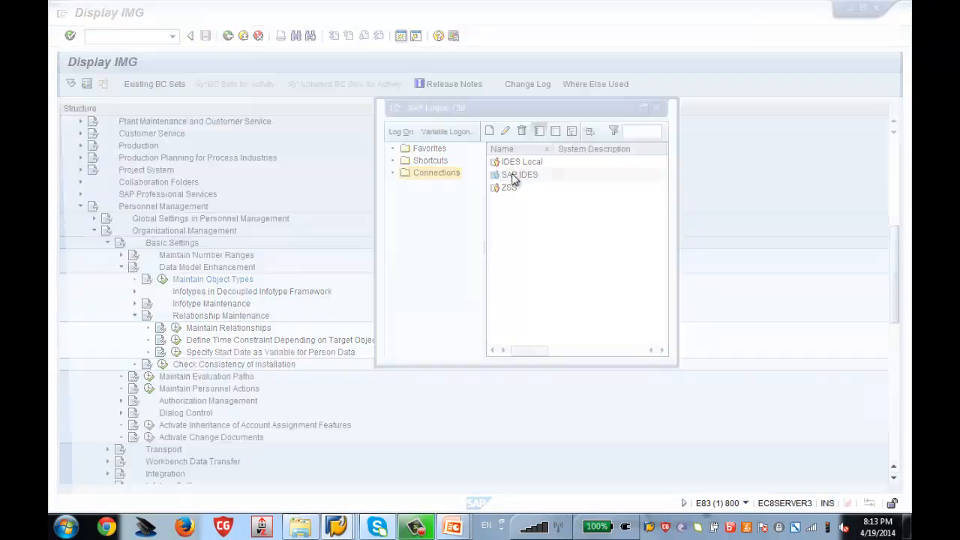
text(u)
key(Down)
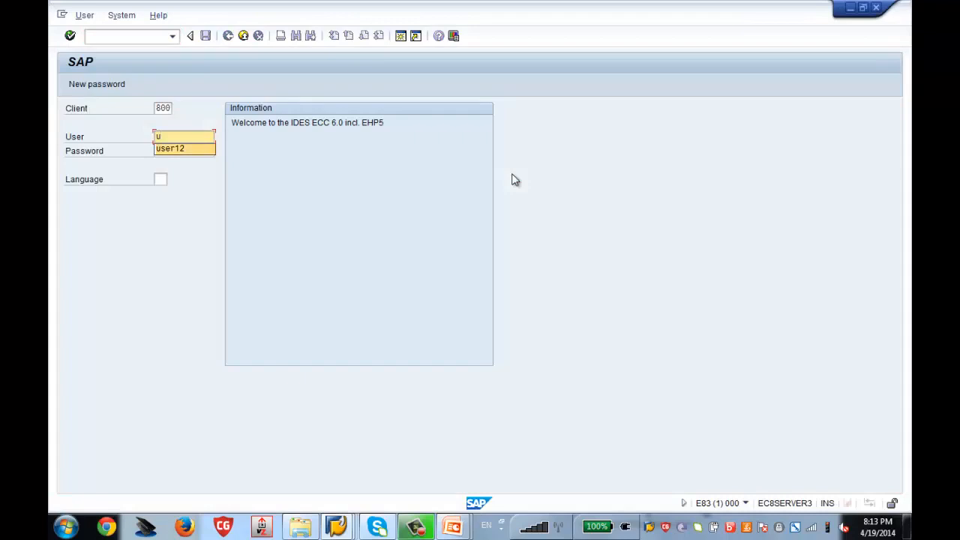
key(Tab)
text(*******)
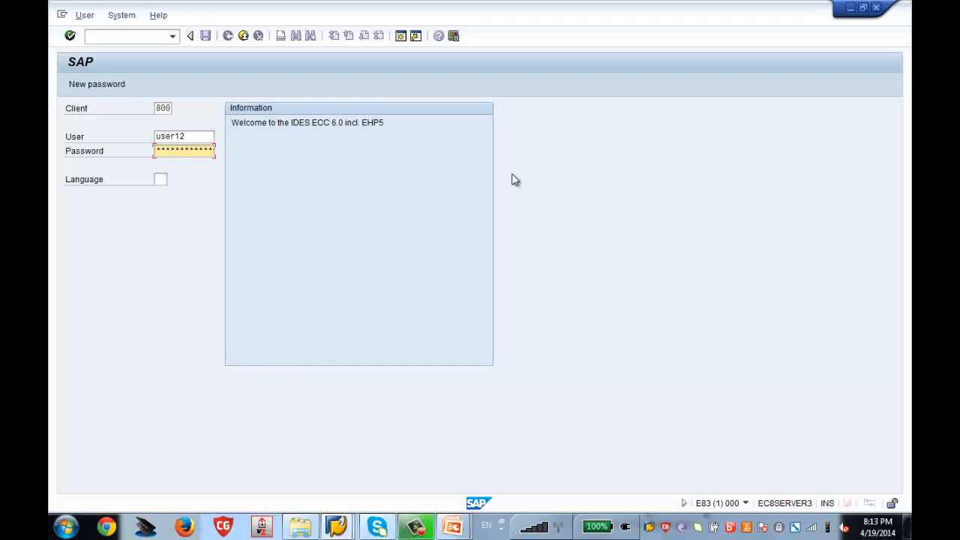
key(Return)
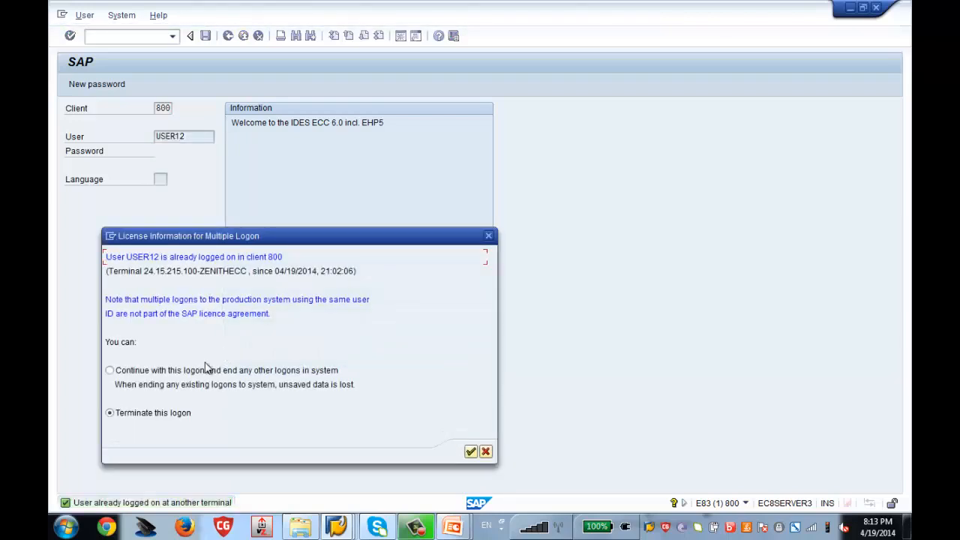
Choose Continue with this logon, dismiss the session-closed notice, and return to SAP Easy Access.
click(207, 369)
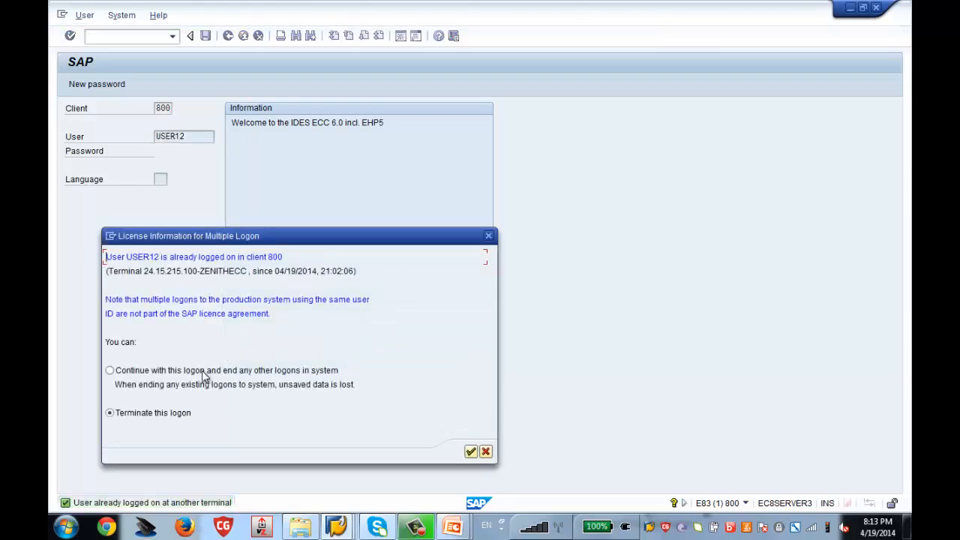
click(470, 453)
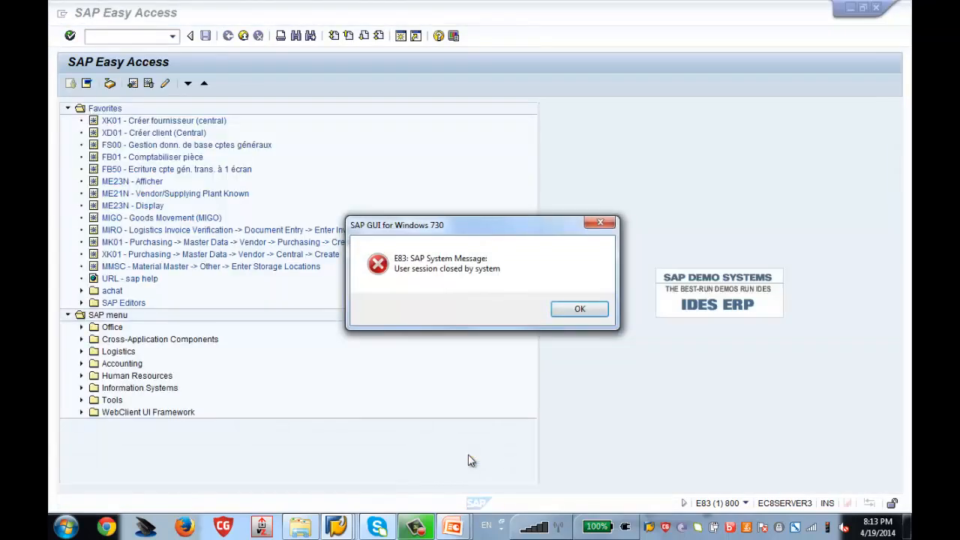
click(577, 309)
mouse_move(342, 527)
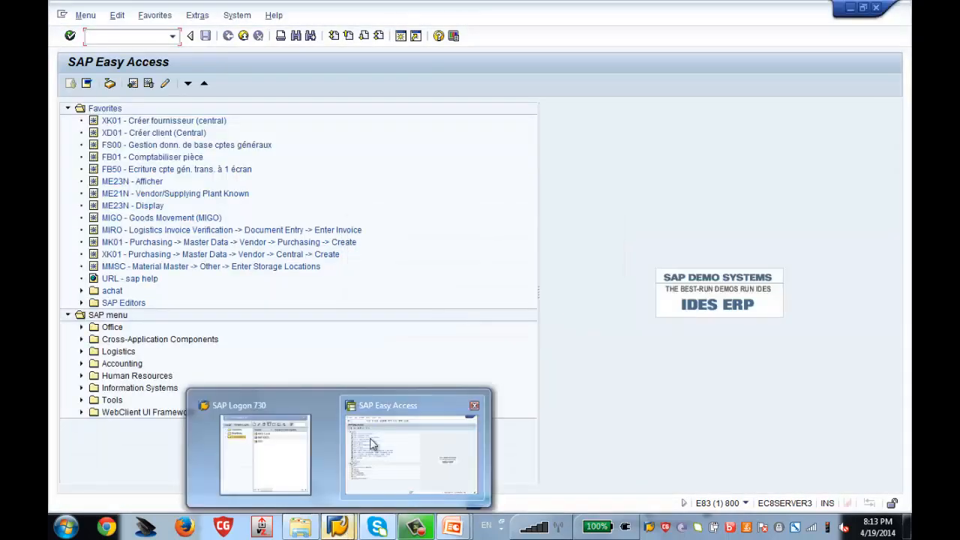
click(373, 444)
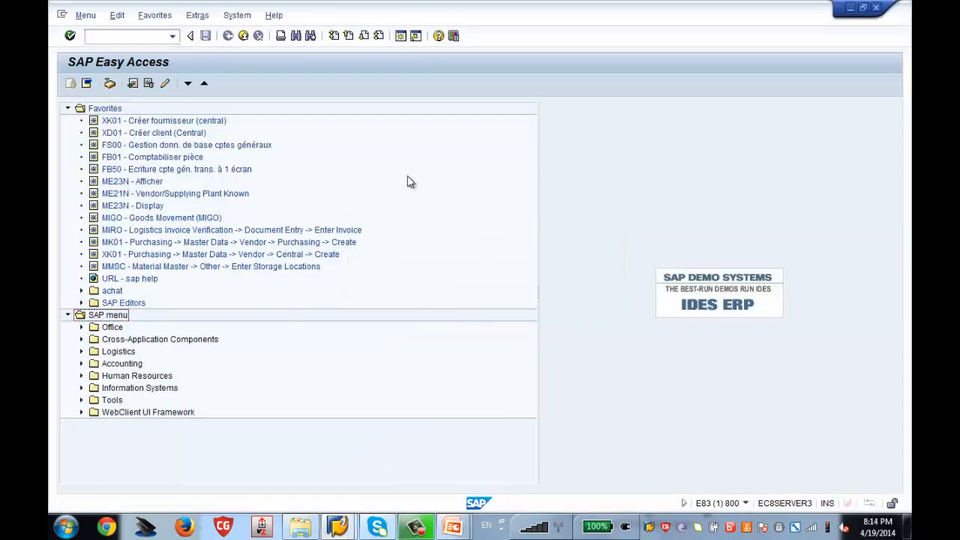
Run transaction SPRO and open the SAP Reference IMG.
click(136, 39)
text(spro)
key(Return)
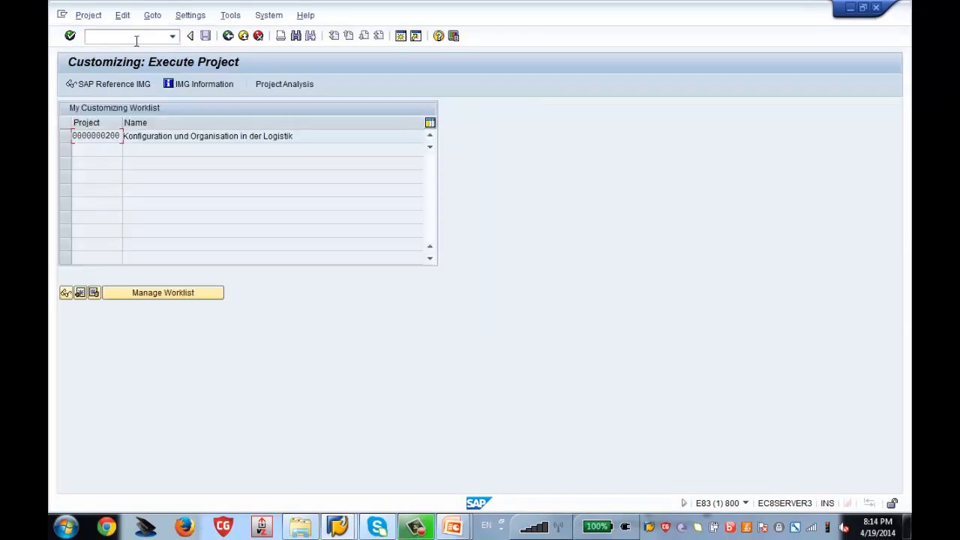
click(139, 84)
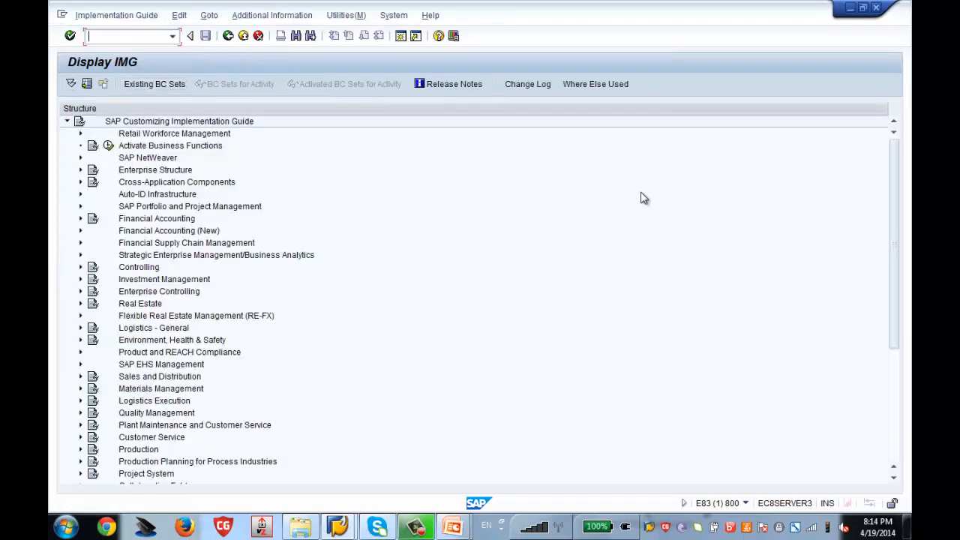
click(895, 394)
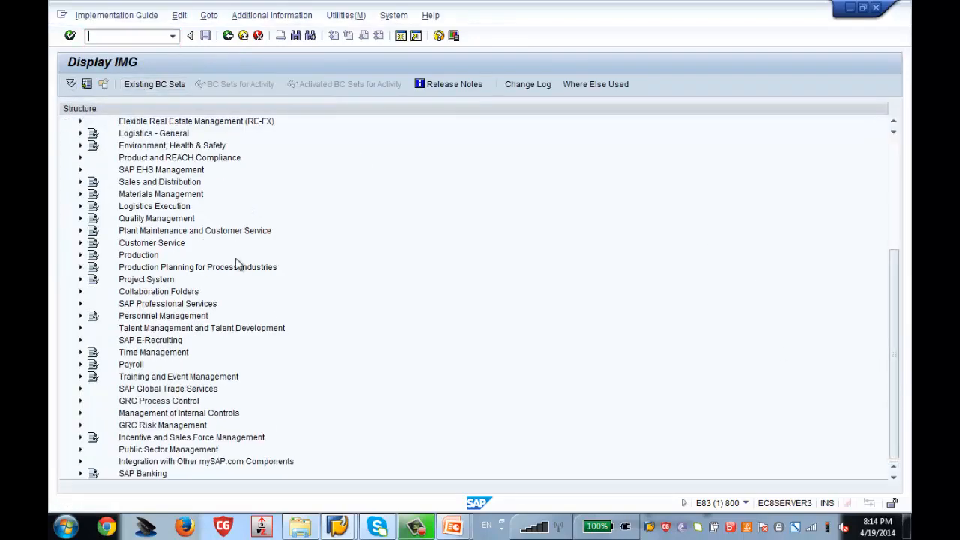
Expand Personnel Management > Organizational Management > Basic Settings down to number ranges and infotype maintenance, then start a new session.
click(174, 316)
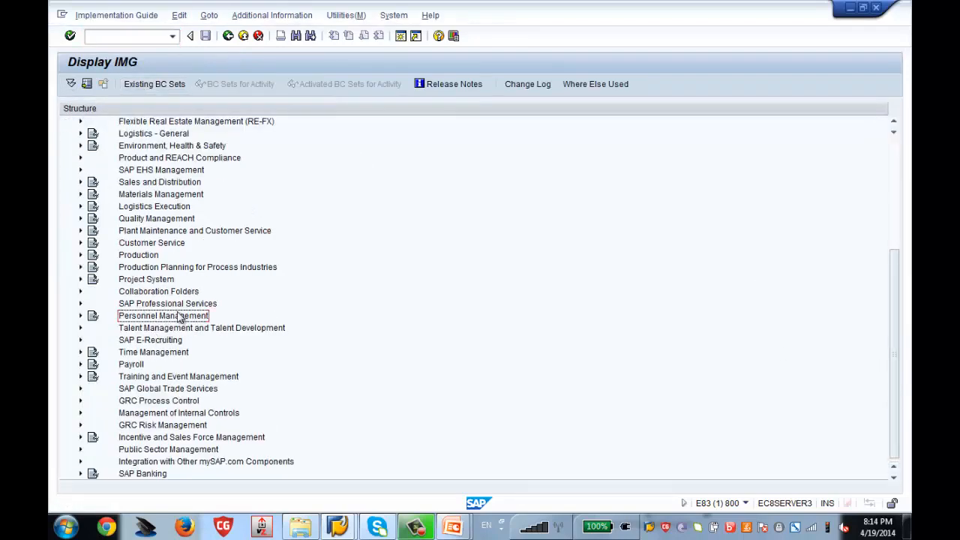
click(82, 316)
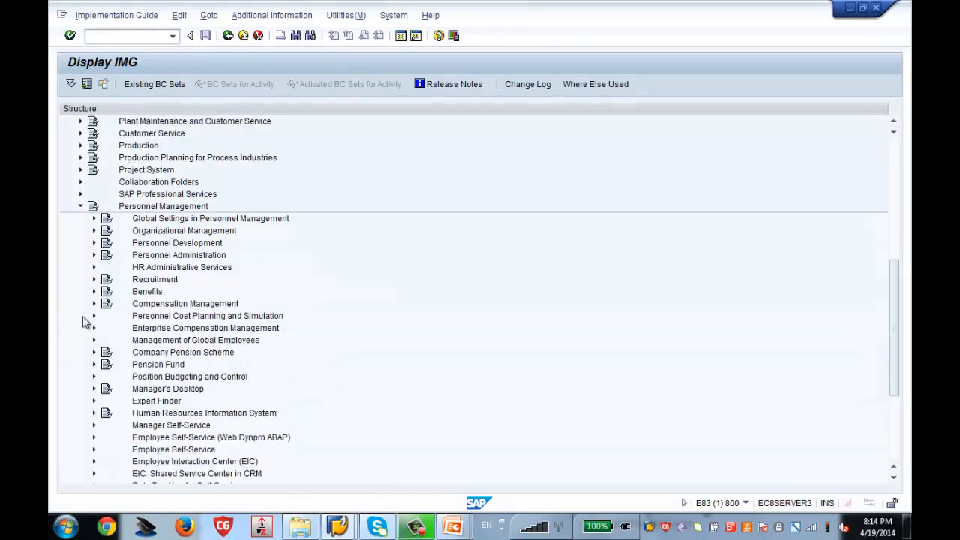
click(140, 233)
click(93, 230)
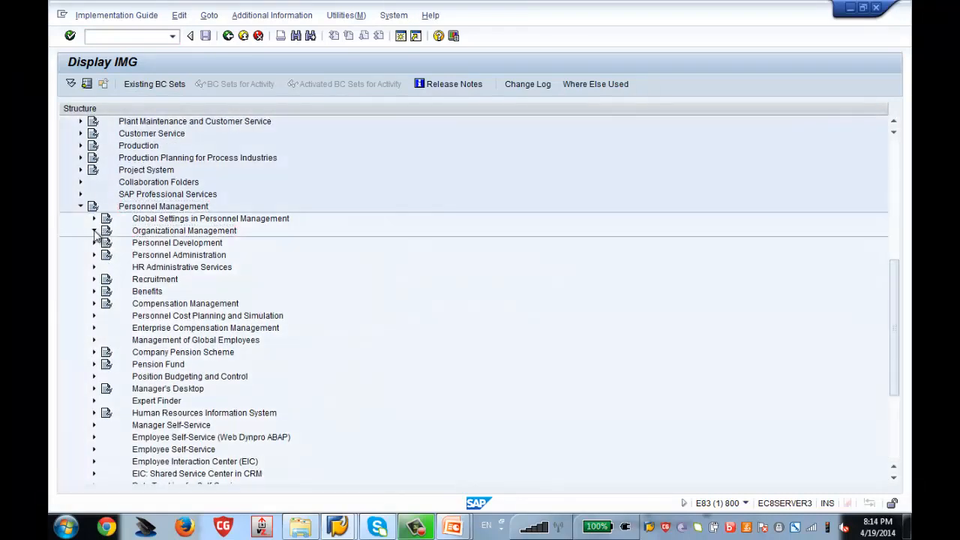
click(107, 243)
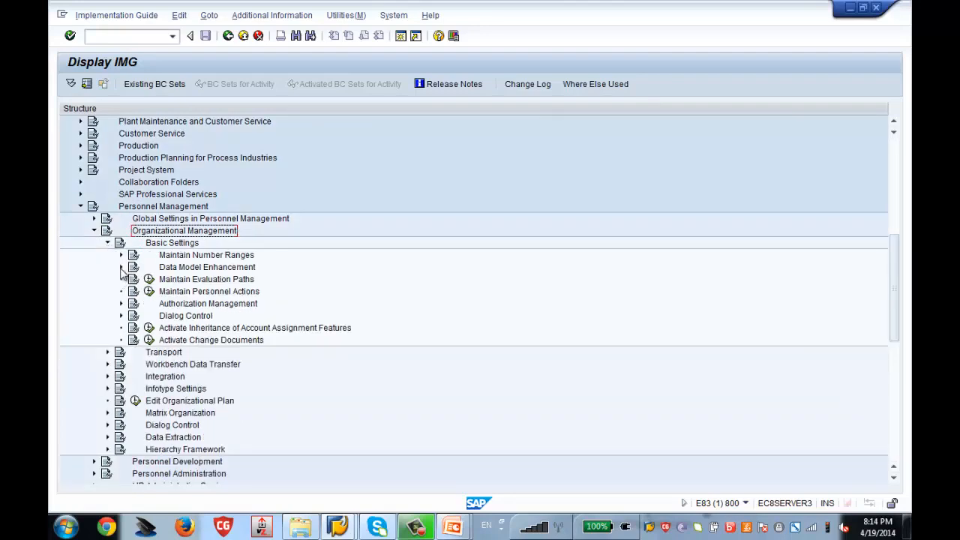
click(122, 267)
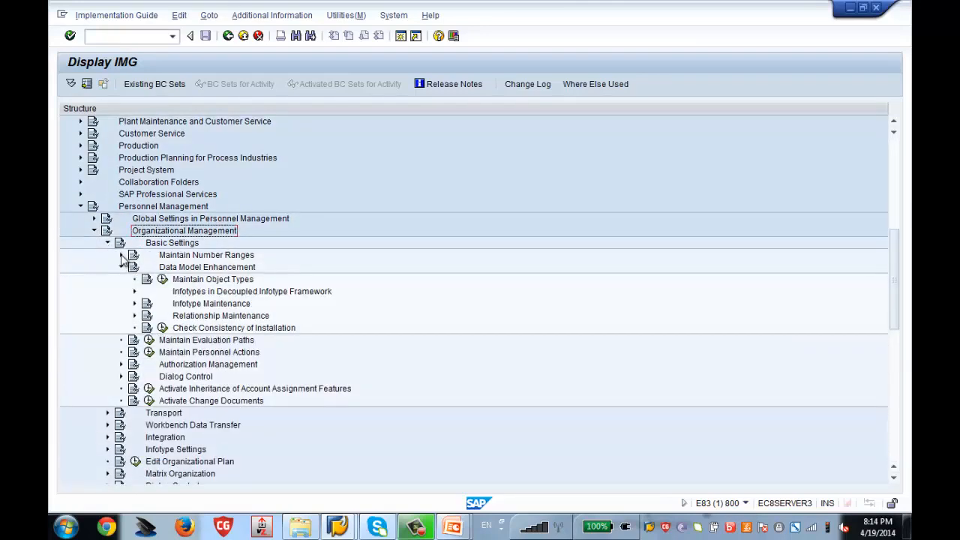
click(121, 256)
click(134, 341)
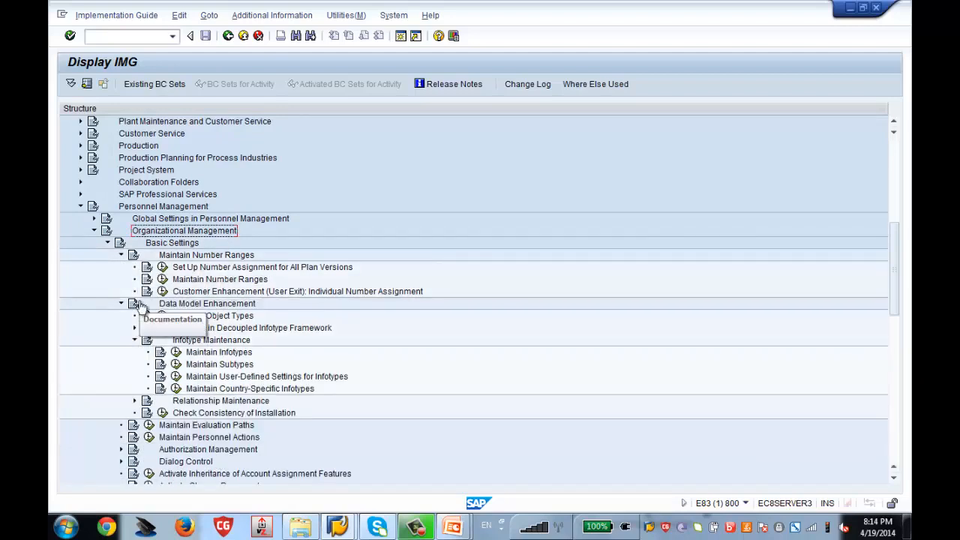
click(402, 42)
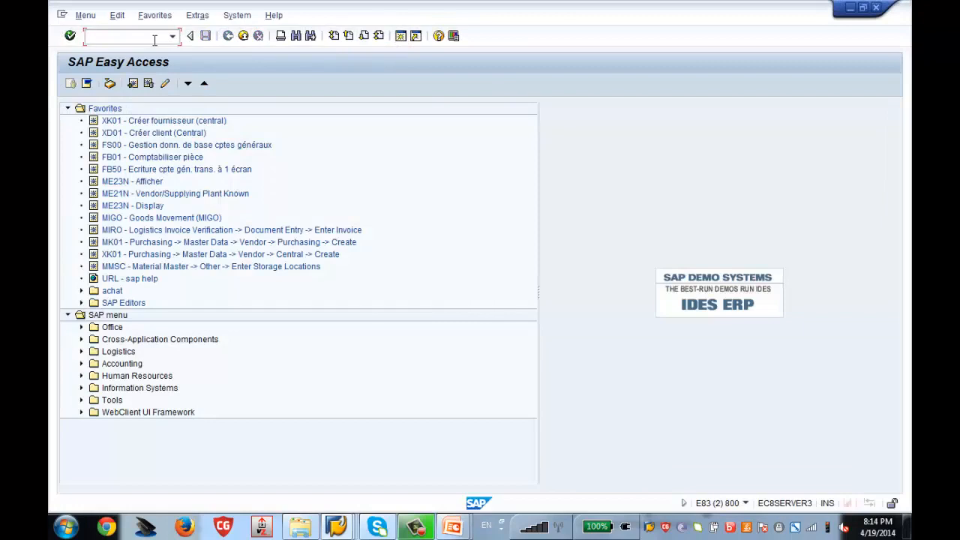
Run PP01, choose Zenith Org Unit for Test as the object type, and return to the IMG window.
text(pp01)
key(Return)
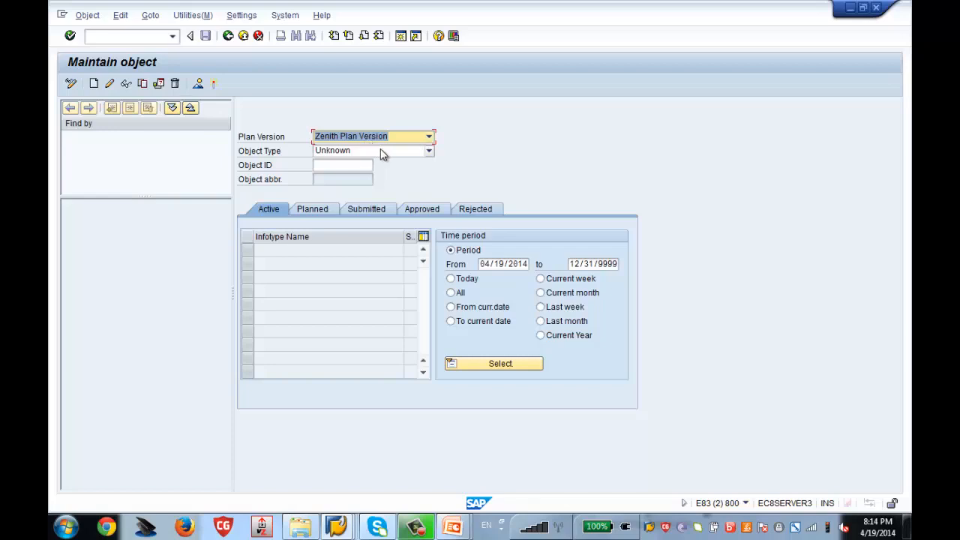
click(383, 151)
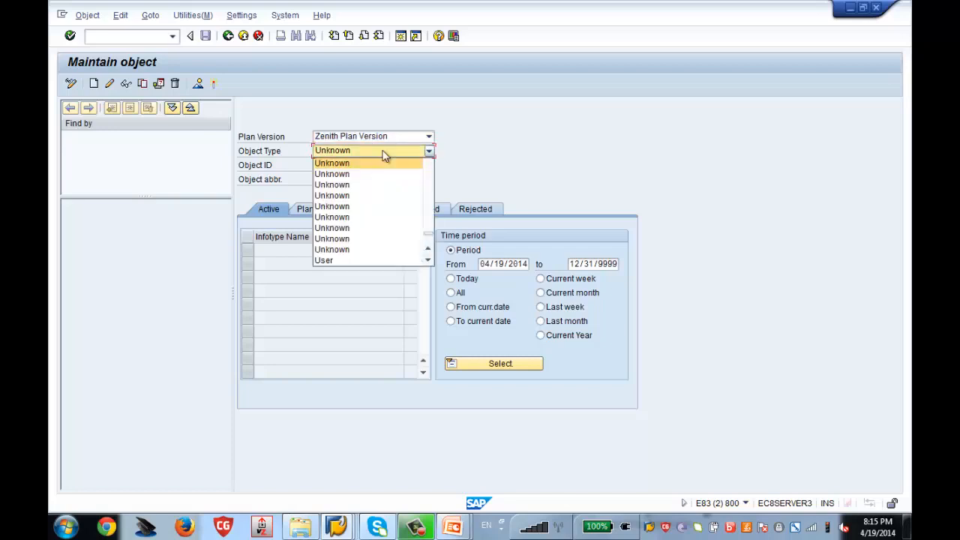
click(429, 192)
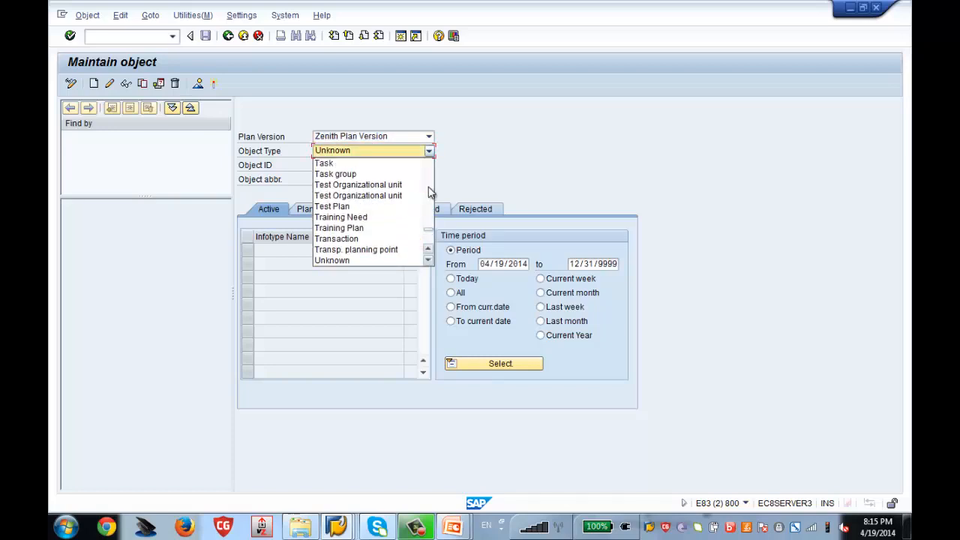
click(428, 240)
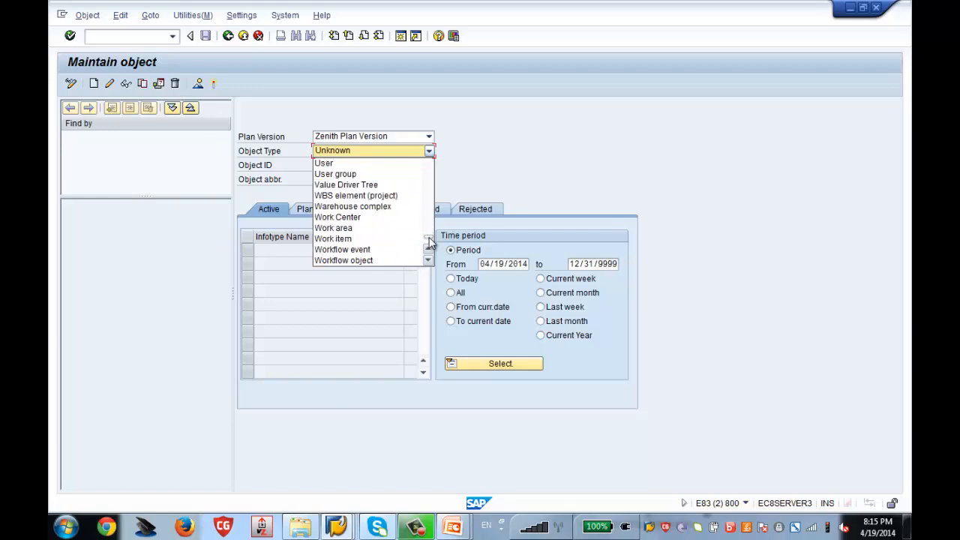
click(429, 241)
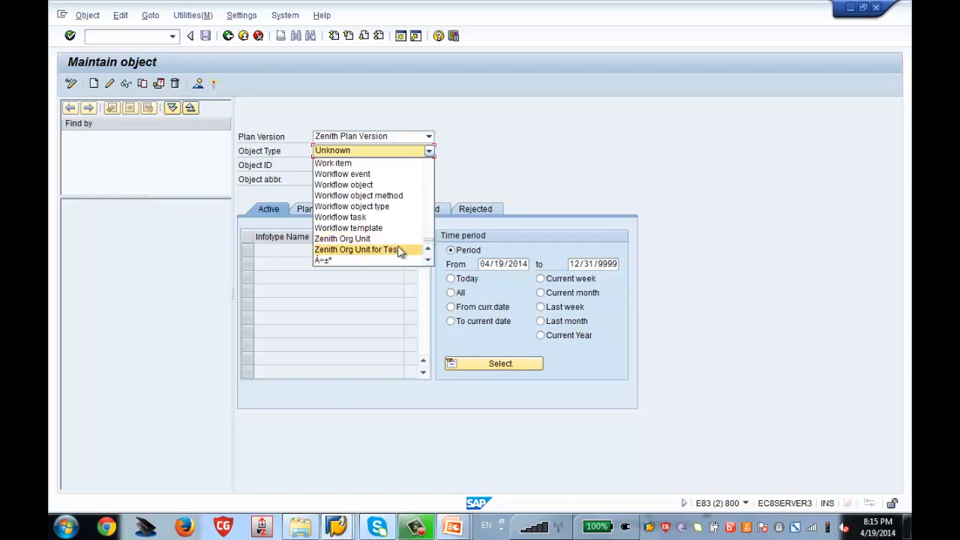
click(398, 249)
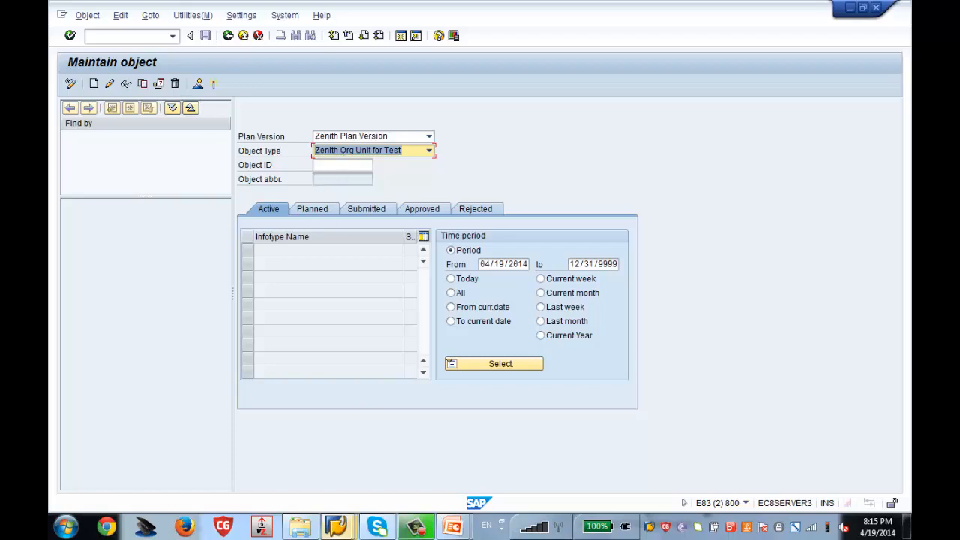
mouse_move(337, 526)
click(330, 457)
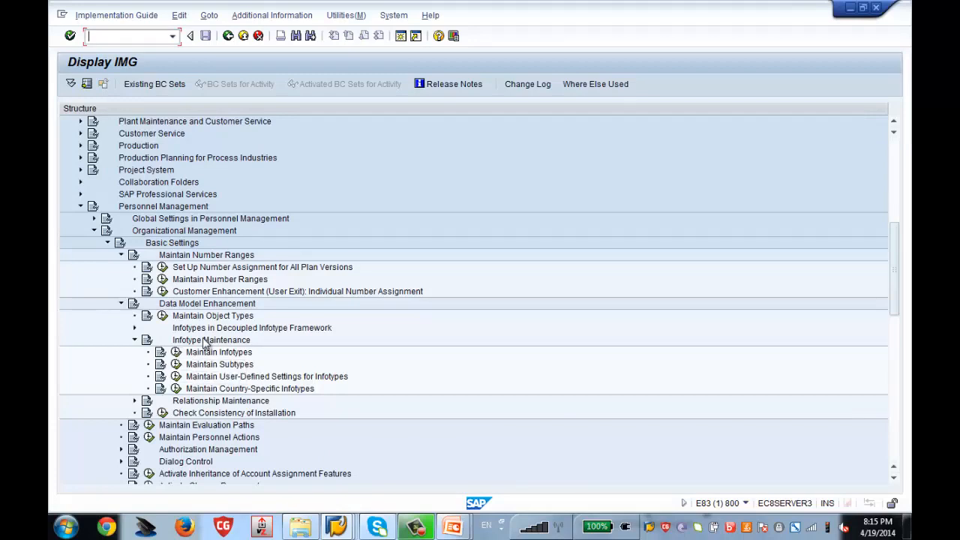
Open Maintain Infotypes and the Infotypes per object type view for infotype 1000 Object.
click(177, 352)
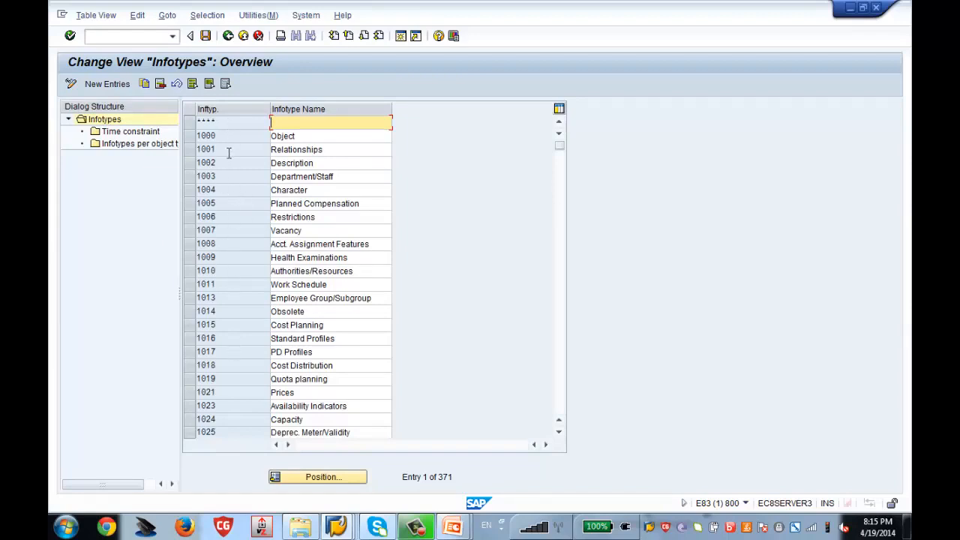
click(188, 136)
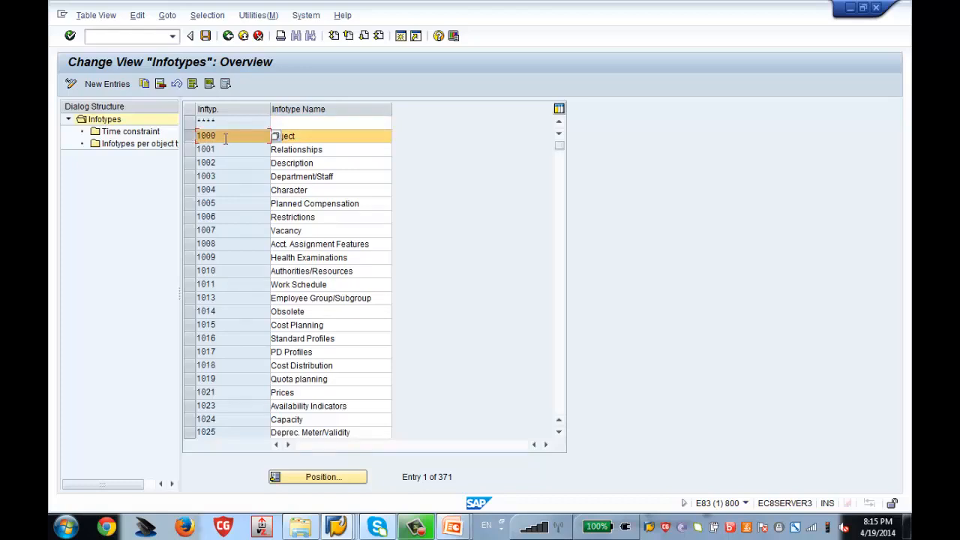
double_click(162, 148)
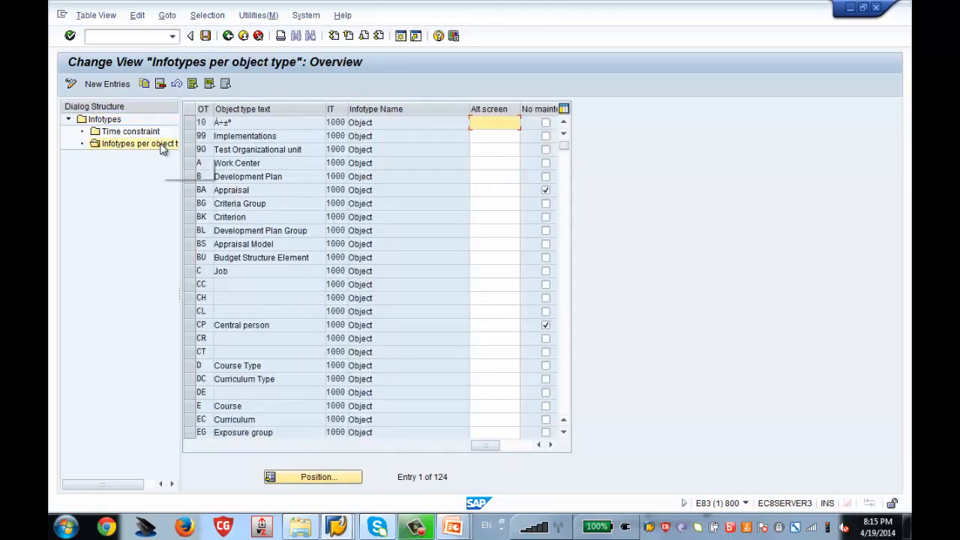
Add a new entry with object type 95 and infotype 1000, save it to the customizing request, and go back.
click(113, 84)
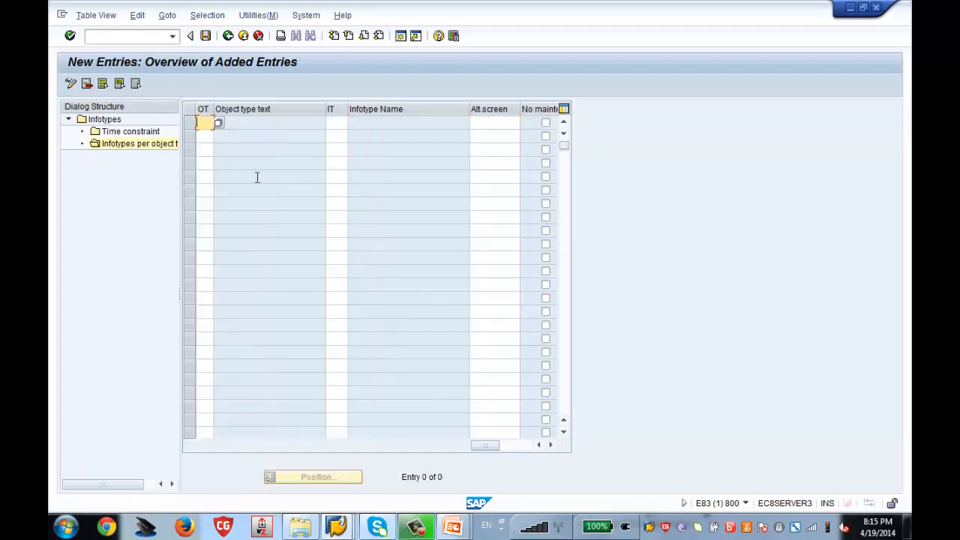
text(95)
key(Tab)
text(1)
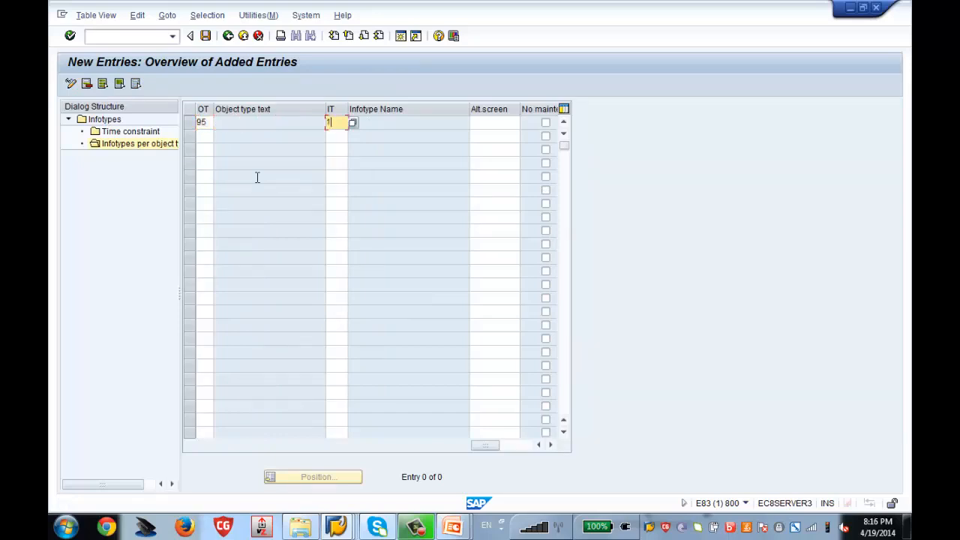
text(000)
key(Return)
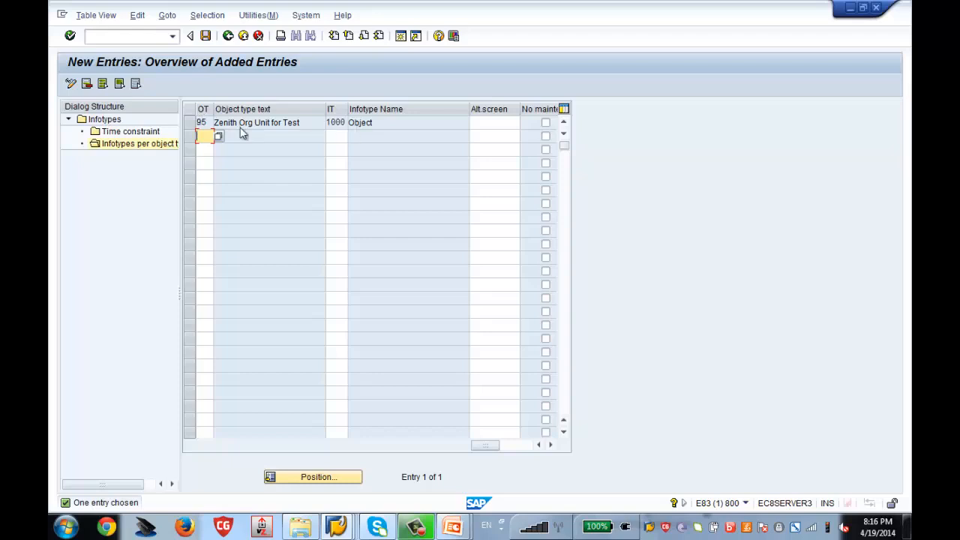
click(205, 36)
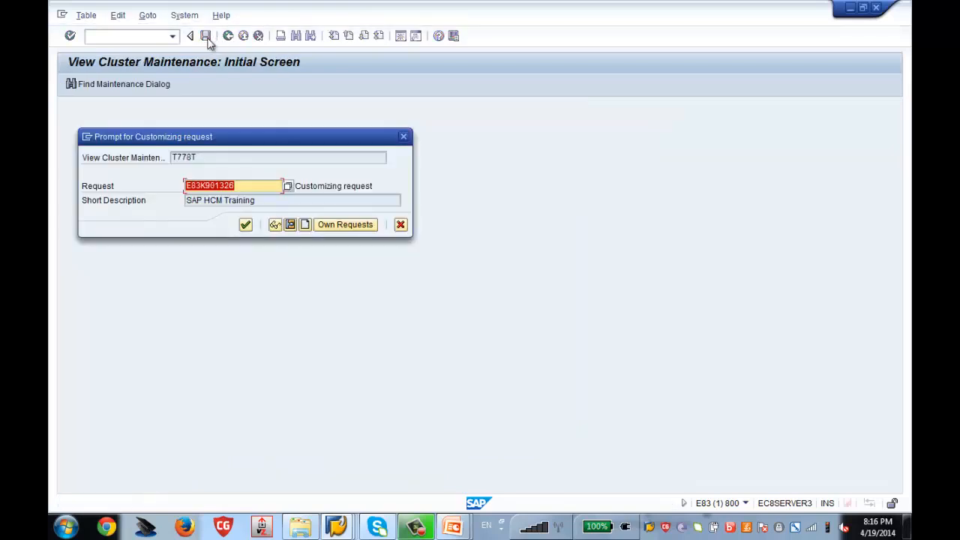
key(Return)
click(227, 38)
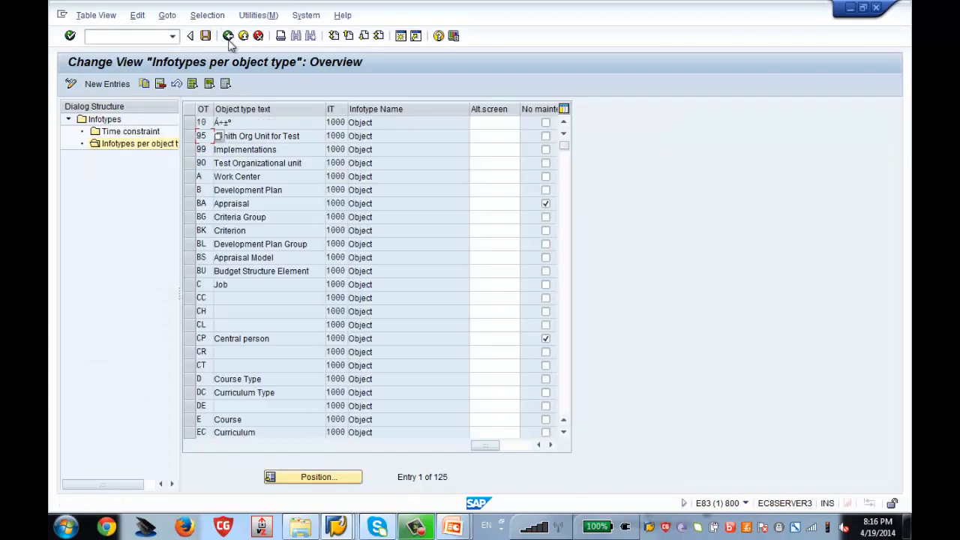
In the object maintenance window, rerun PP01 and select the newly listed Object infotype.
mouse_move(339, 529)
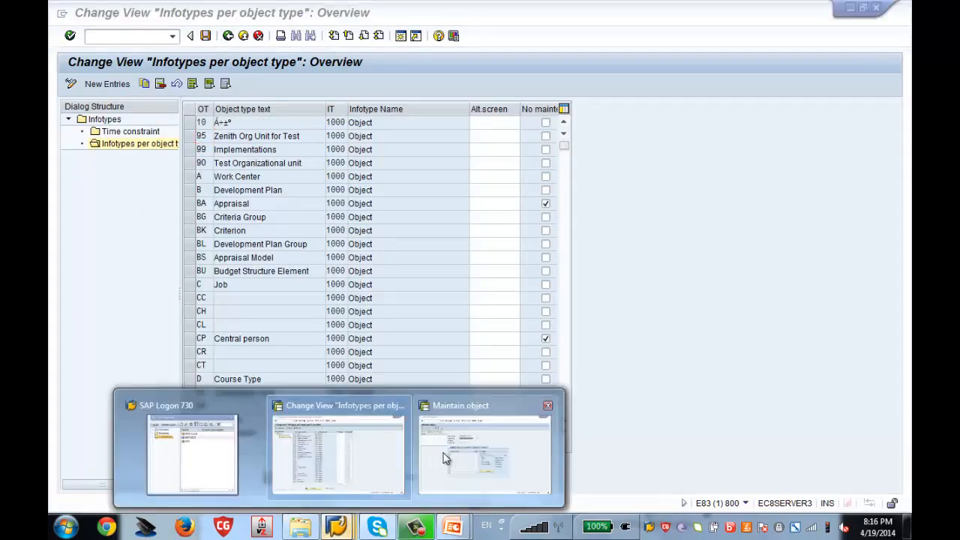
click(485, 454)
click(230, 40)
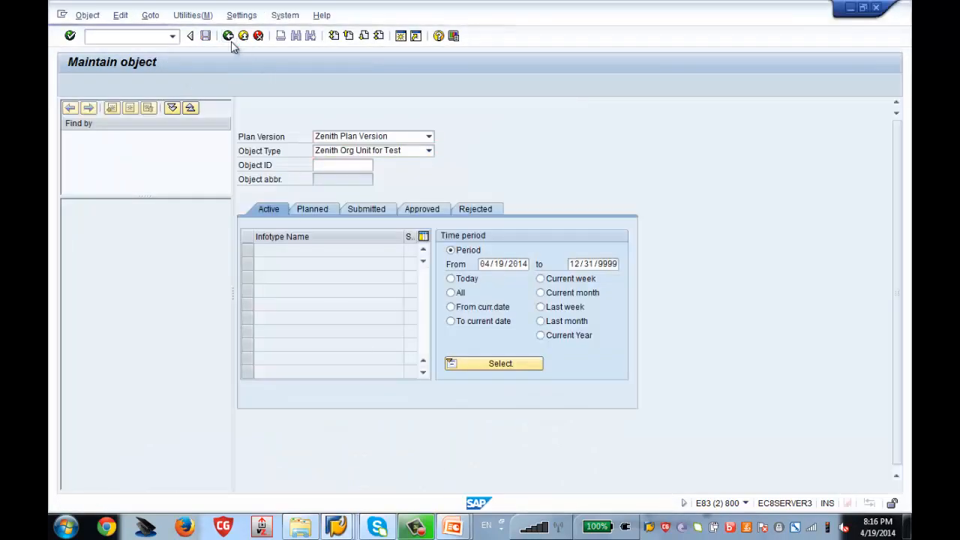
click(157, 39)
text(pp01)
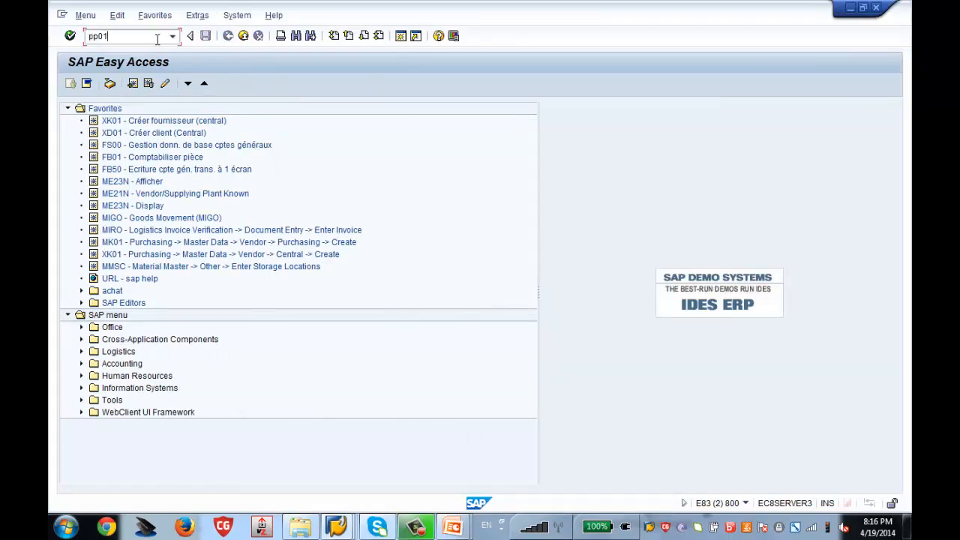
key(Return)
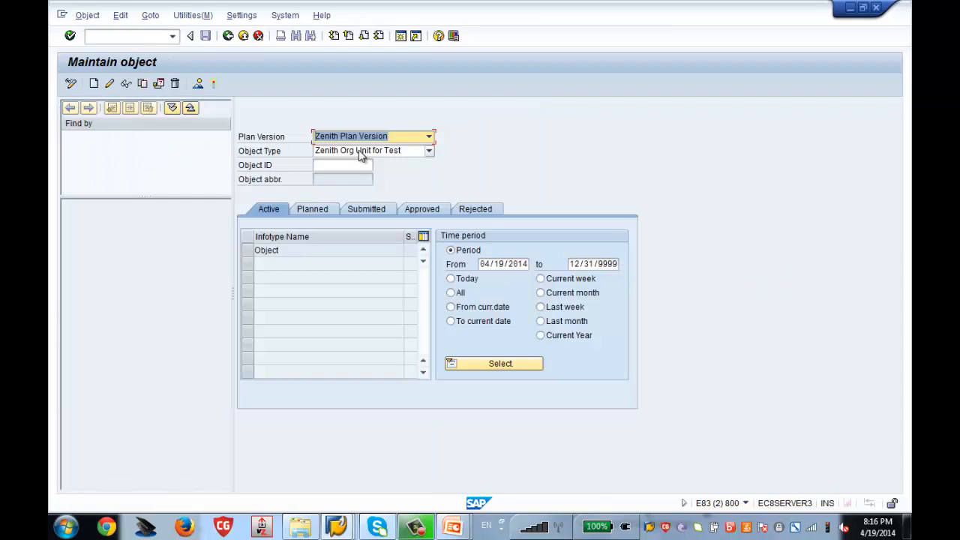
click(255, 252)
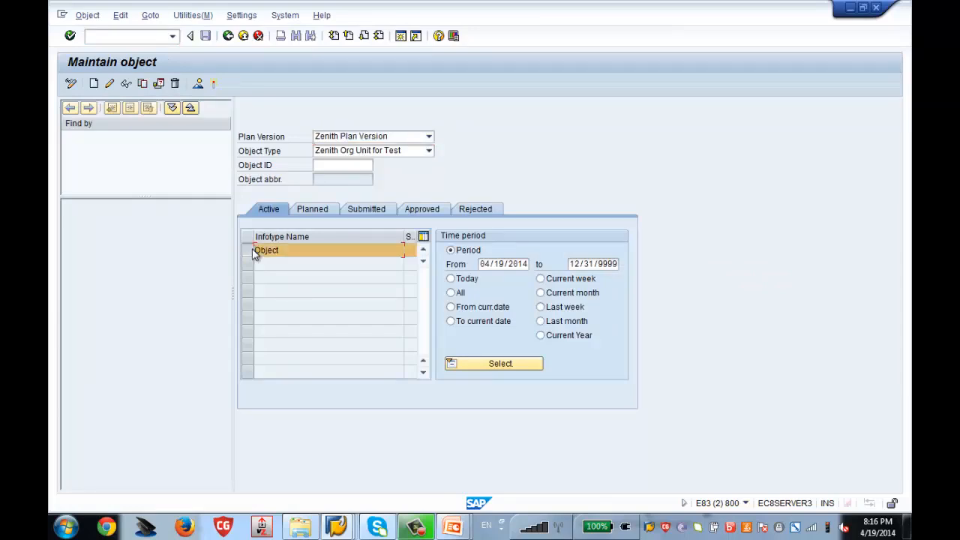
click(336, 527)
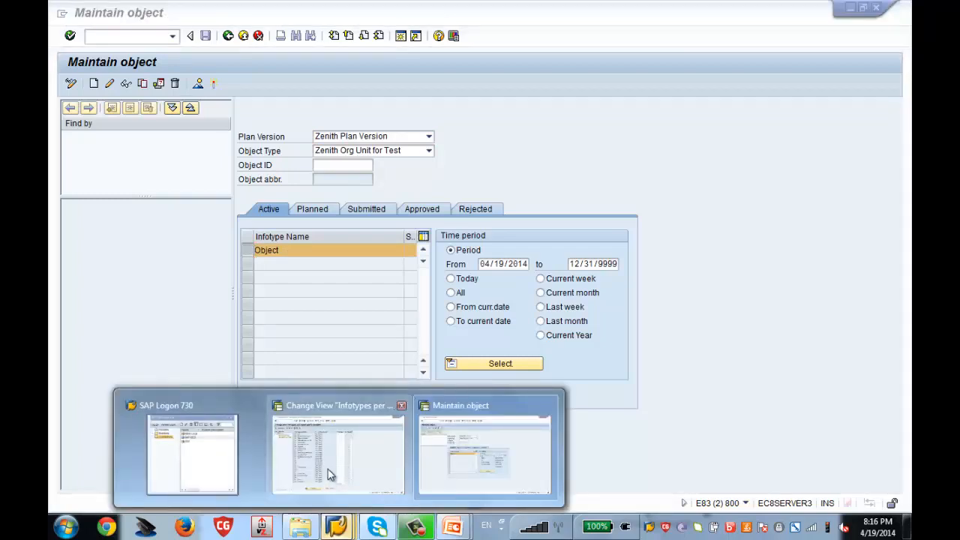
click(330, 473)
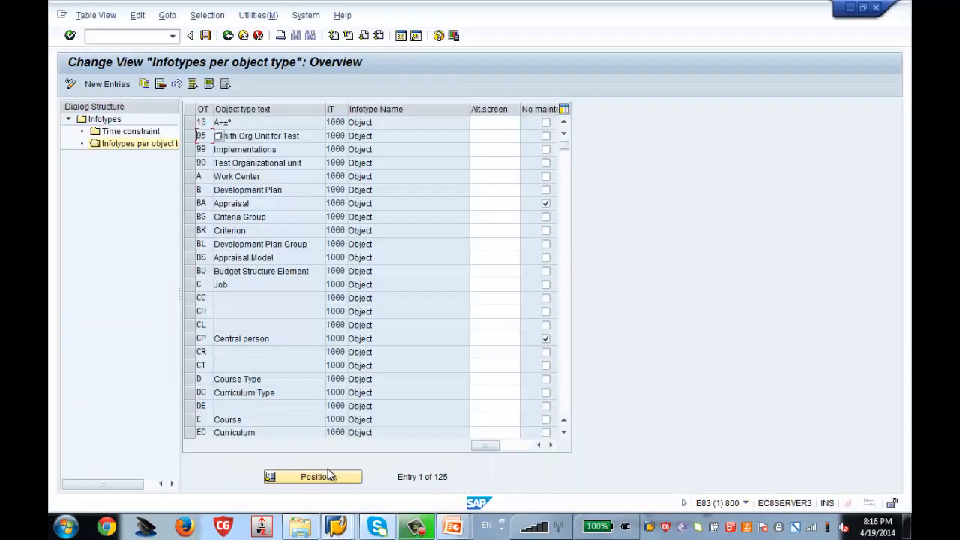
Go back to the infotypes list and open the Infotypes per object type view for 1001 Relationships.
click(191, 135)
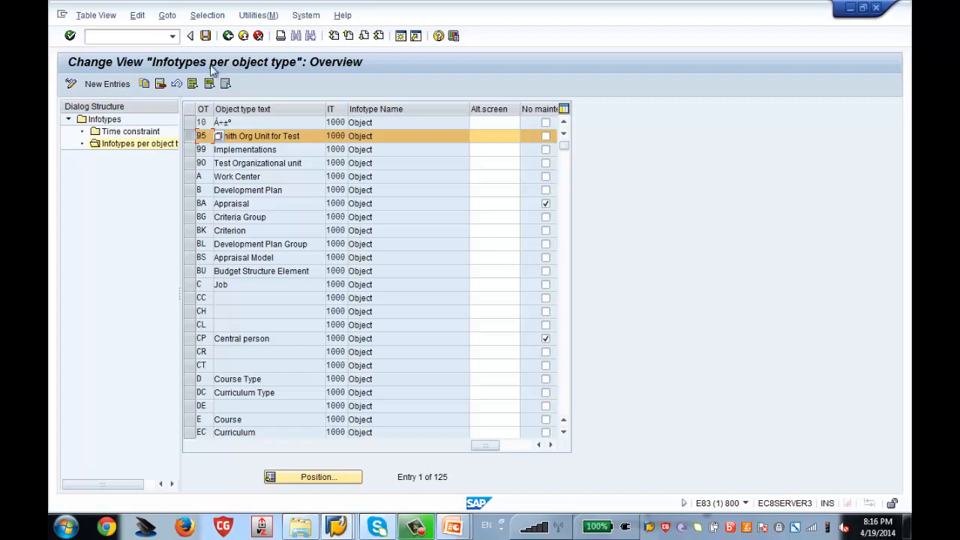
click(228, 37)
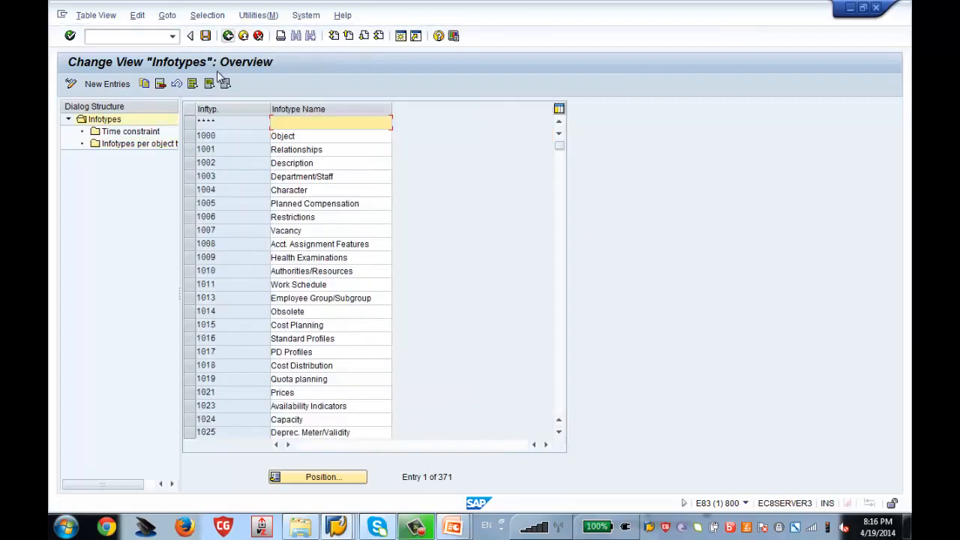
click(191, 152)
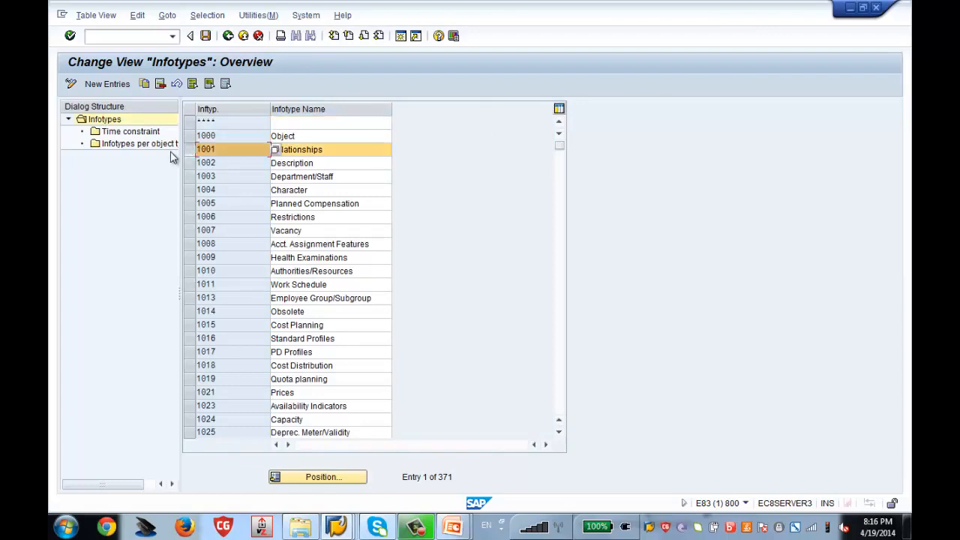
double_click(161, 145)
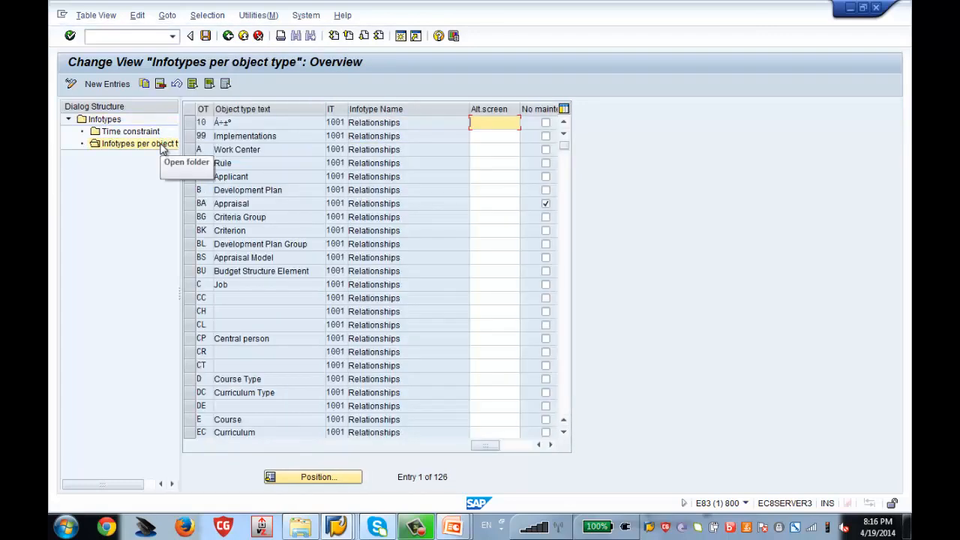
Add a new entry with object type 95 and infotype 1001, save it, and go back.
click(105, 87)
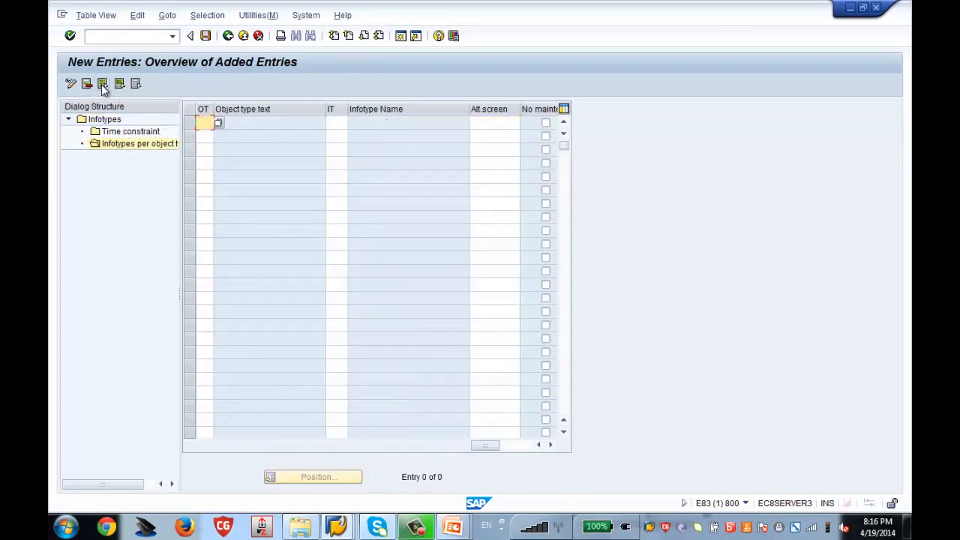
text(95)
key(Tab)
text(1001)
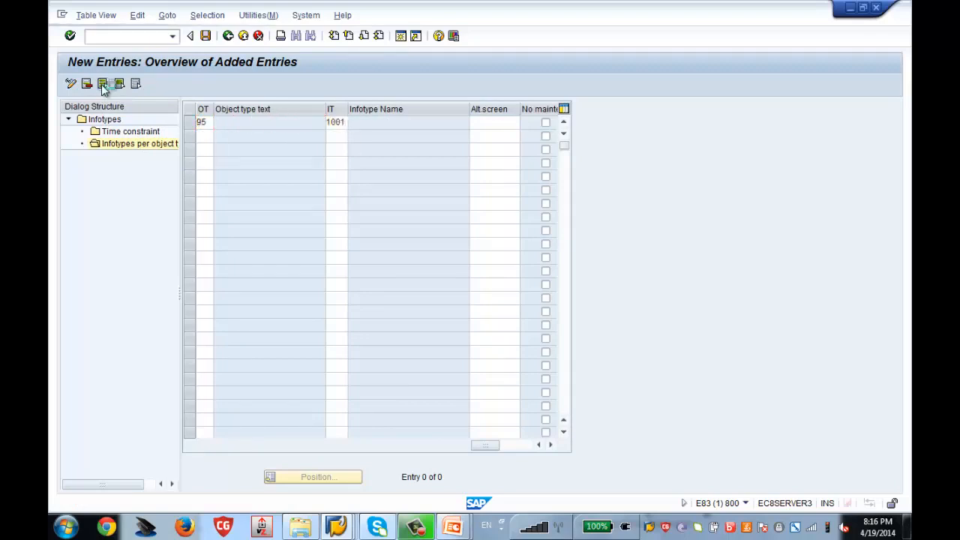
key(Return)
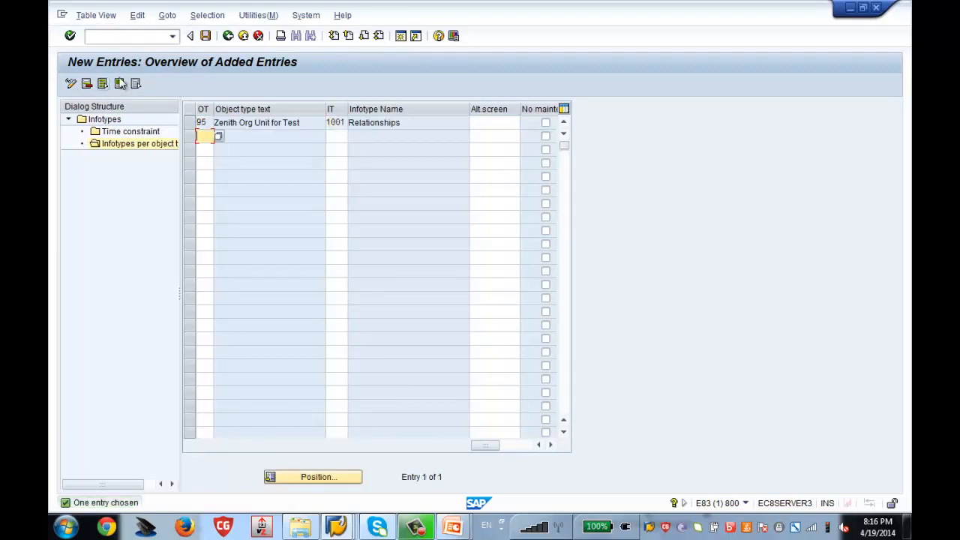
click(204, 36)
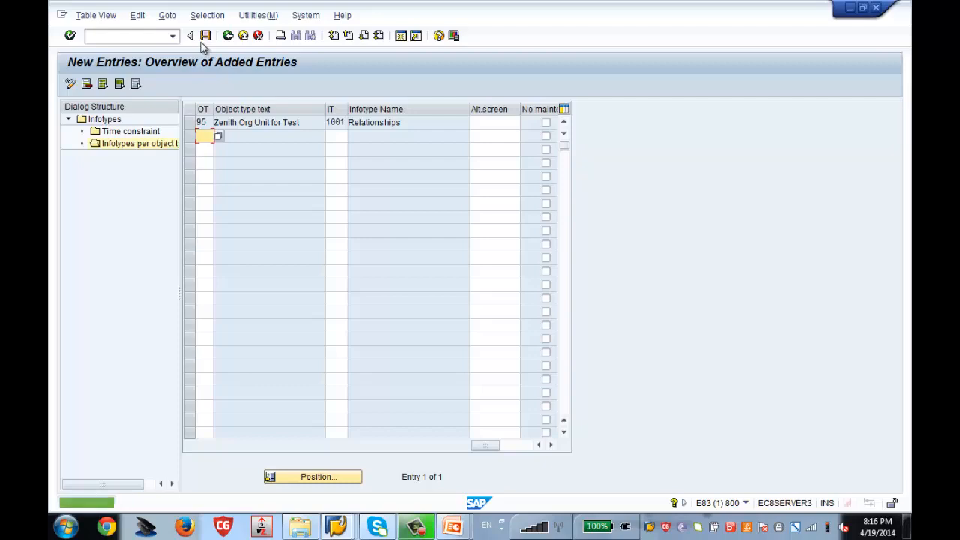
click(228, 36)
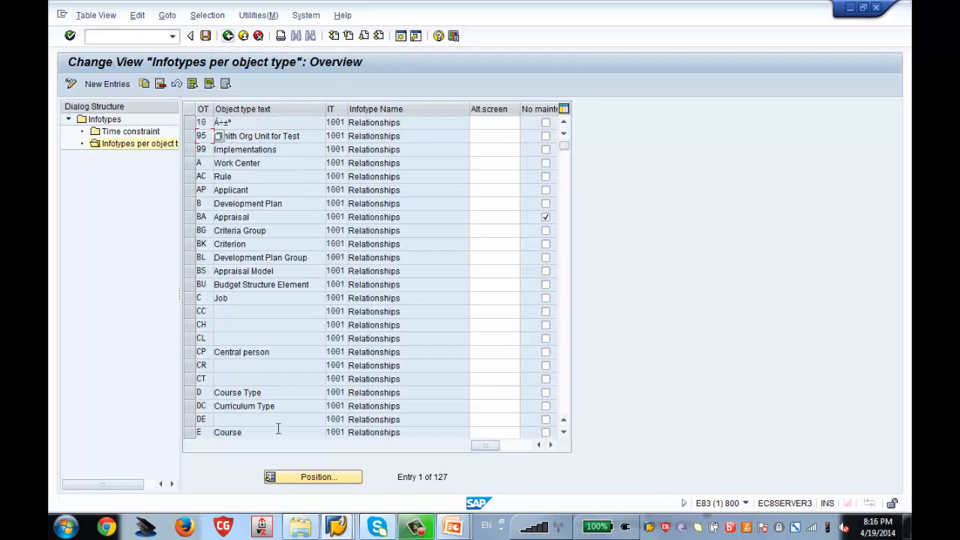
Switch to the object maintenance window and back out to the main menu.
mouse_move(336, 527)
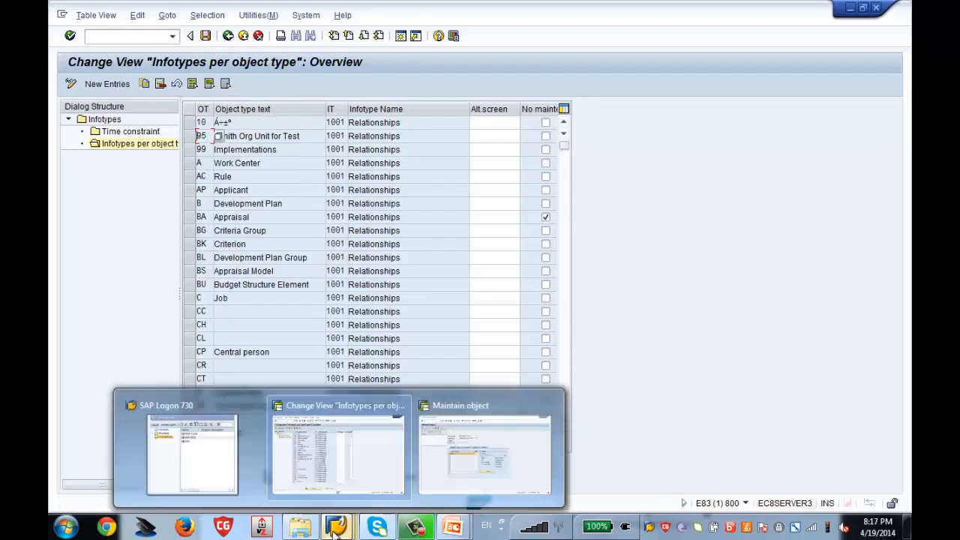
click(466, 471)
click(228, 35)
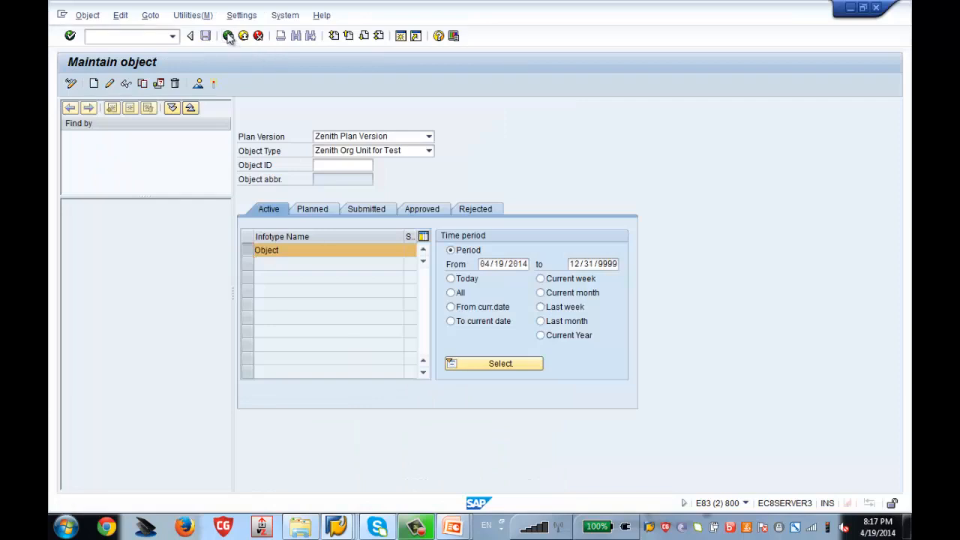
Rerun PP01 and check that Object and Relationships both appear as infotypes for Zenith Org Unit for Test.
text(pp01)
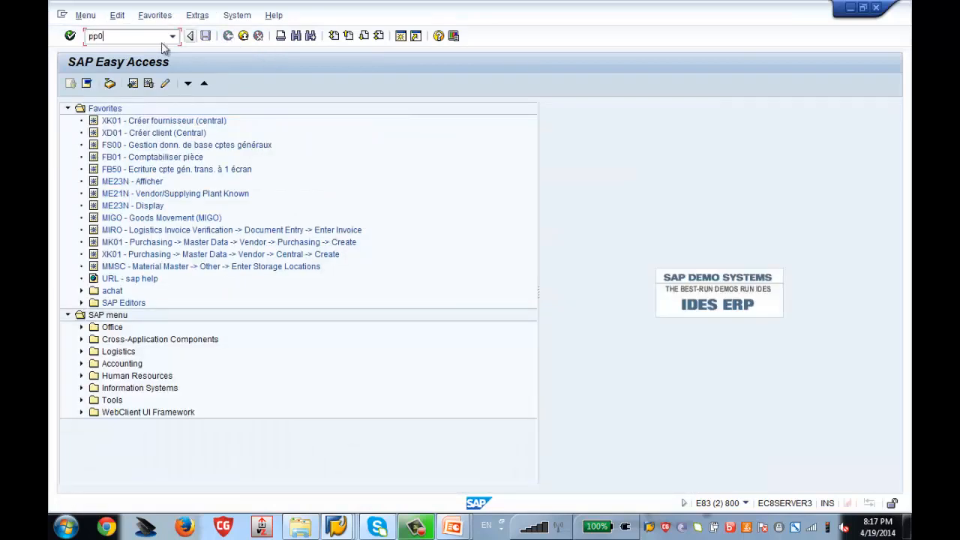
key(Return)
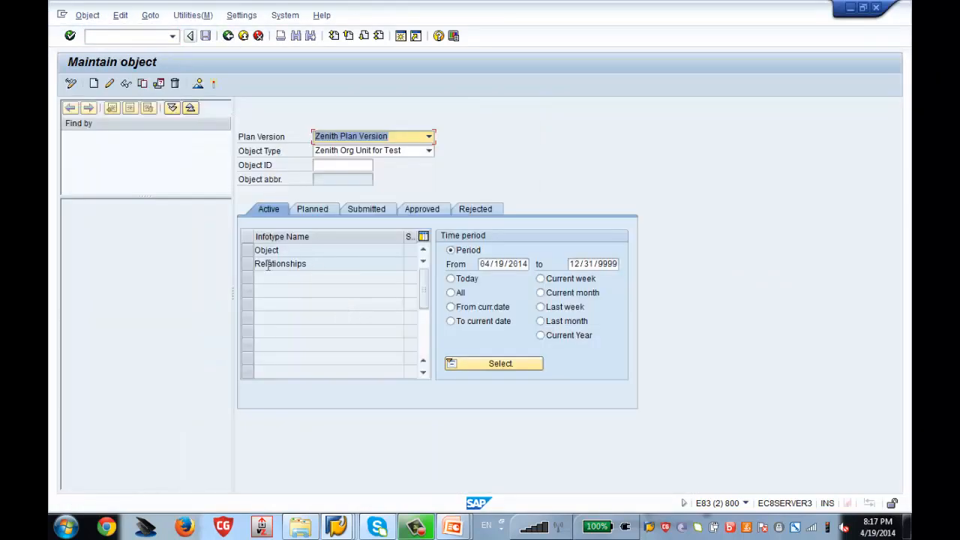
click(247, 255)
click(247, 264)
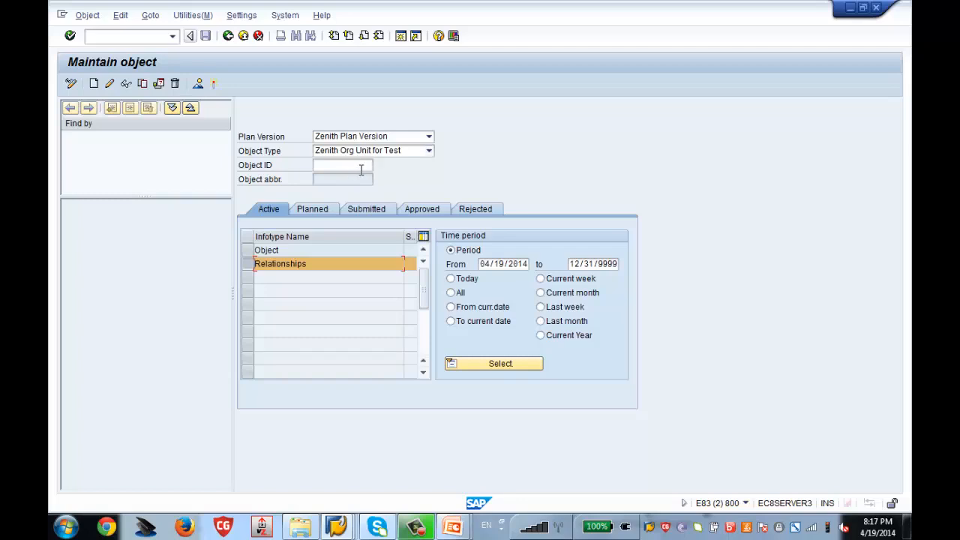
click(336, 527)
click(317, 459)
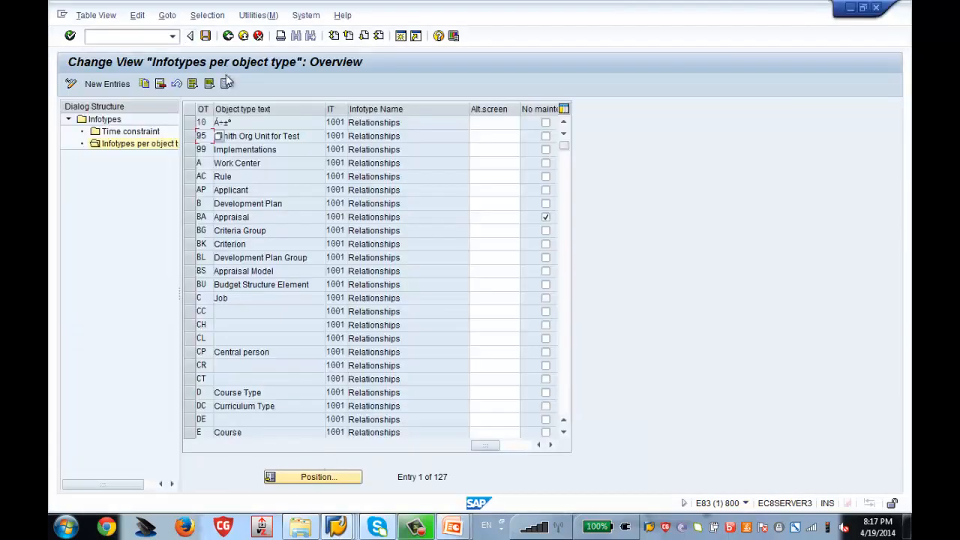
Back out to the IMG tree and confirm Set Up Number Assignment for All Plan Versions shows NUMRG COMP as X.
click(230, 39)
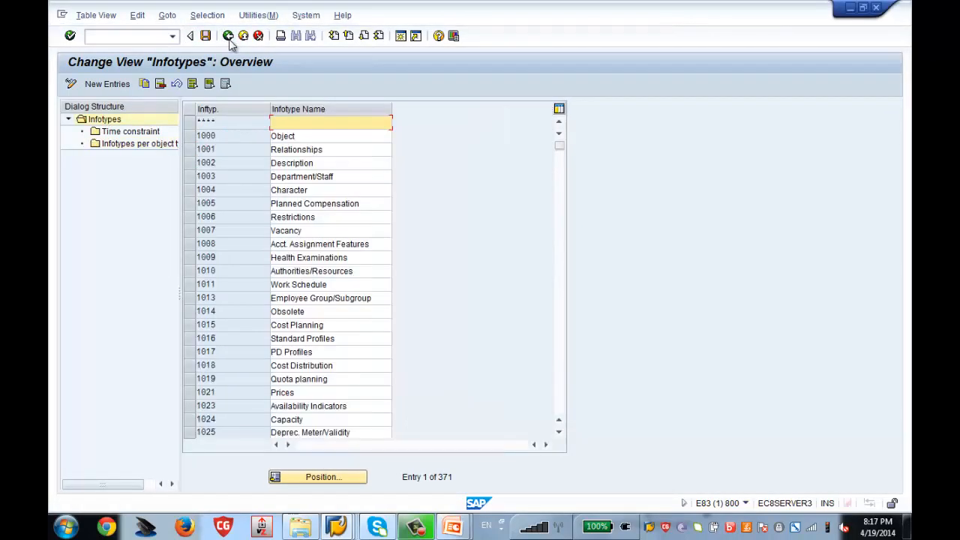
click(228, 38)
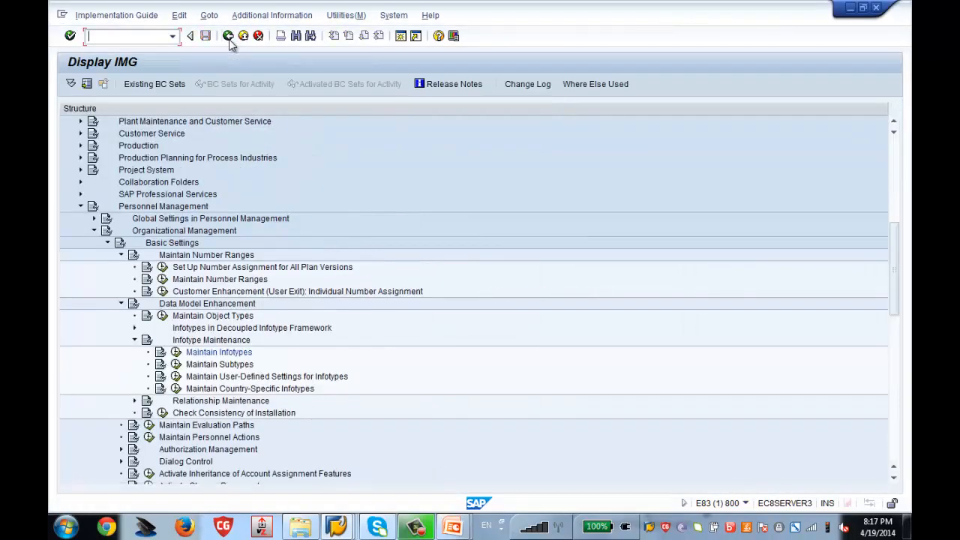
click(163, 269)
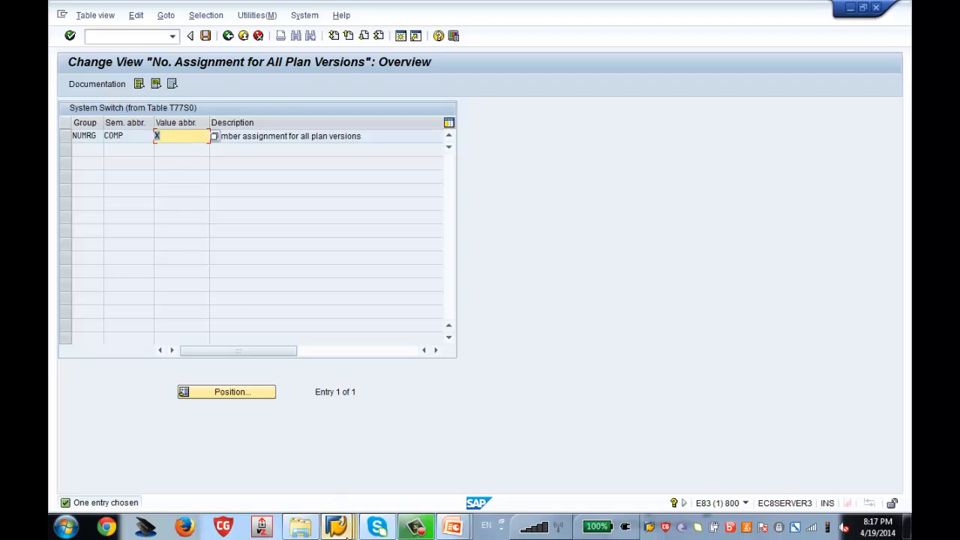
mouse_move(336, 527)
click(445, 474)
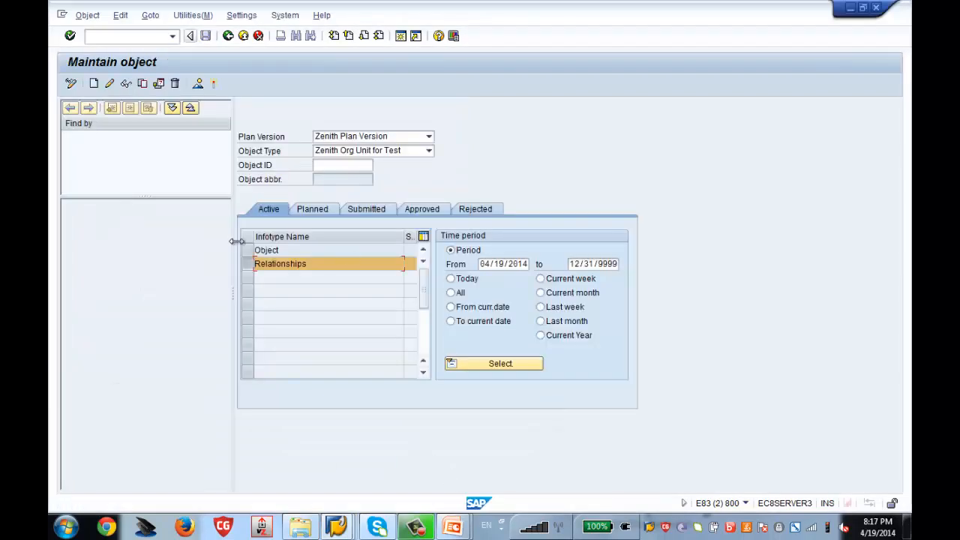
Create an Object infotype record with object abbreviation 'Zenith Test' and save it.
click(259, 249)
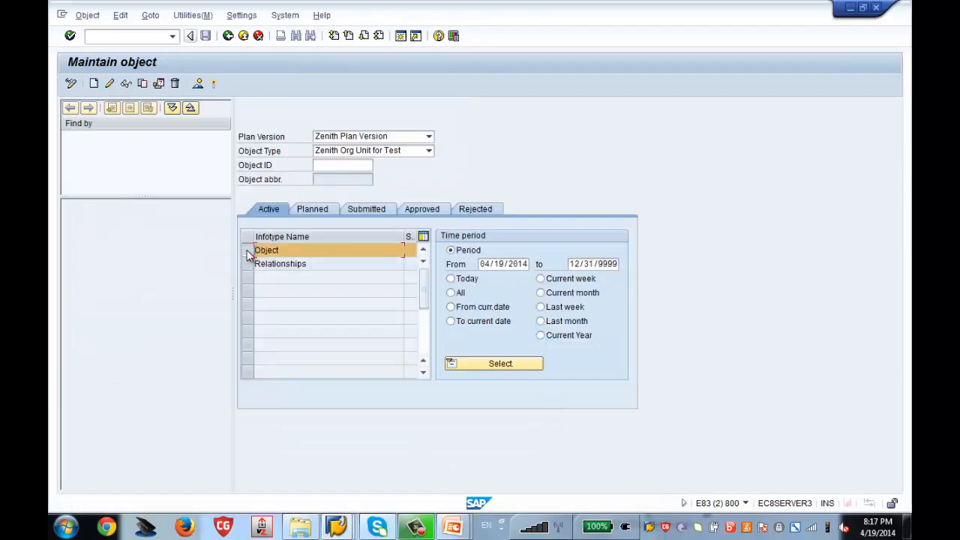
click(94, 84)
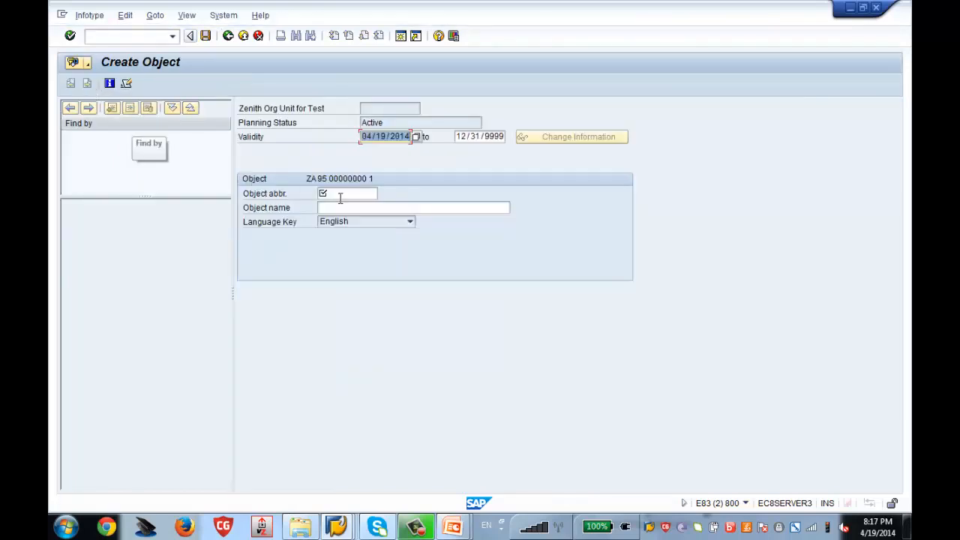
click(351, 192)
text(Z)
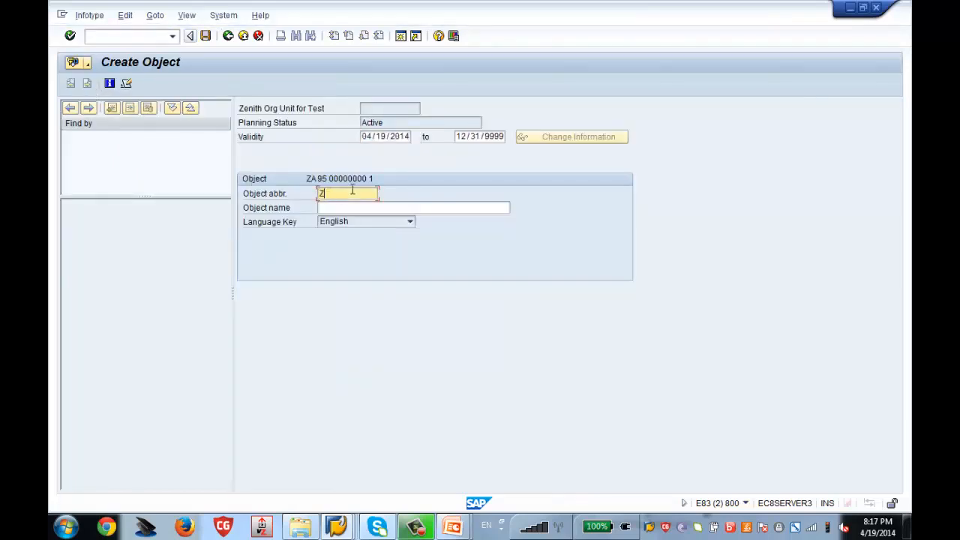
text(enith)
key(BackSpace)
key(BackSpace)
text(ith Te)
key(BackSpace)
text(est)
key(Return)
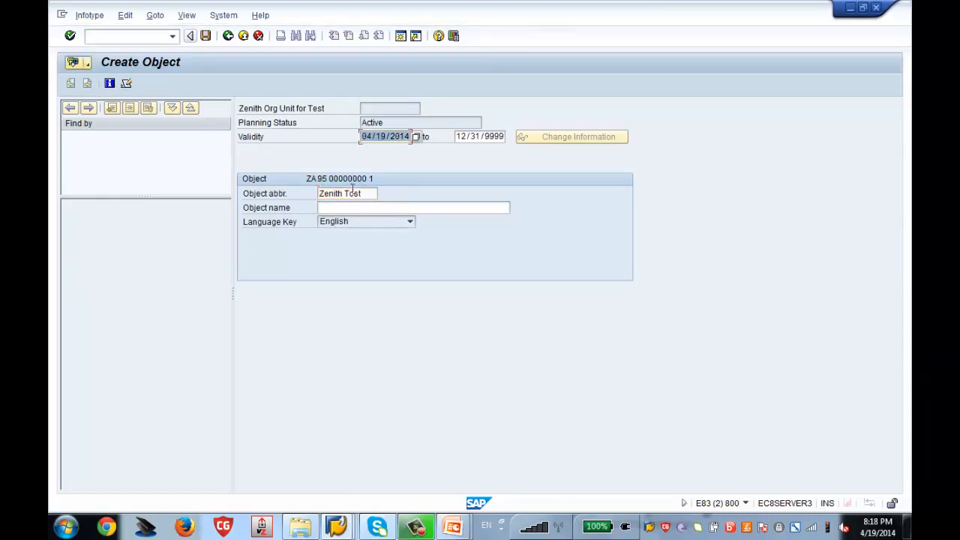
click(206, 36)
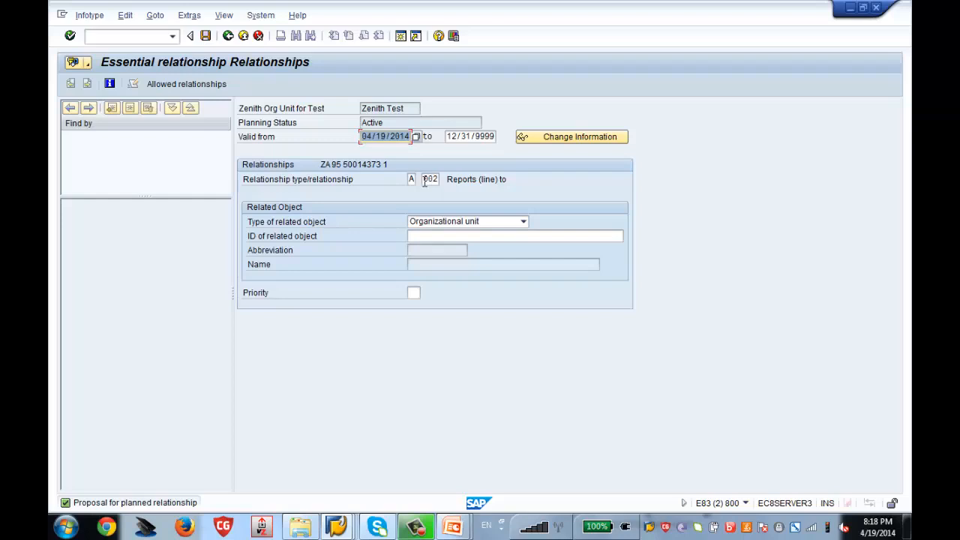
Pick org unit 50014362 (Zenith HR) from the field history as related object and save, creating object 50014373.
click(439, 238)
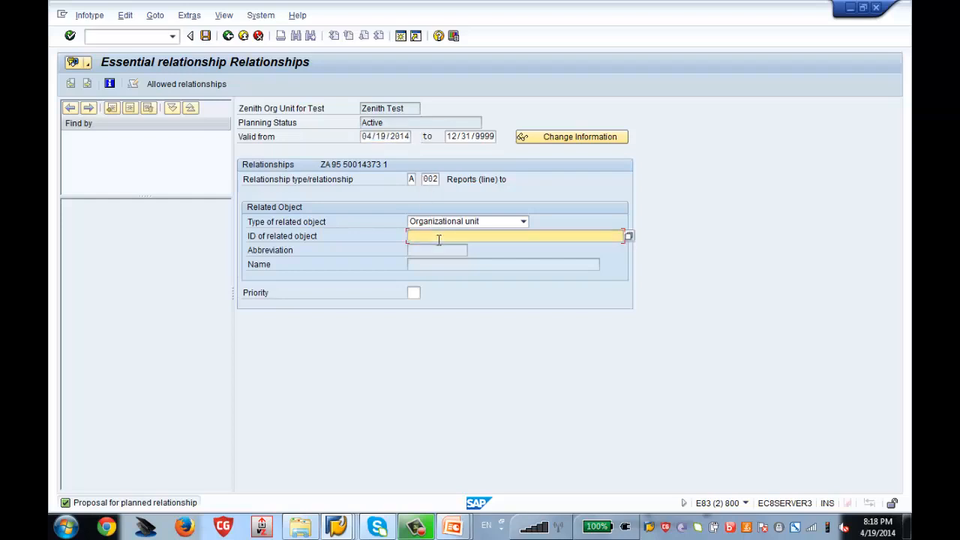
key(Down)
key(Down)
key(Return)
key(Return)
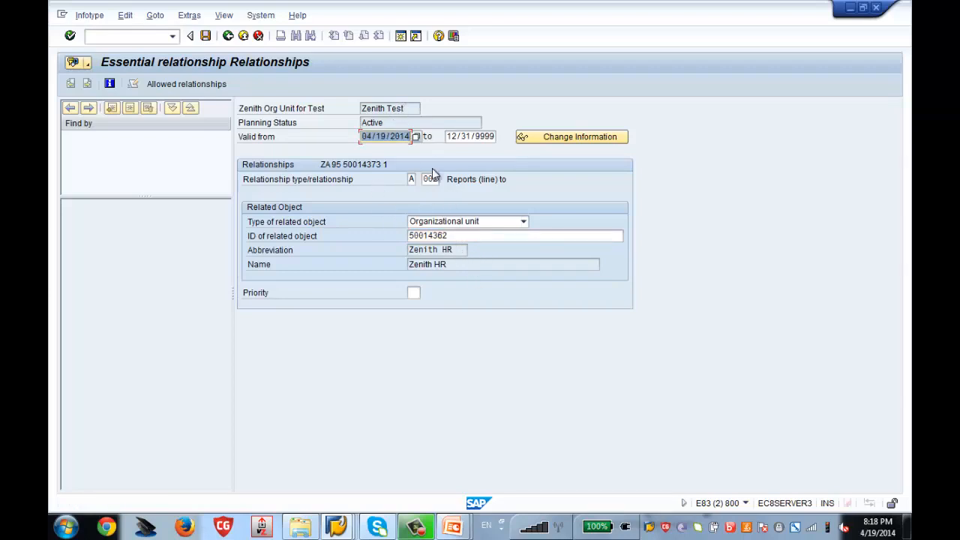
click(207, 36)
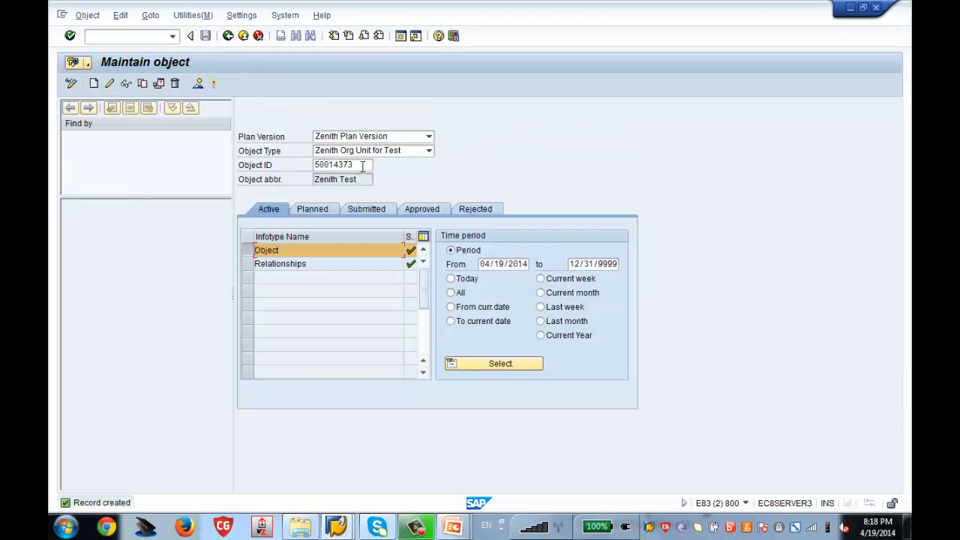
Select object ID 50014373, then go back from the number assignment window to the IMG tree.
drag(364, 165, 314, 166)
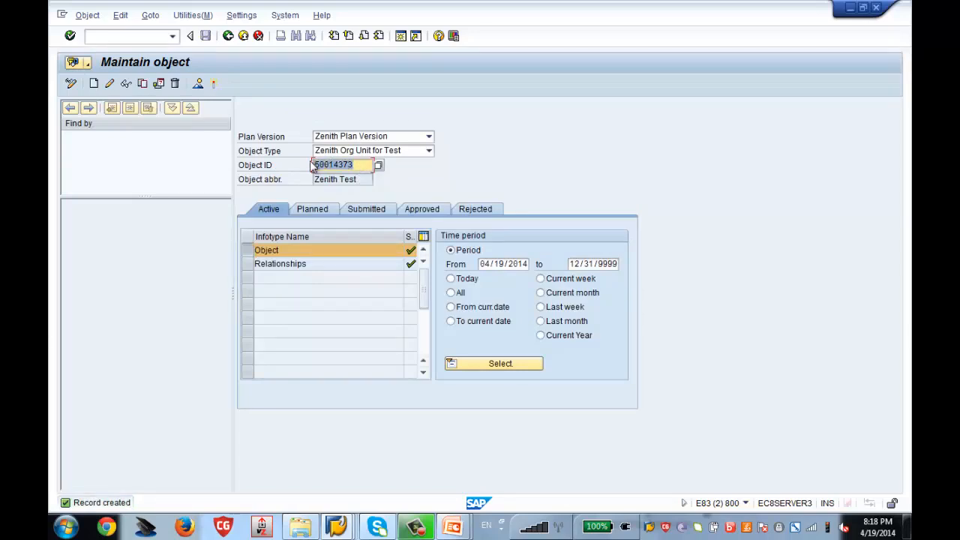
mouse_move(339, 531)
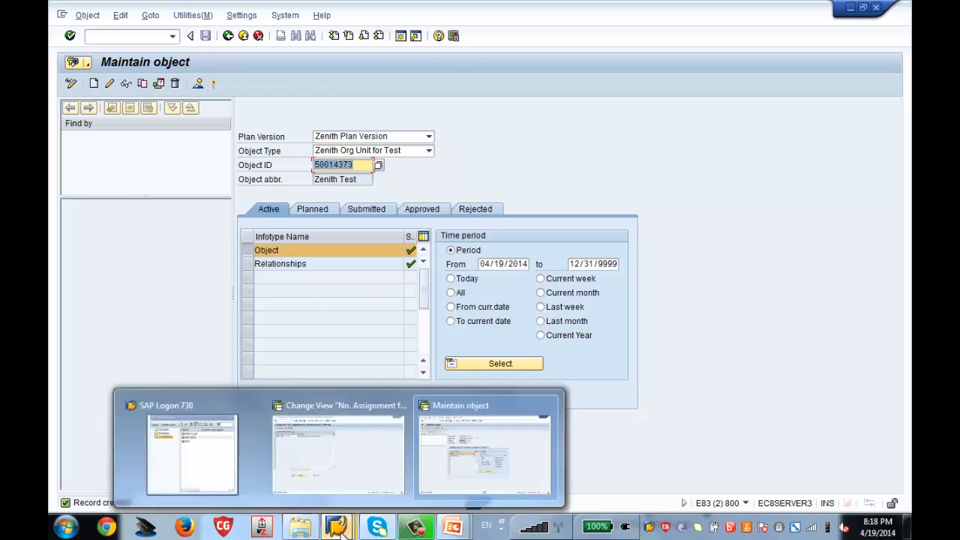
click(346, 470)
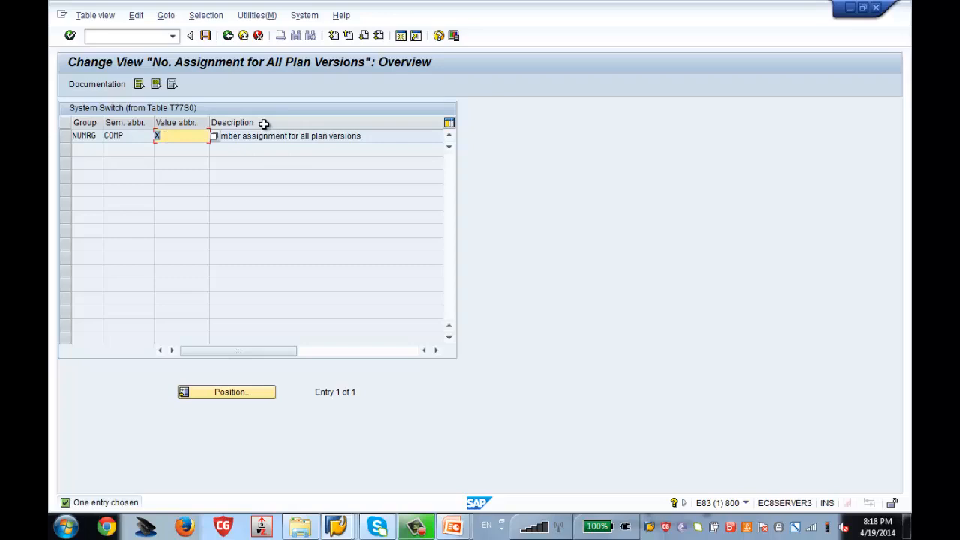
click(228, 36)
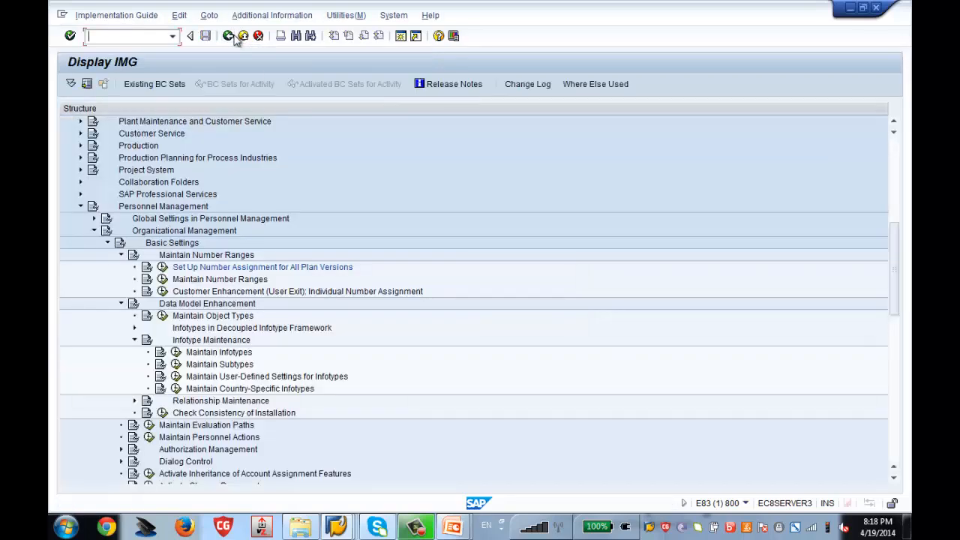
Check the $$$$ Personnel Planning interval's current number 50014381, then return to Maintain object.
click(163, 279)
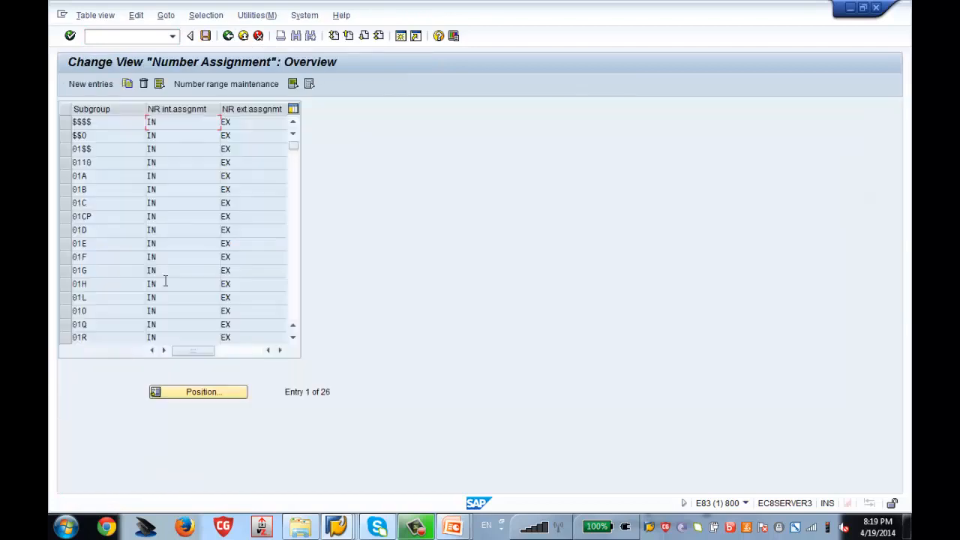
click(66, 127)
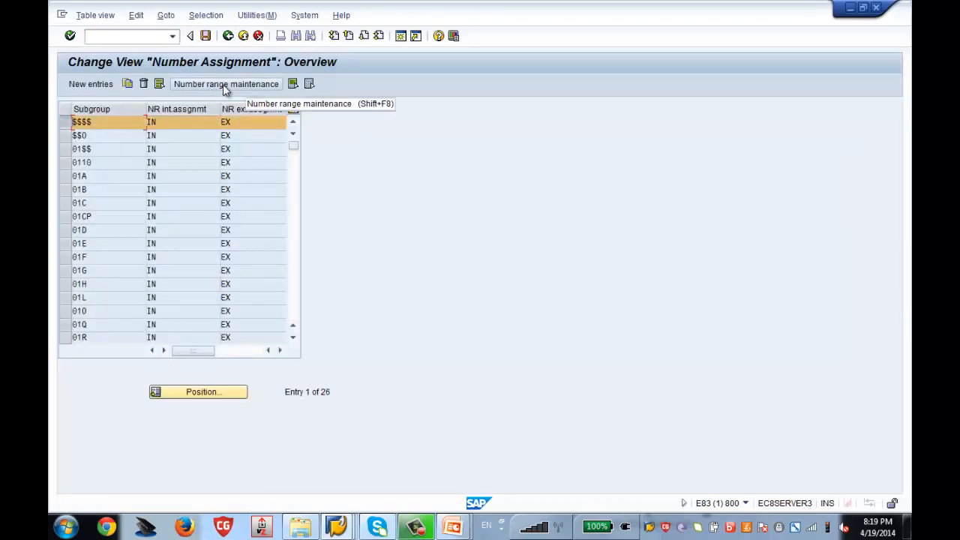
click(223, 84)
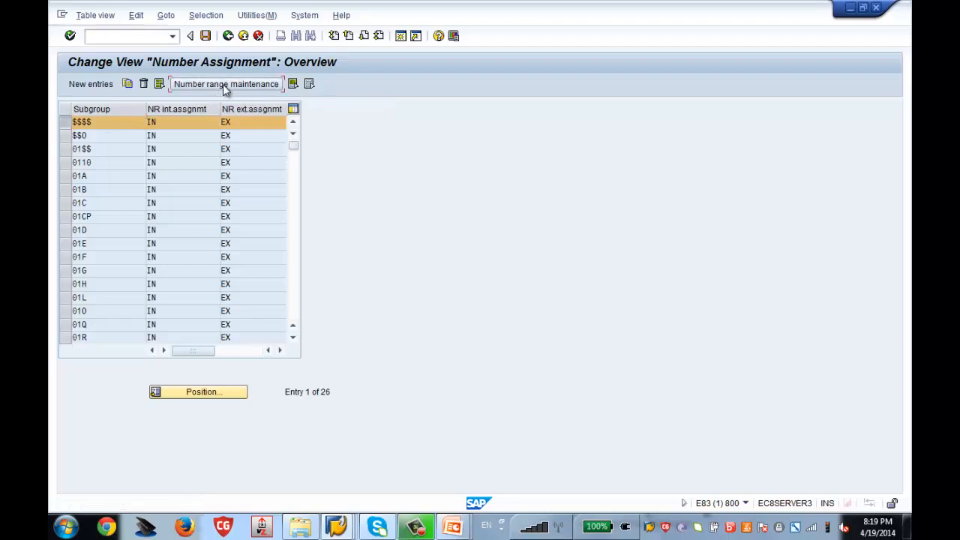
click(141, 138)
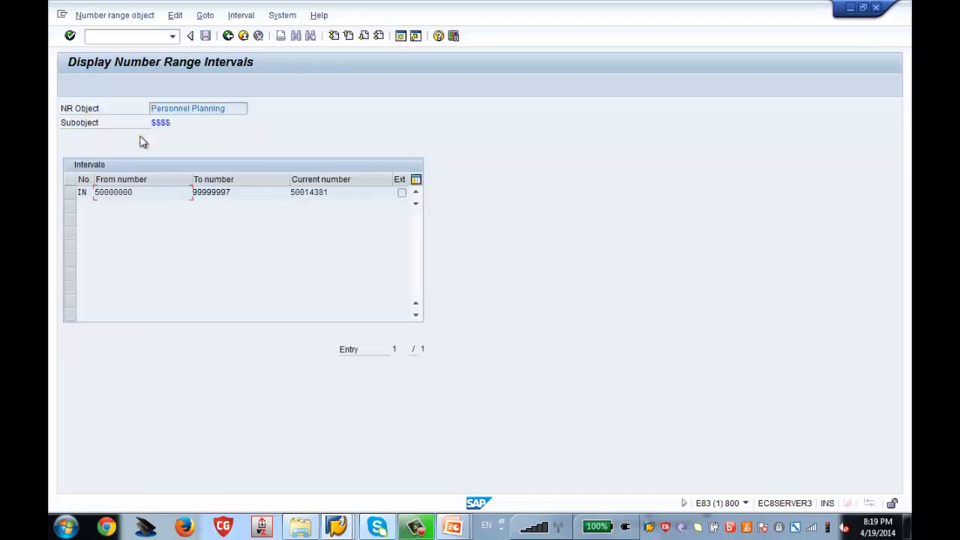
drag(334, 193, 290, 193)
click(337, 525)
click(439, 471)
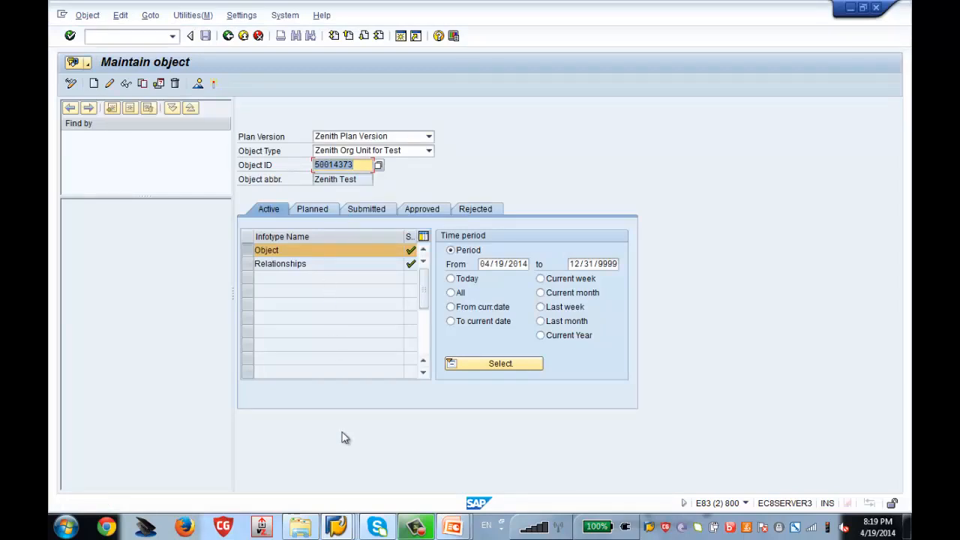
Compare the interval's current number 50014381 against object ID 50014373 by alternating between both windows.
mouse_move(337, 527)
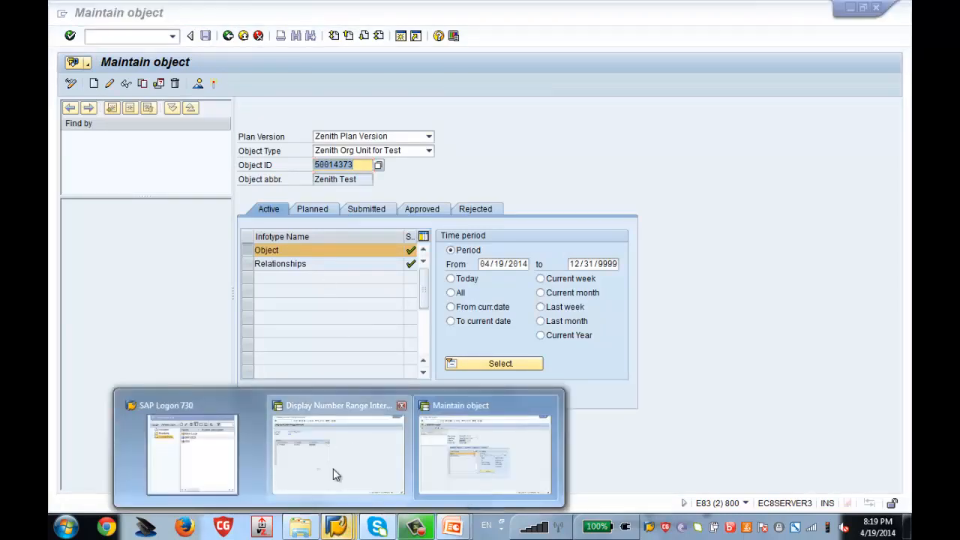
click(336, 474)
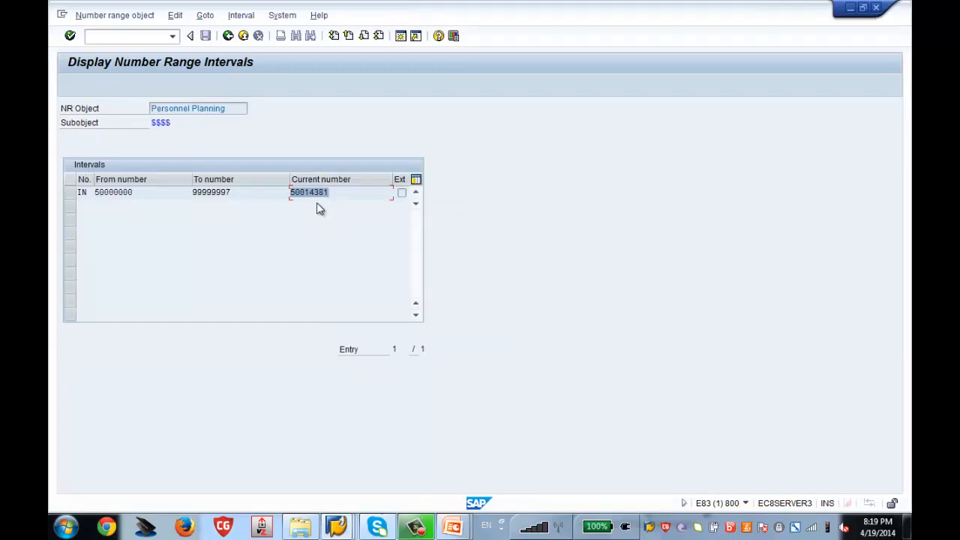
mouse_move(337, 527)
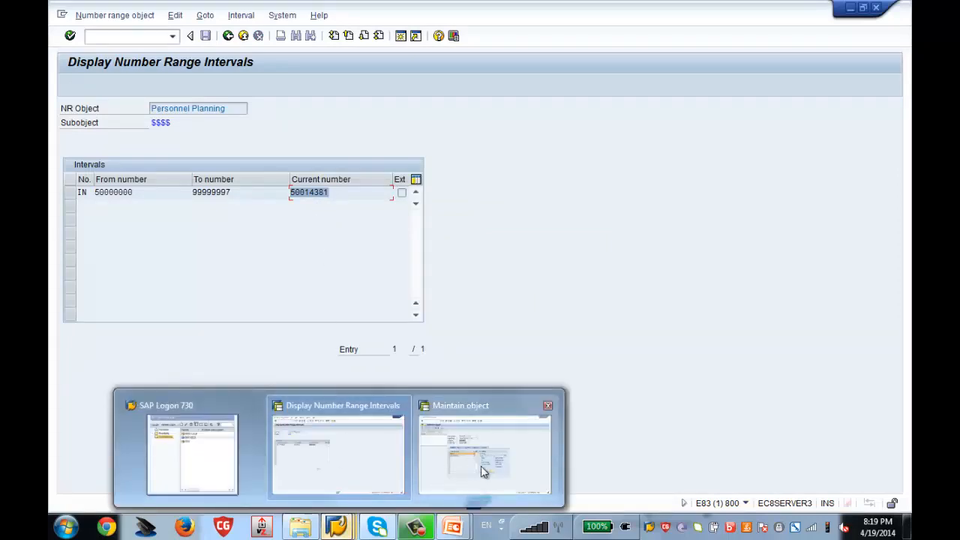
click(495, 472)
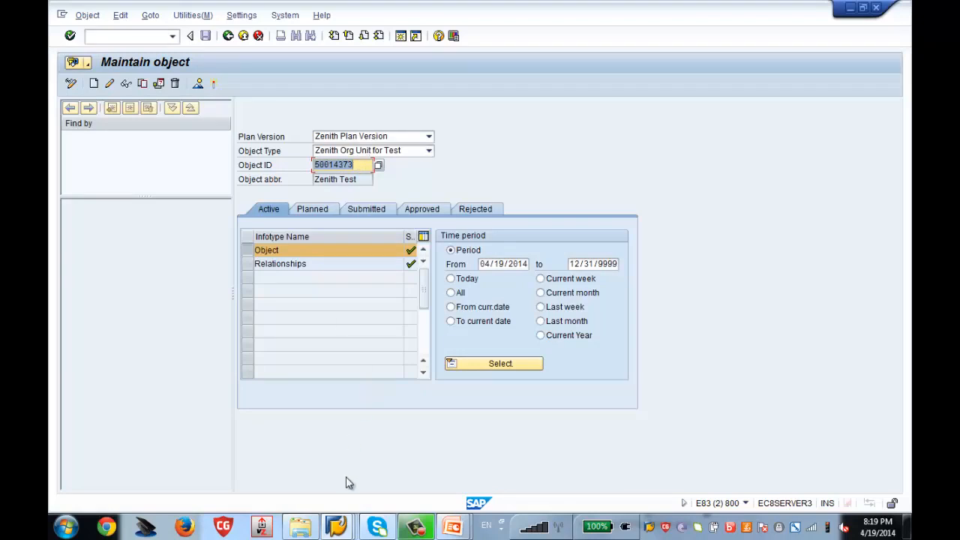
click(336, 528)
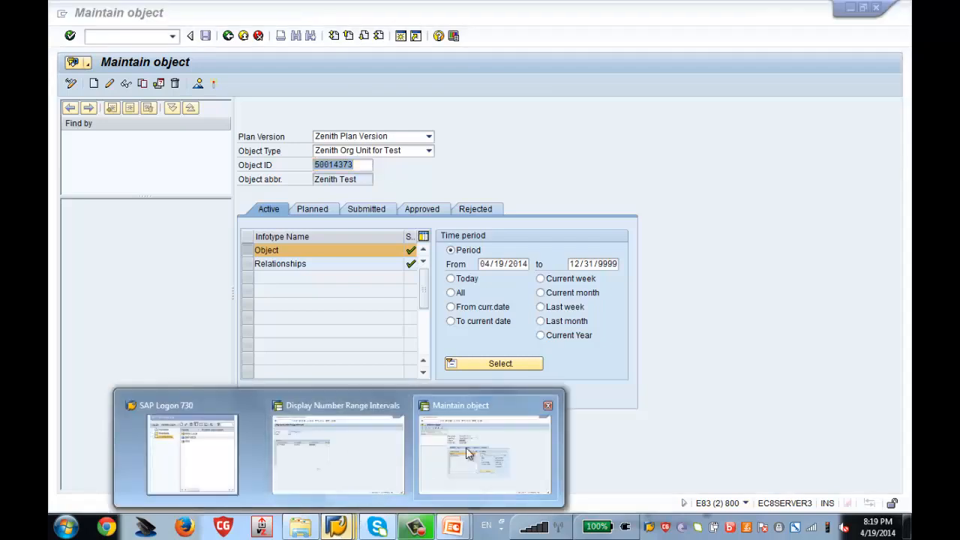
click(337, 454)
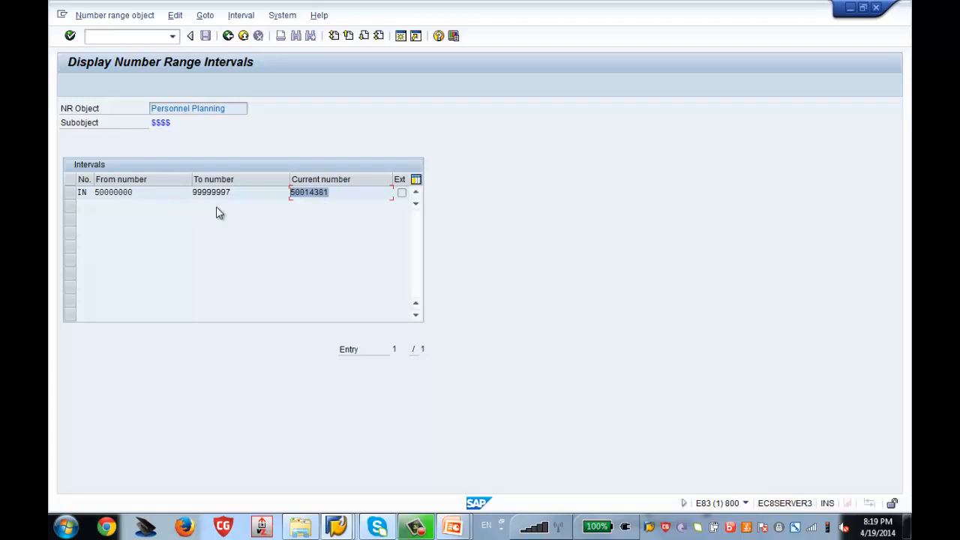
click(337, 528)
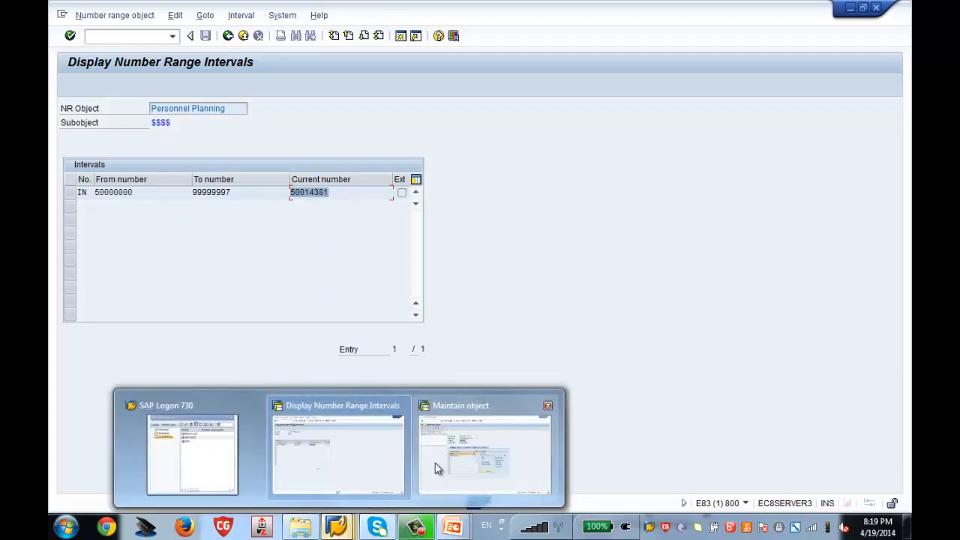
click(436, 465)
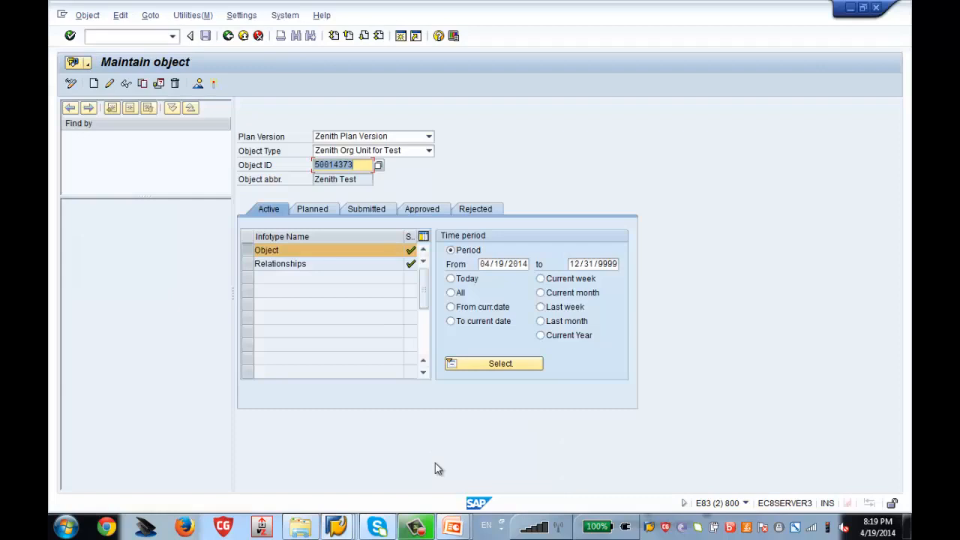
click(336, 527)
click(305, 450)
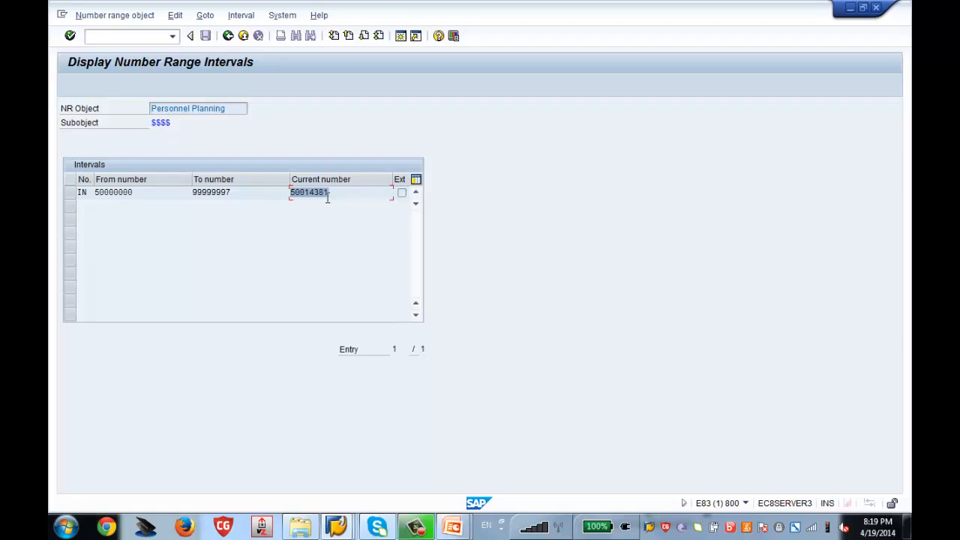
mouse_move(337, 526)
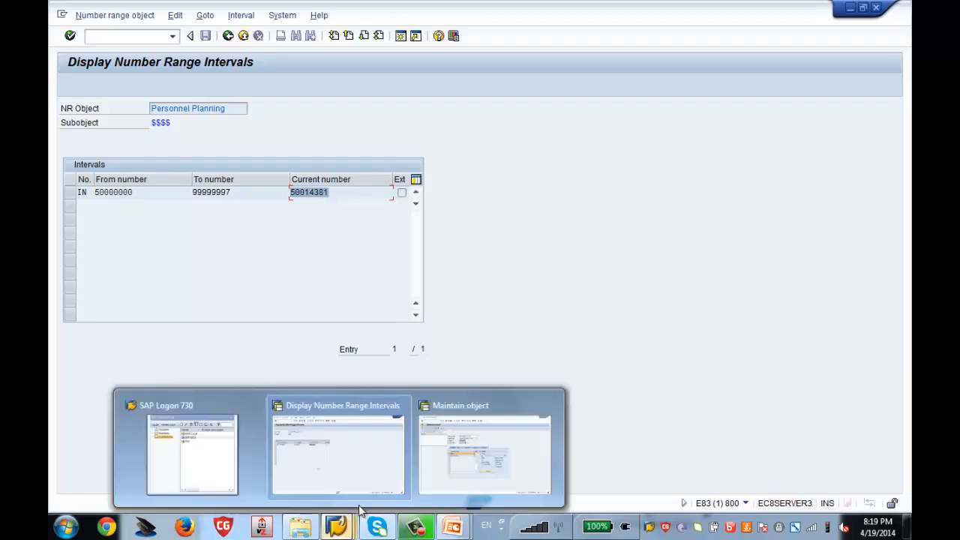
click(453, 483)
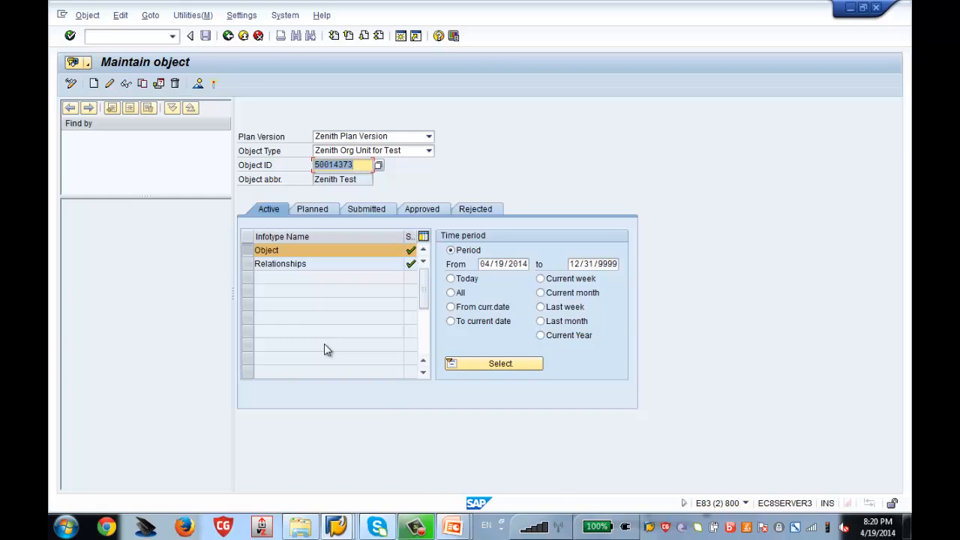
mouse_move(336, 527)
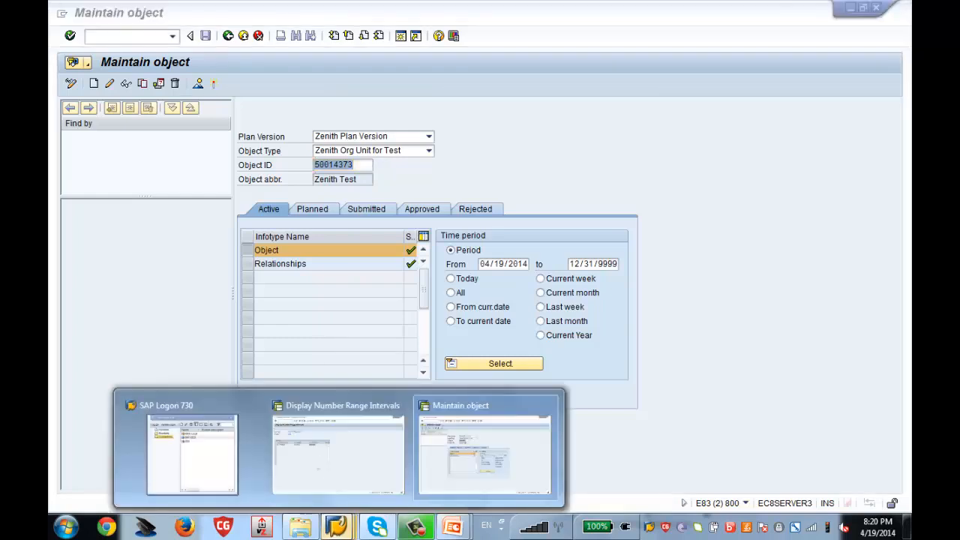
click(324, 458)
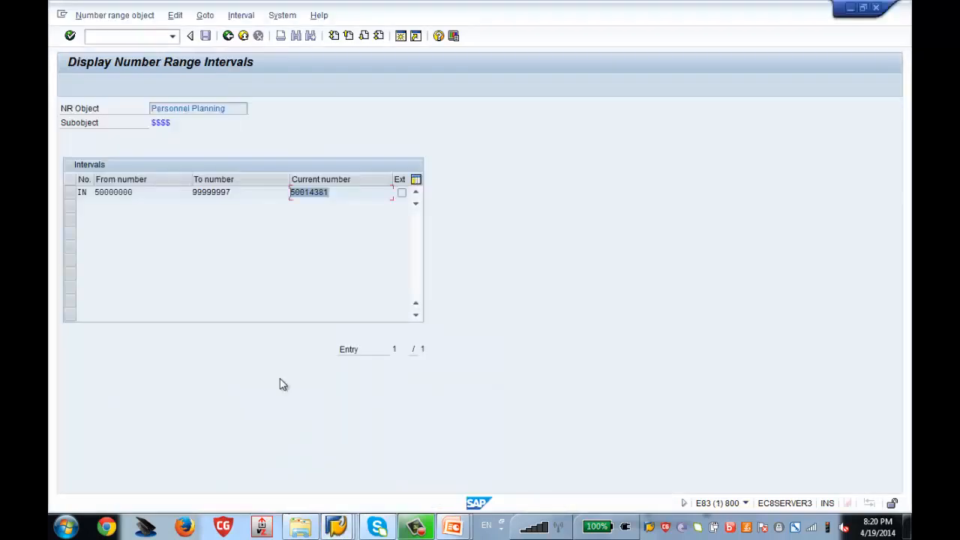
Back out three levels from the Personnel Planning intervals to the Display IMG tree.
click(228, 38)
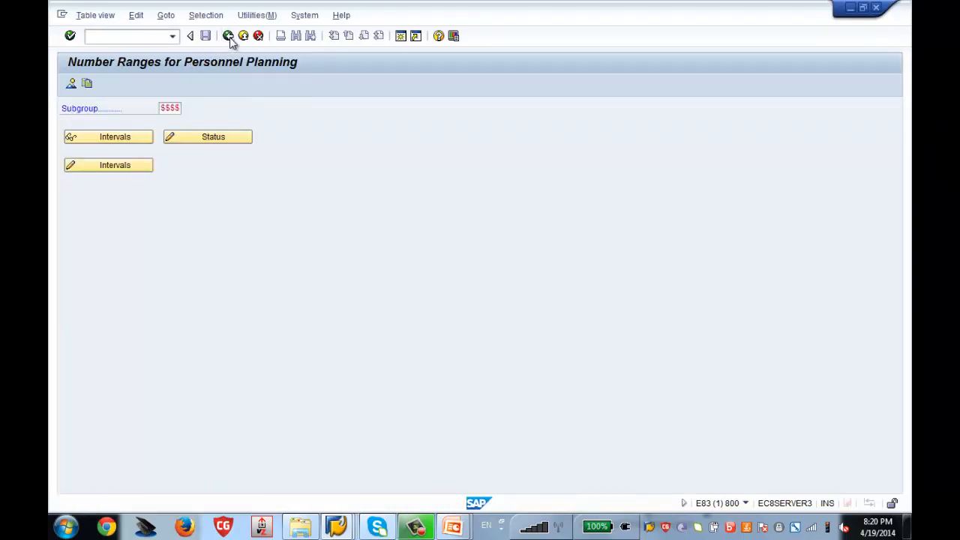
click(228, 36)
click(229, 36)
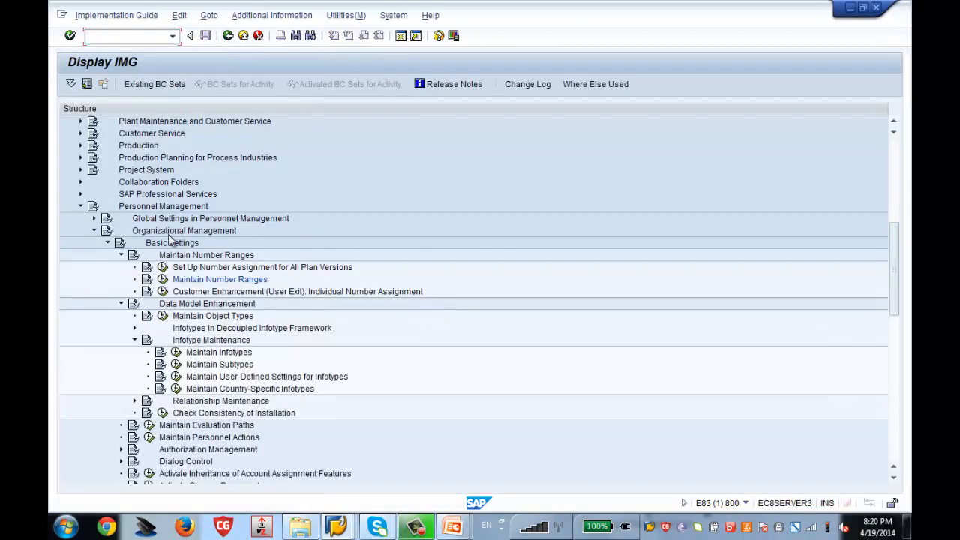
Blank the NUMRG COMP value, save it under the customizing request, and return to the IMG tree.
click(163, 267)
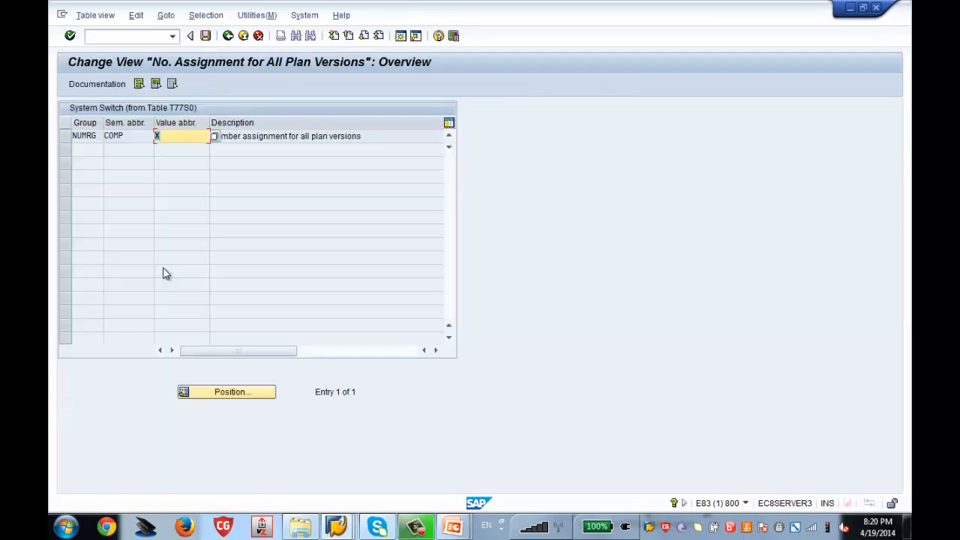
click(166, 133)
key(BackSpace)
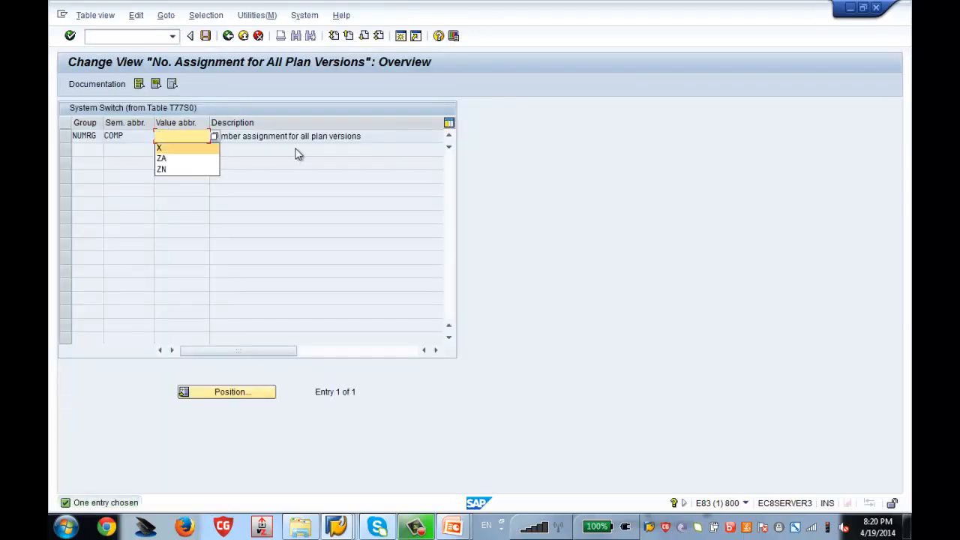
click(297, 153)
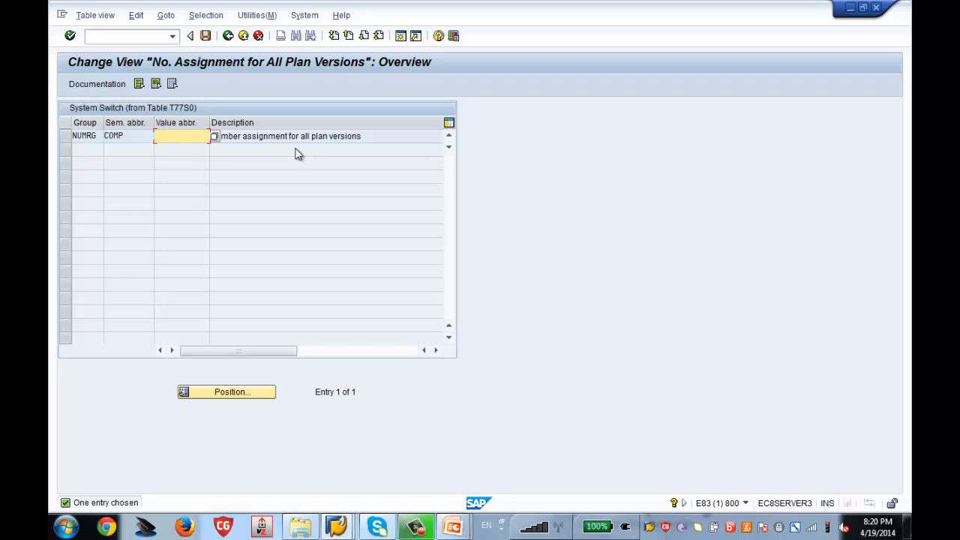
key(ctrl+s)
key(Return)
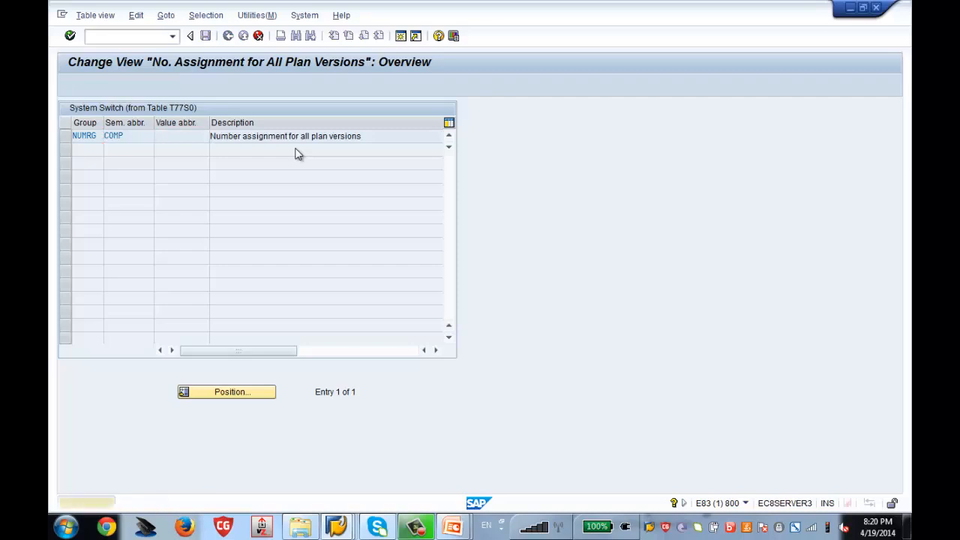
key(Return)
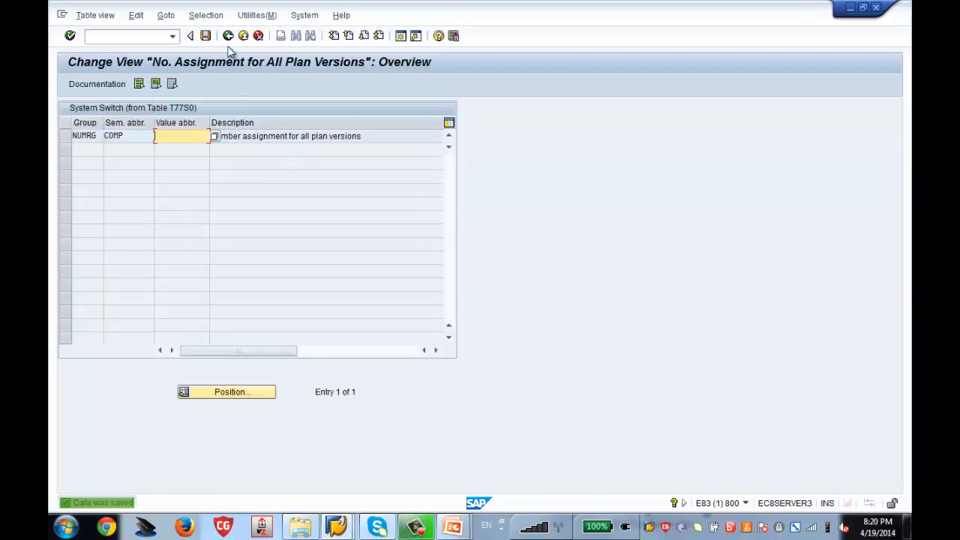
click(228, 36)
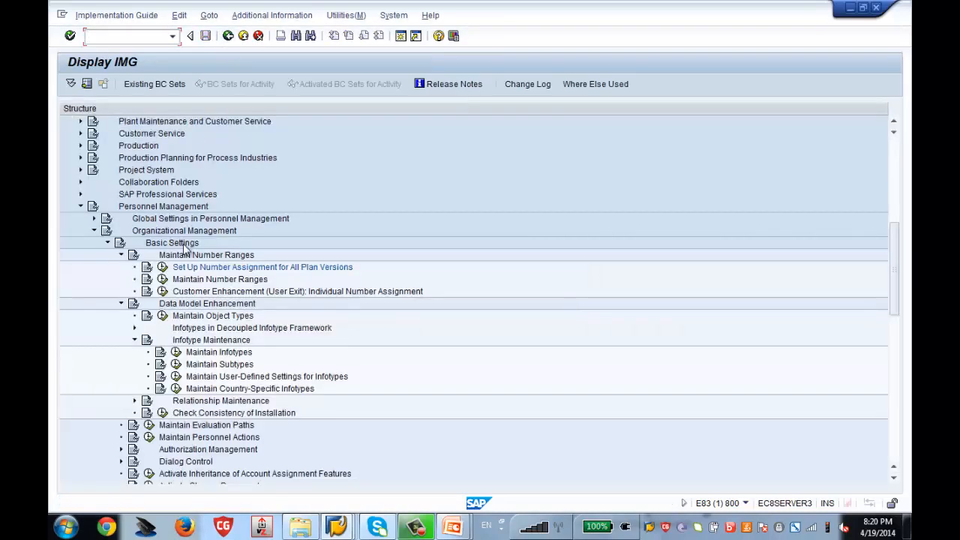
Add number range subgroup ZA95 with IN/EX assignment and save it to the customizing request.
click(162, 281)
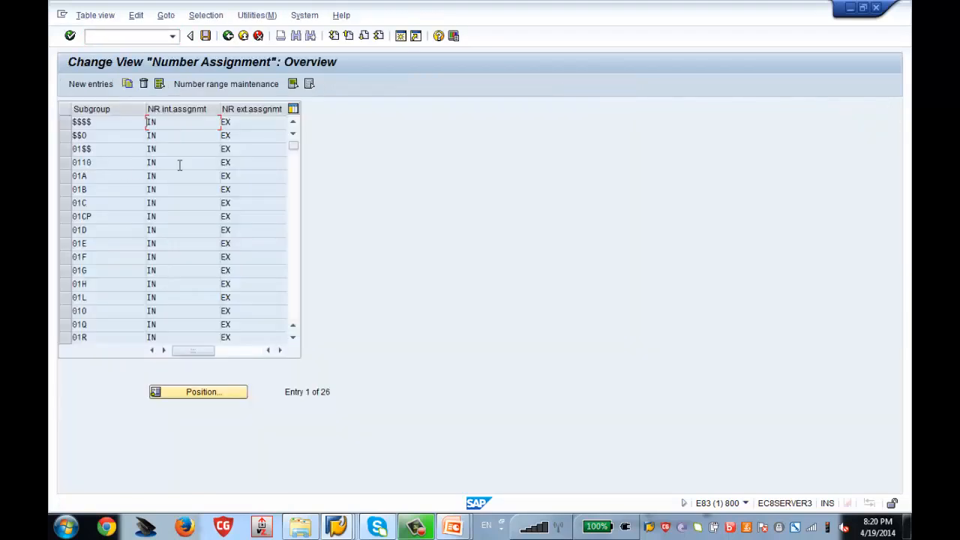
click(102, 87)
text(ZA)
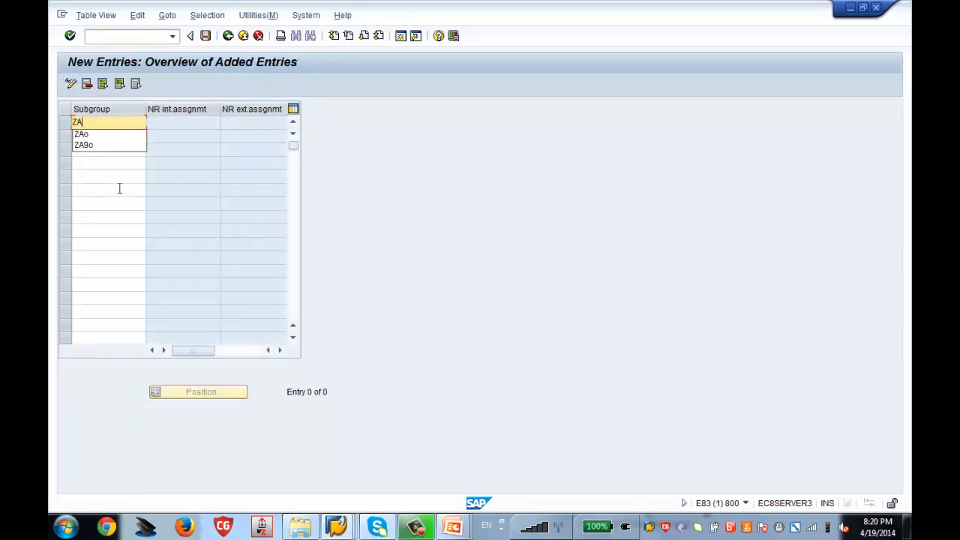
text(95)
drag(94, 122, 83, 122)
click(132, 149)
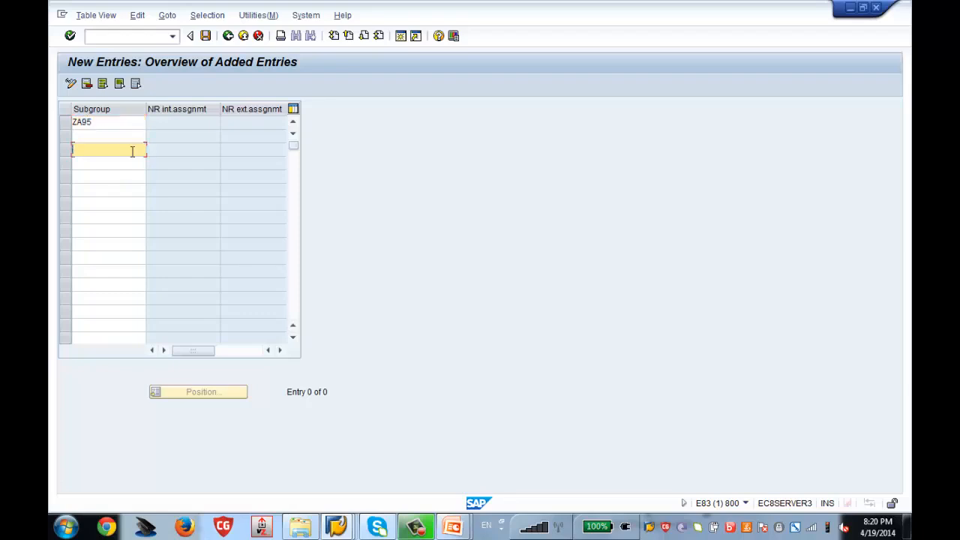
key(Return)
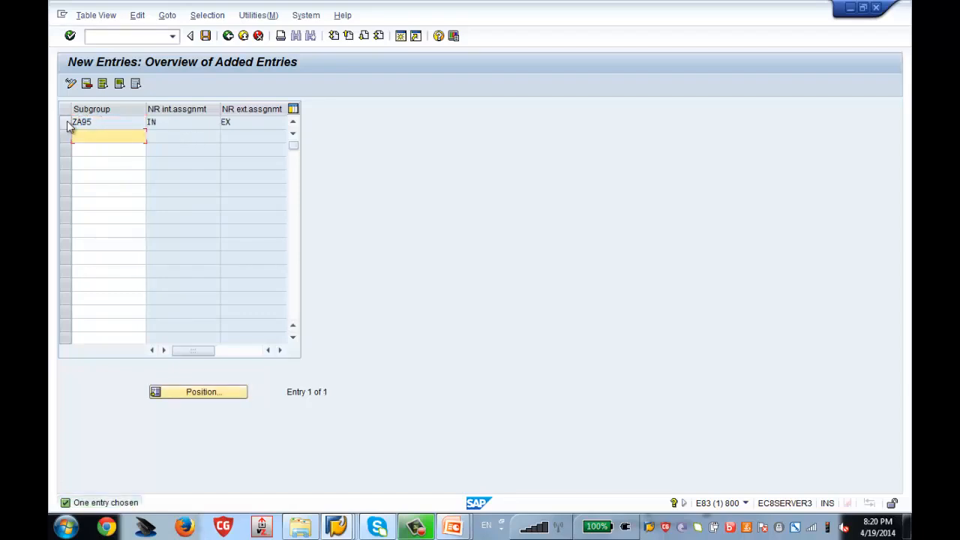
key(ctrl+s)
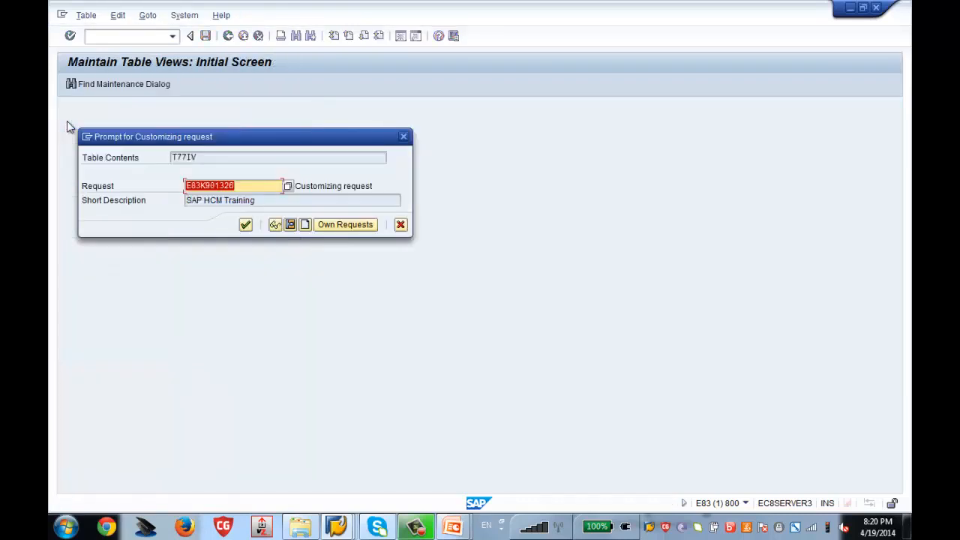
key(Return)
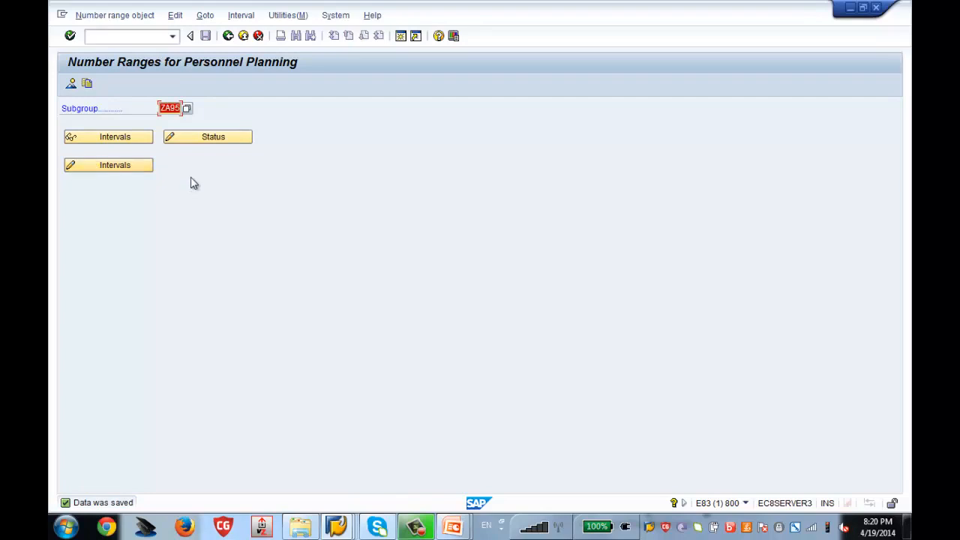
Insert internal interval IN from 00008000 to 00008888 for subgroup ZA95.
click(101, 172)
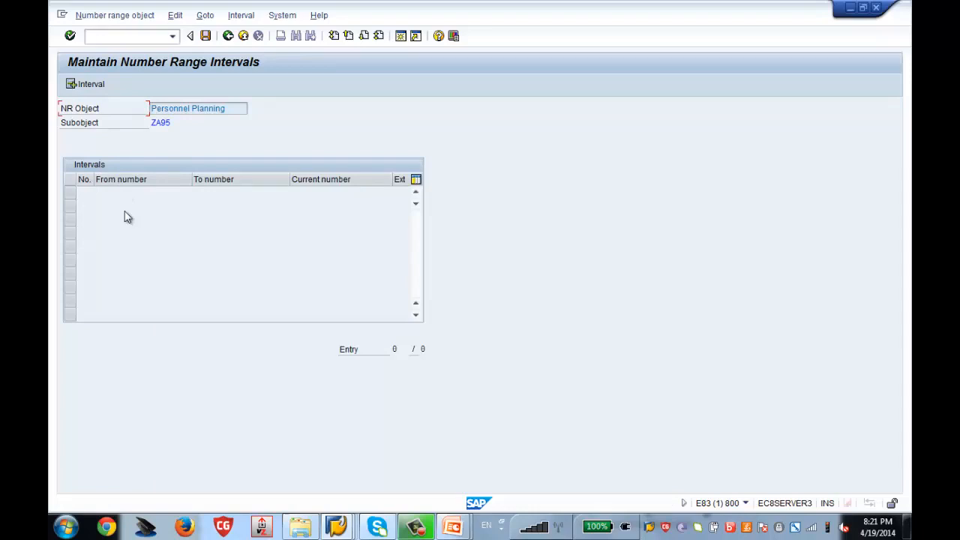
click(84, 88)
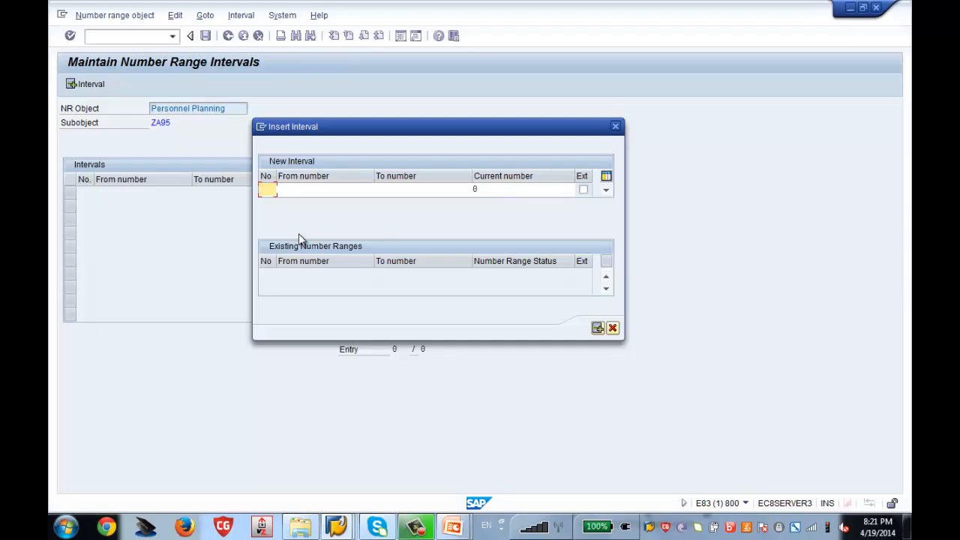
text(IN)
key(Tab)
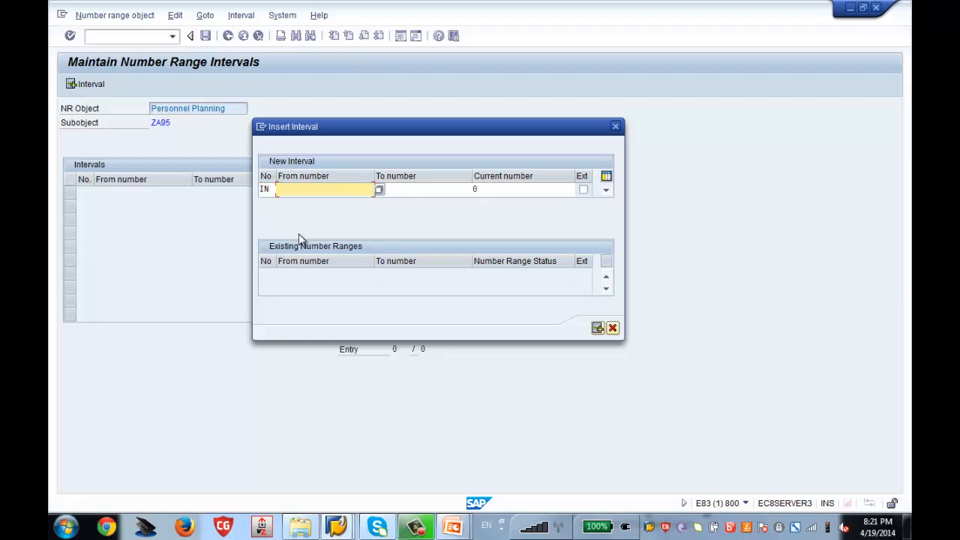
text(0000)
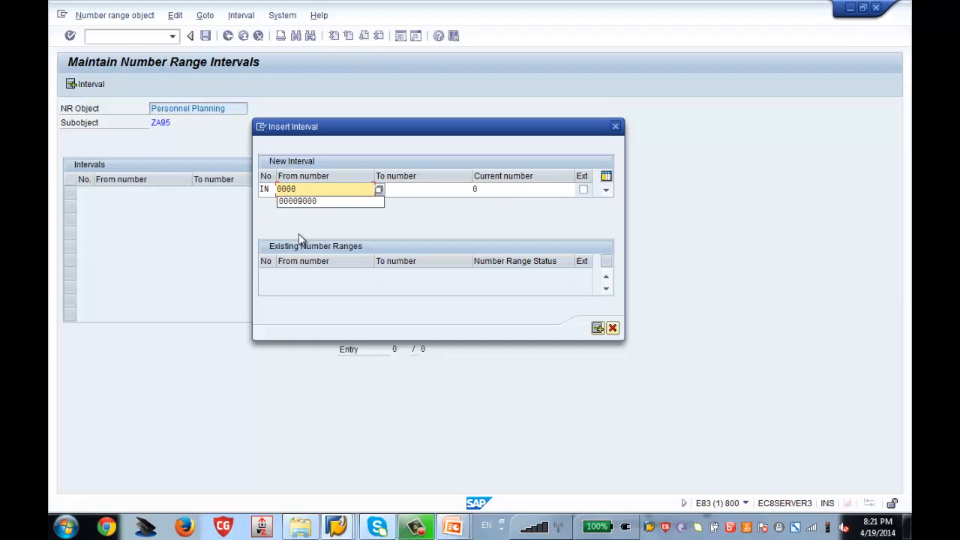
text(8000)
key(Tab)
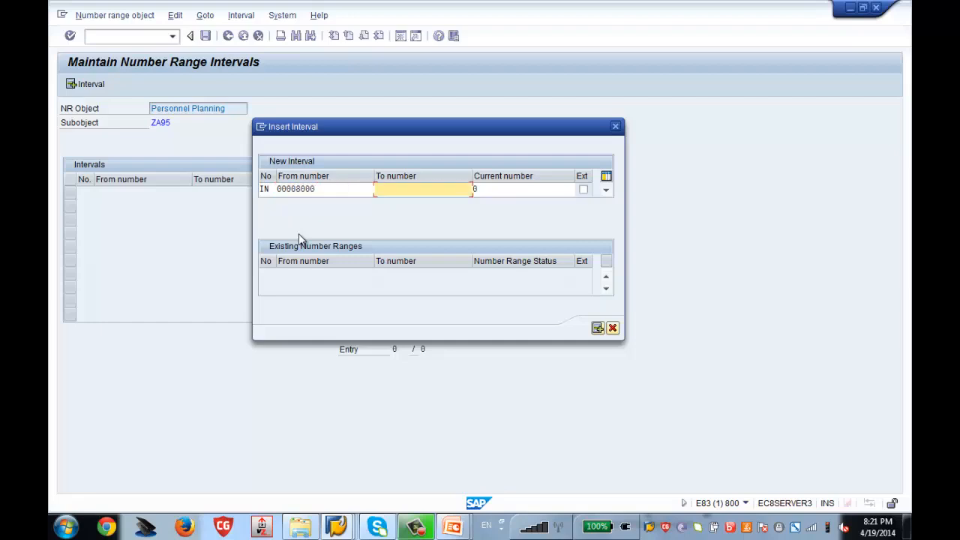
text(00008888)
key(Return)
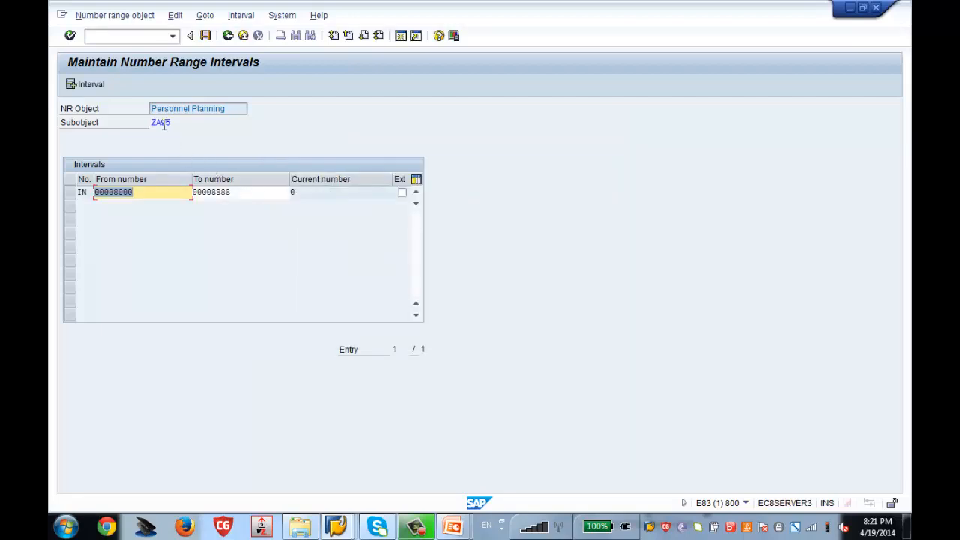
Save the new interval, acknowledge the transport notice, and return to the Number Assignment overview.
mouse_move(162, 124)
mouse_down()
mouse_move(150, 124)
mouse_move(163, 123)
mouse_up()
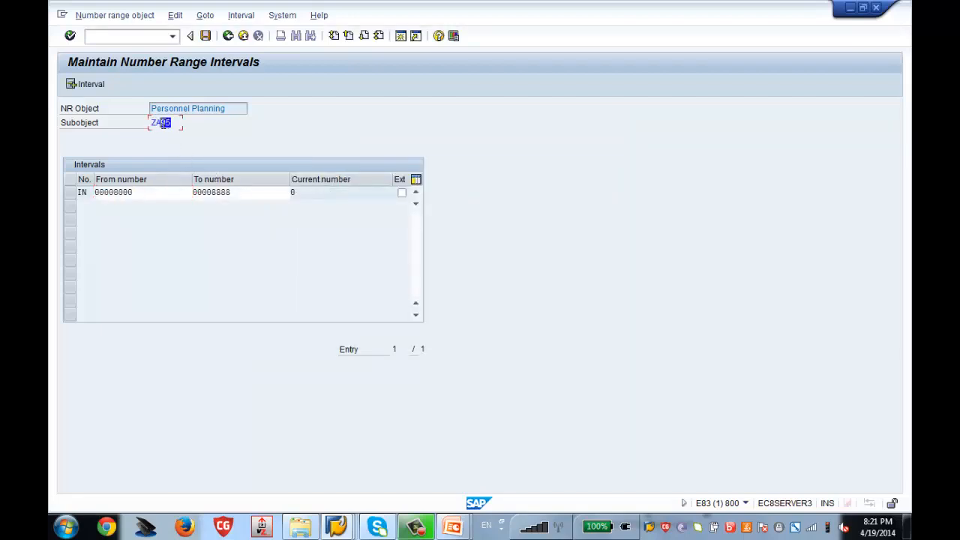
click(206, 36)
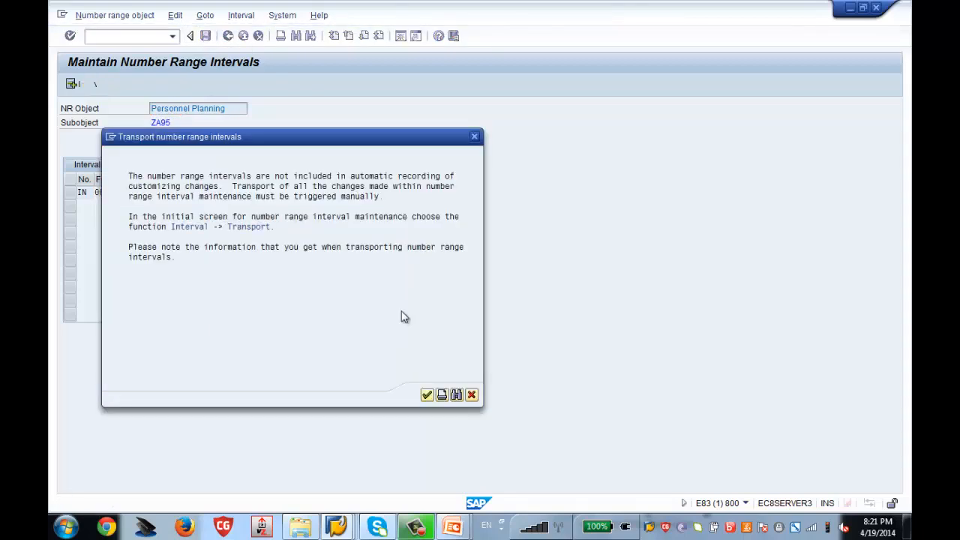
key(Return)
click(228, 36)
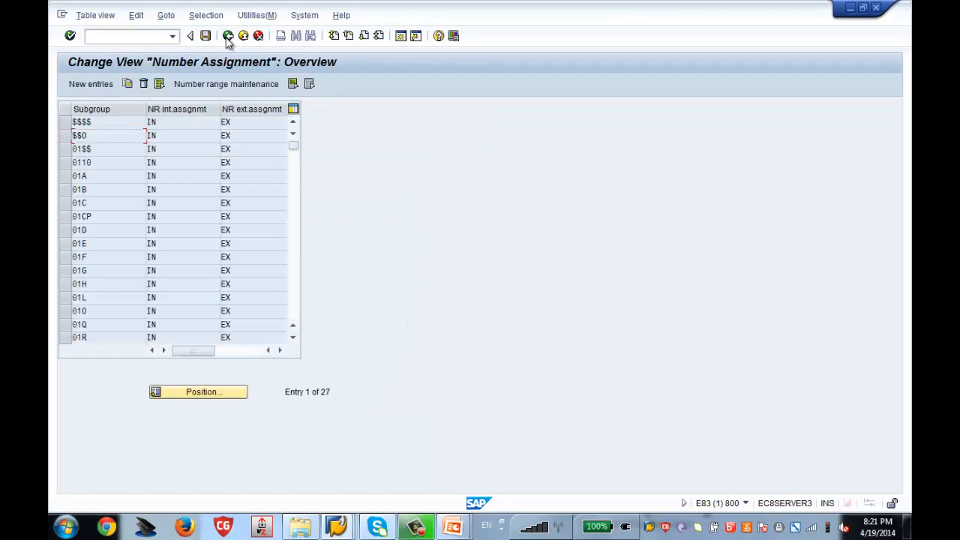
Switch to Maintain object and leave the Object ID empty for automatic numbering.
click(228, 36)
mouse_move(336, 526)
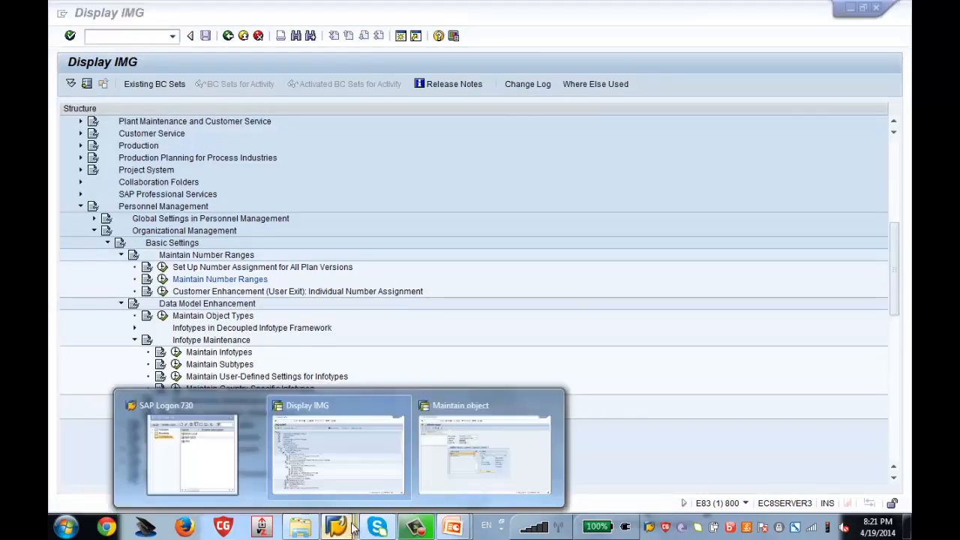
click(486, 435)
text(50014366)
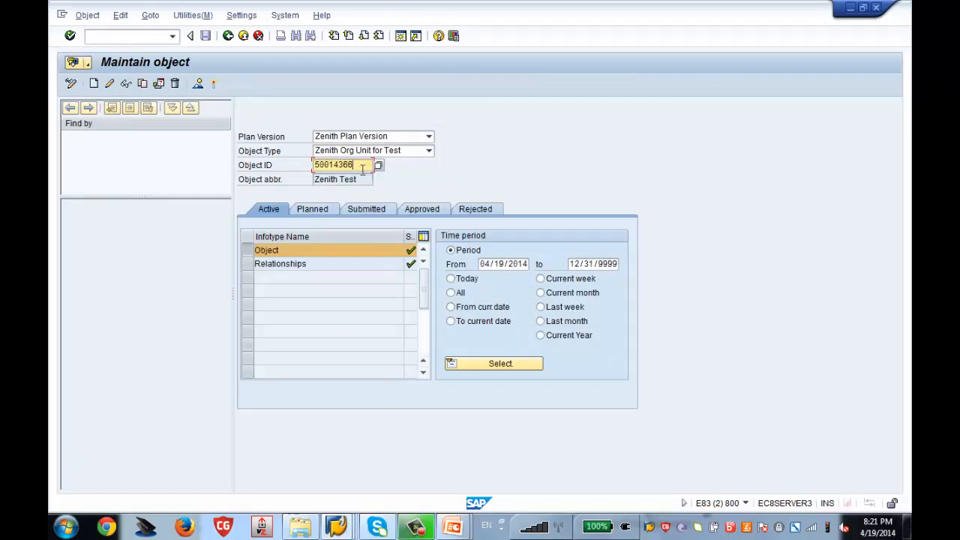
drag(362, 165, 188, 143)
key(BackSpace)
key(Return)
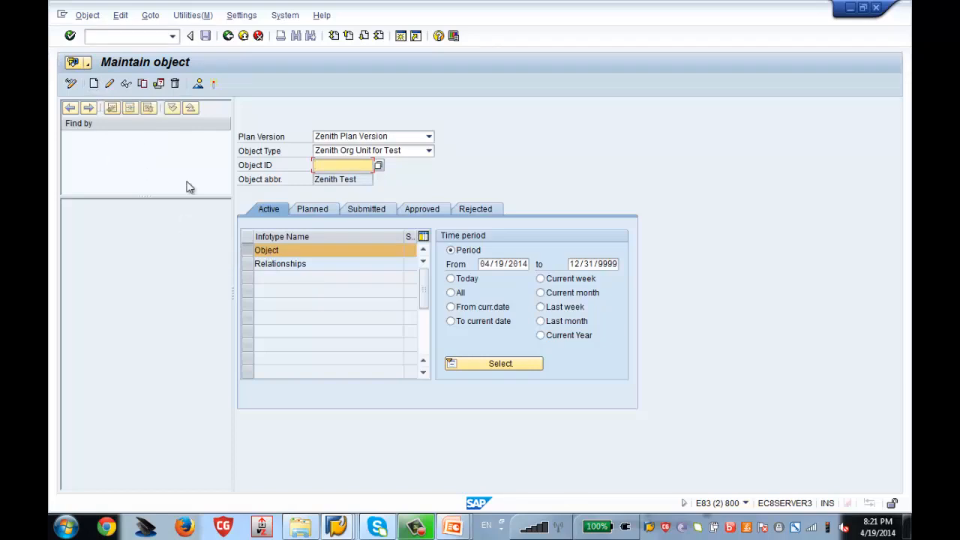
Create a new object with abbreviation Test123.
click(93, 84)
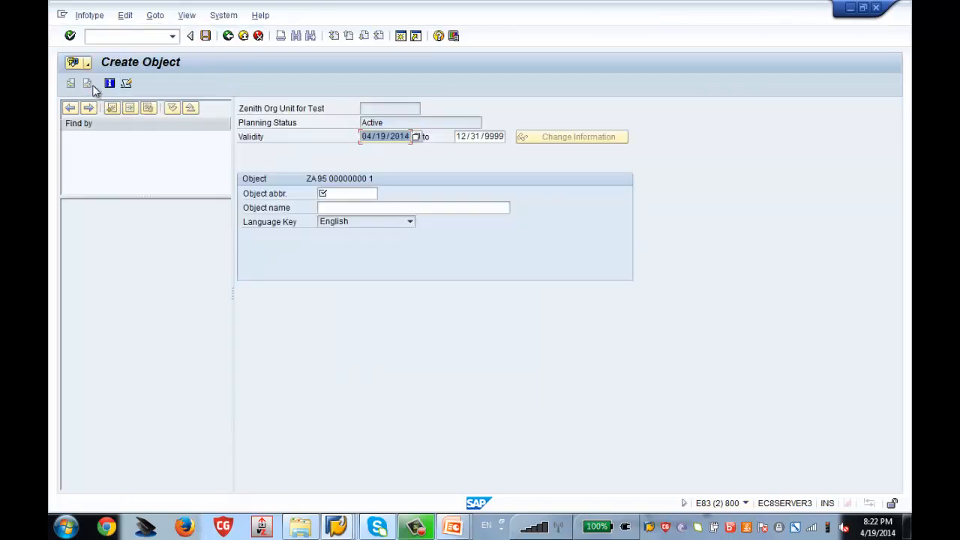
click(348, 195)
text(Test)
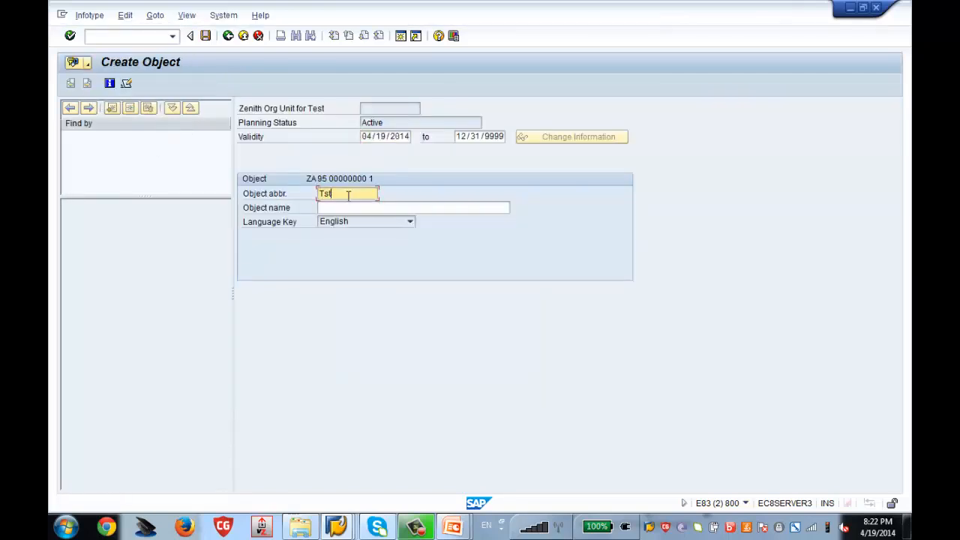
text(123)
key(Return)
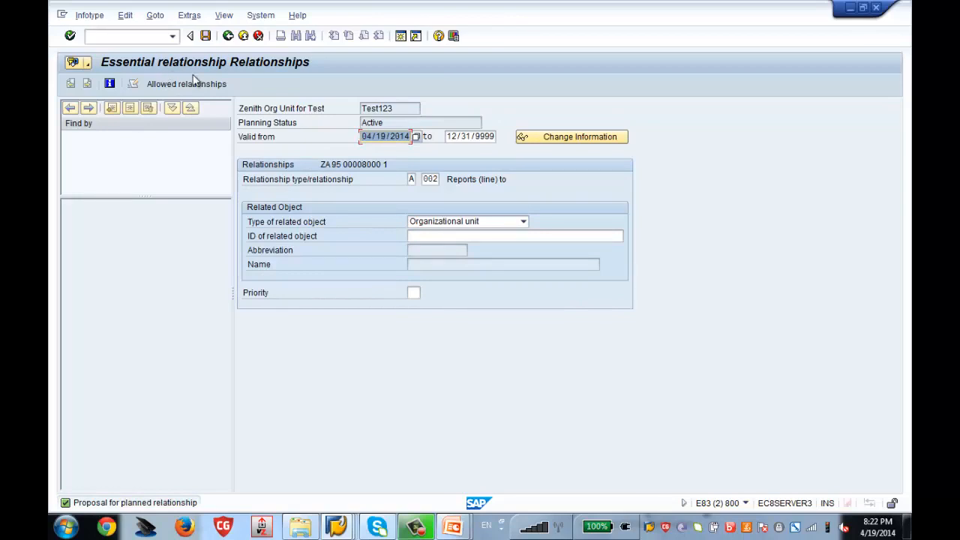
Relate it to org unit 50014362 Zenith HR and save, receiving object ID 00008000.
click(475, 235)
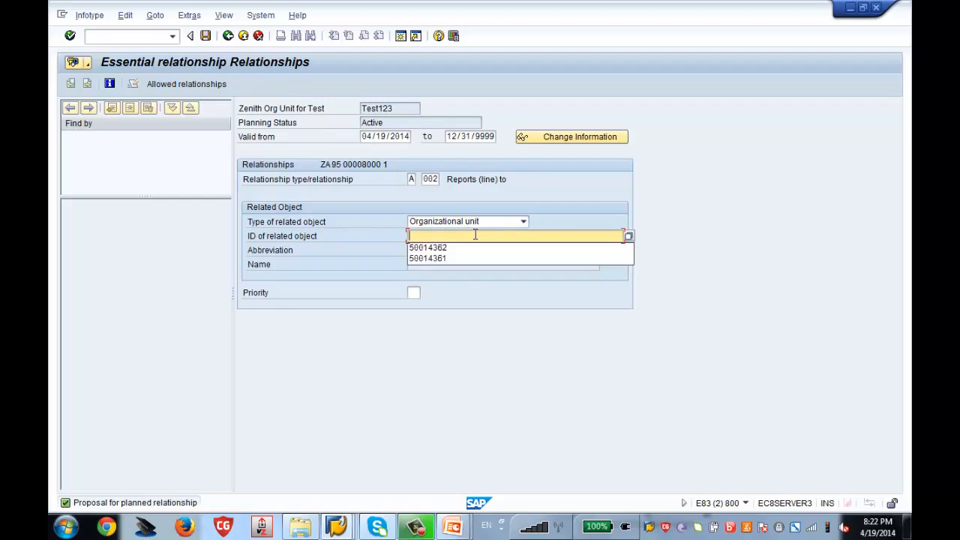
key(Down)
key(Return)
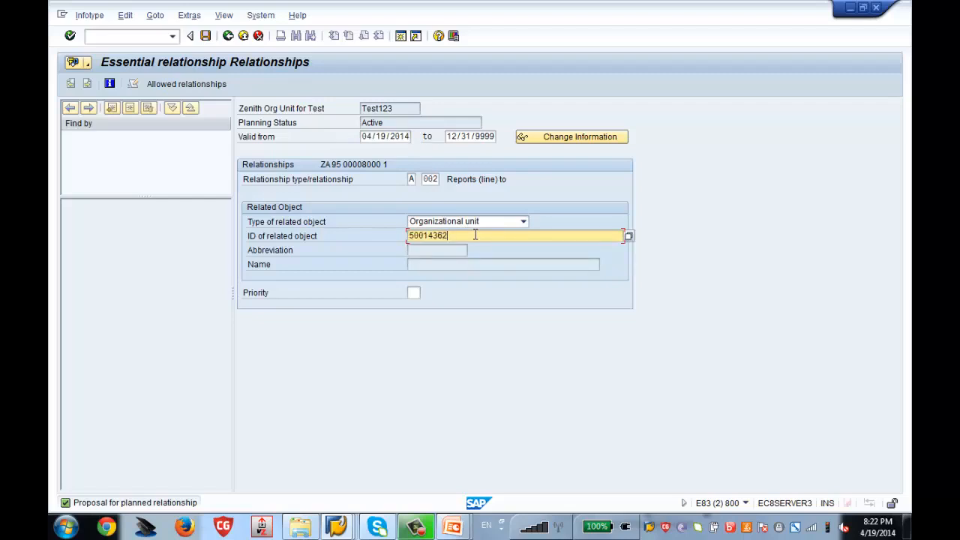
key(Return)
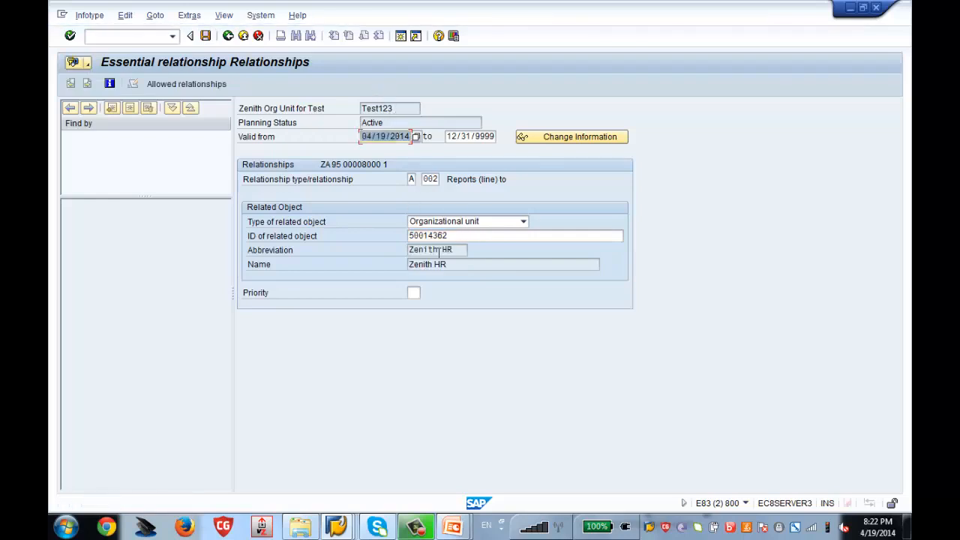
click(206, 37)
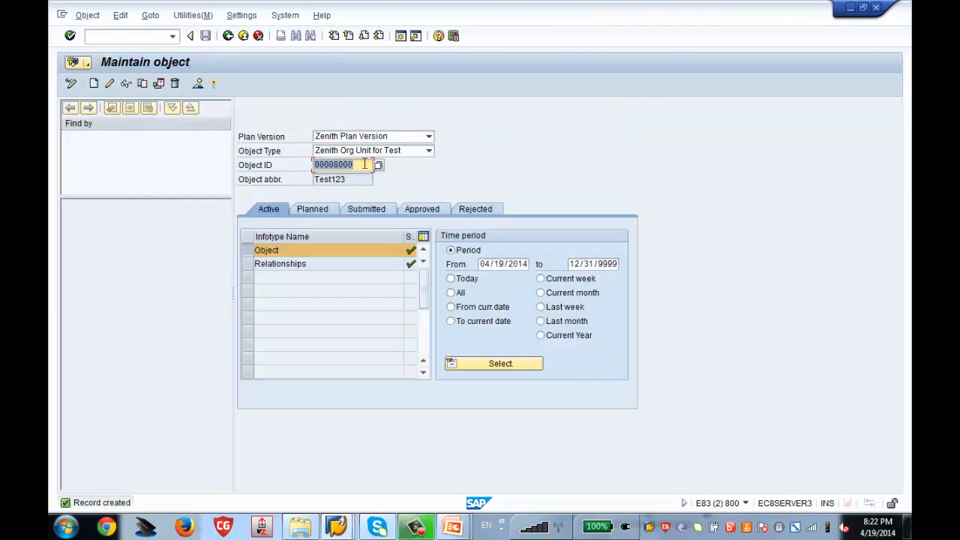
click(364, 164)
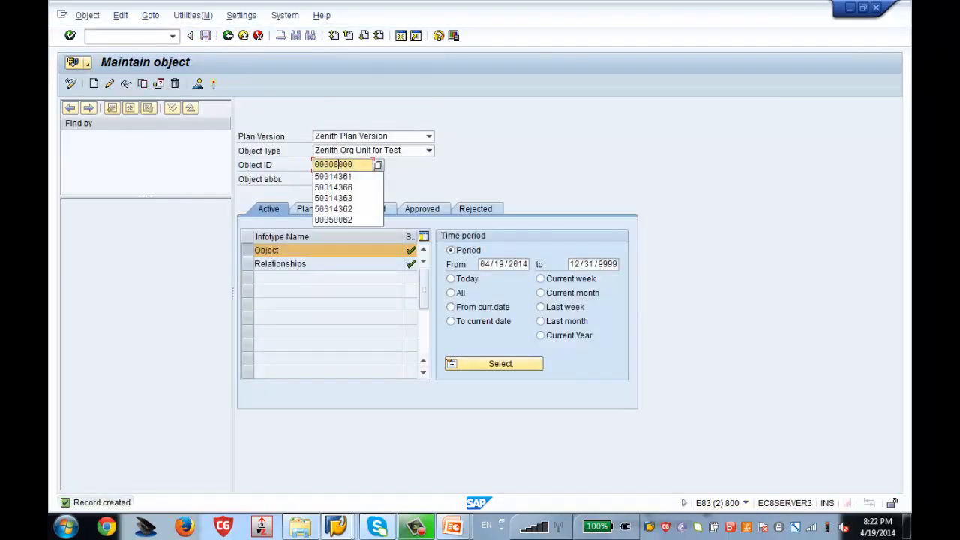
drag(335, 165, 356, 164)
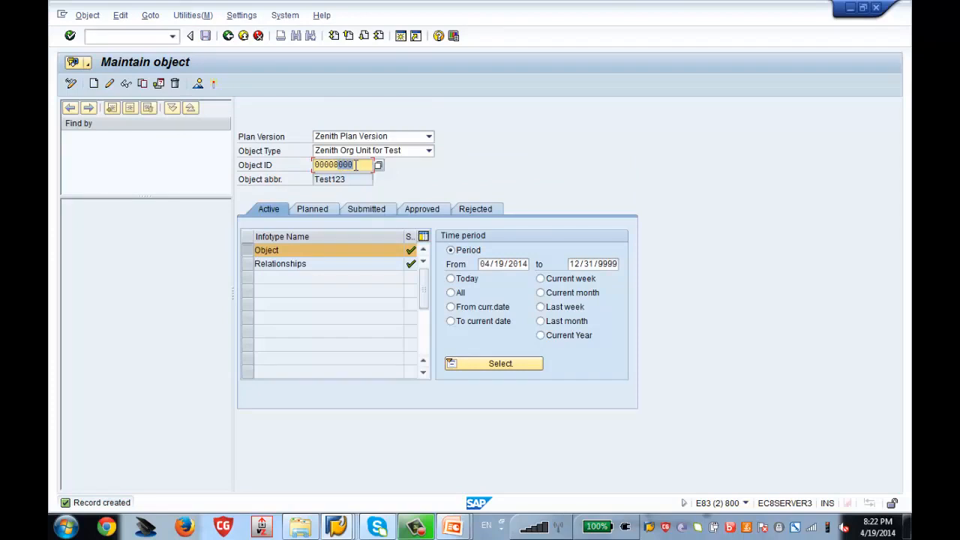